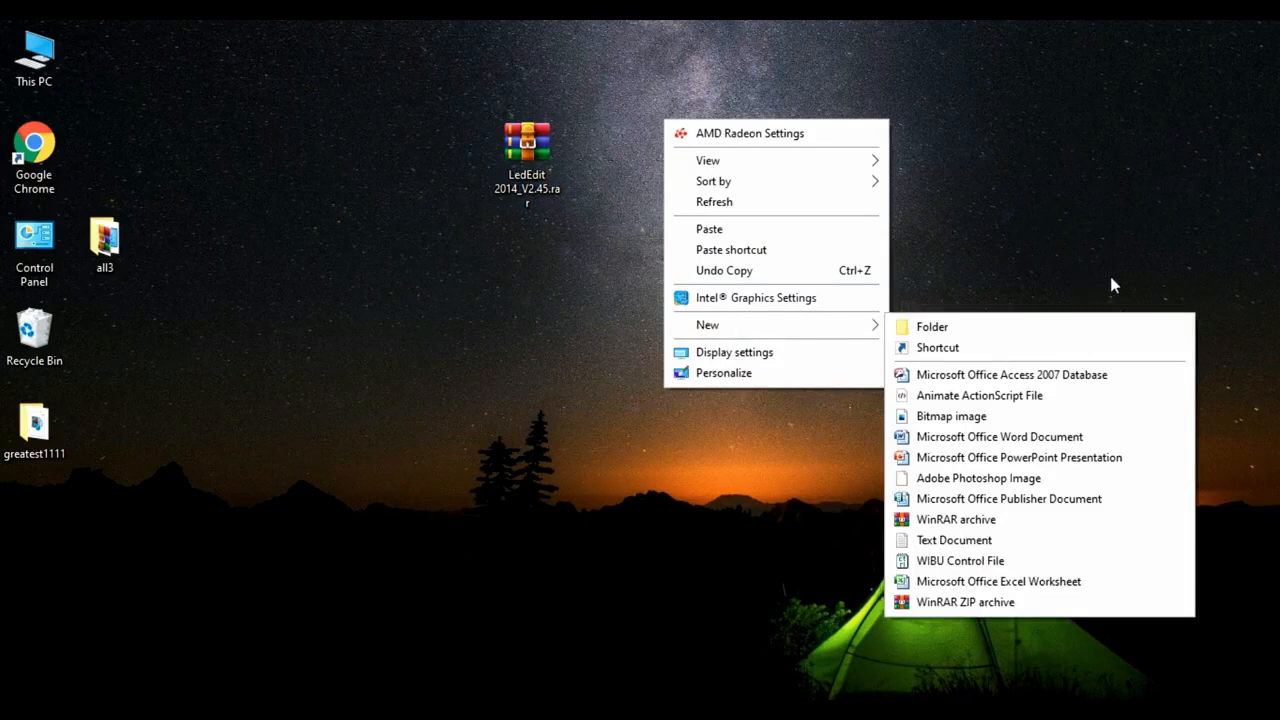
# Create a new folder on the desktop and name it "led edit2014".
pyautogui.moveTo(877, 325)
pyautogui.click(926, 330)
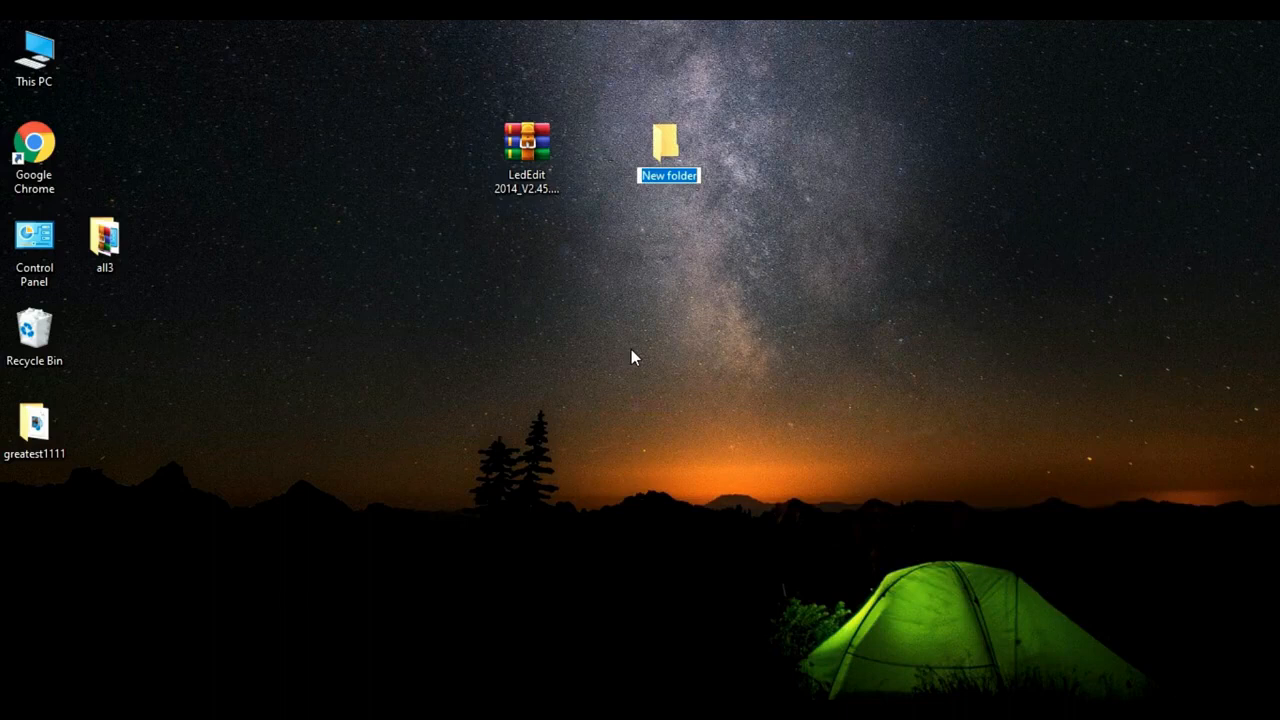
pyautogui.press('BackSpace')
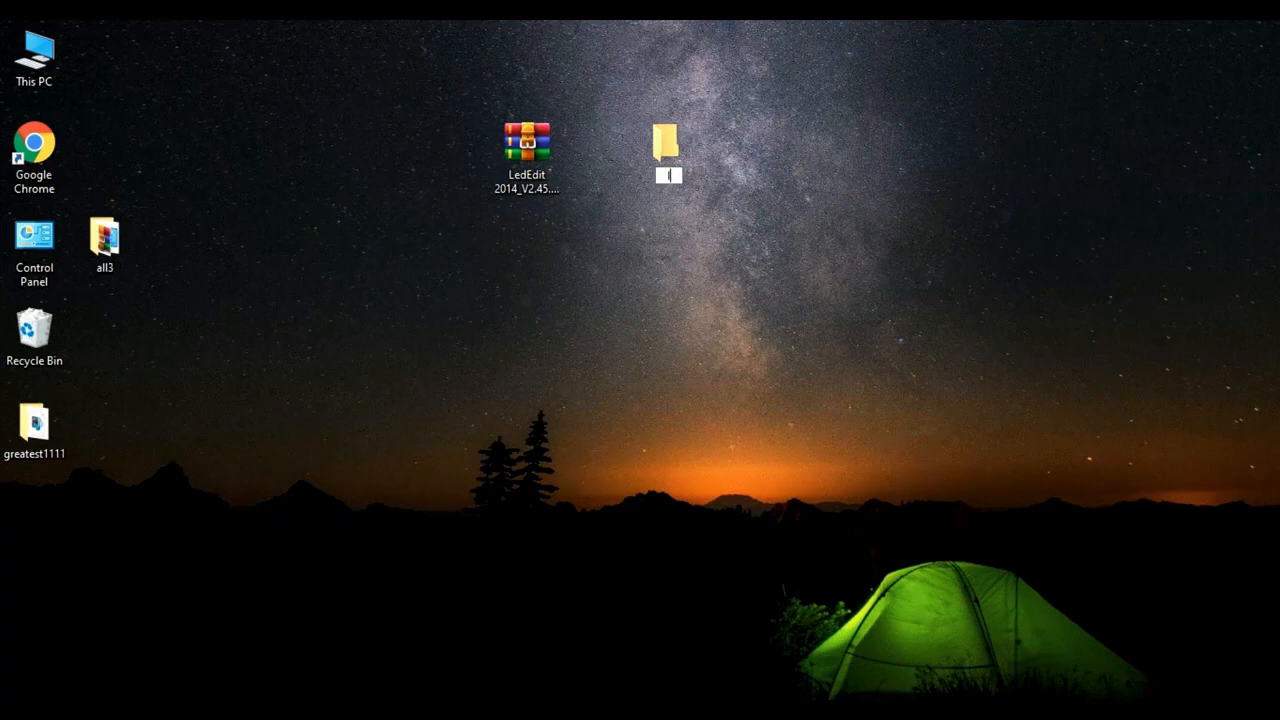
pyautogui.write('led d')
pyautogui.press('BackSpace')
pyautogui.write('edit2014')
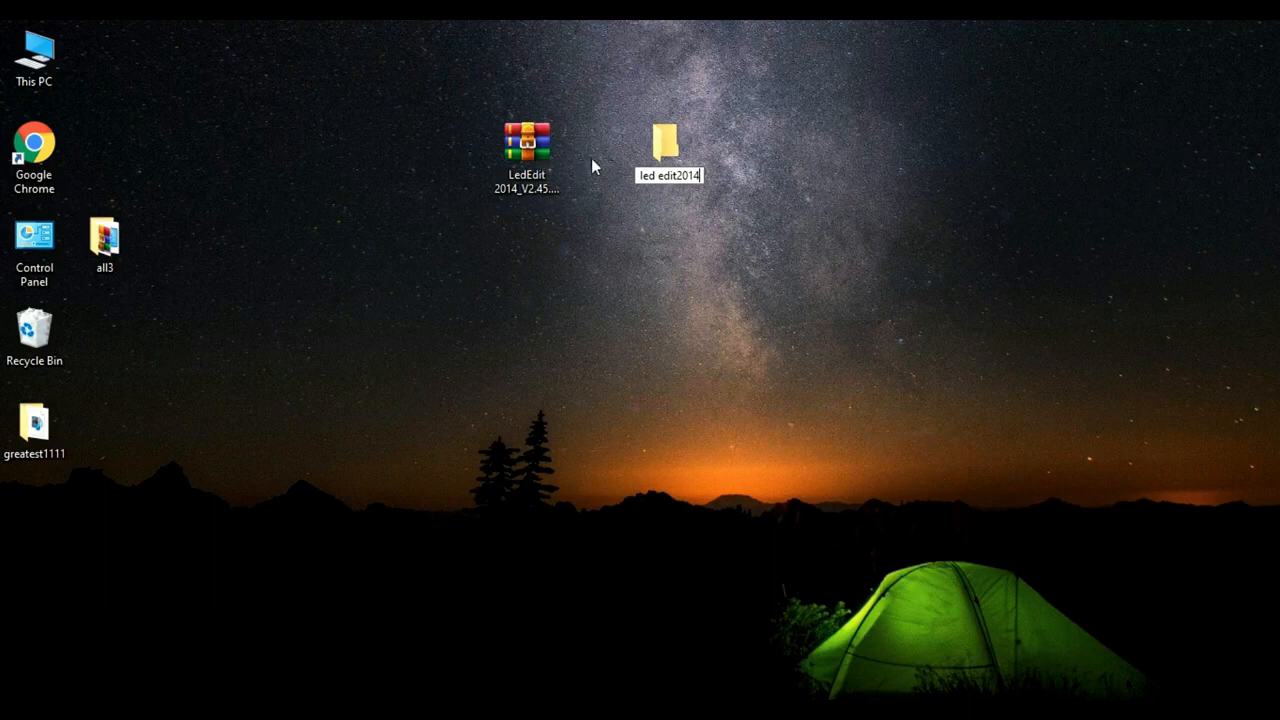
# Move the LedEdit 2014_V2.45.rar archive from the desktop into the led edit2014 folder and open that folder.
pyautogui.click(514, 148)
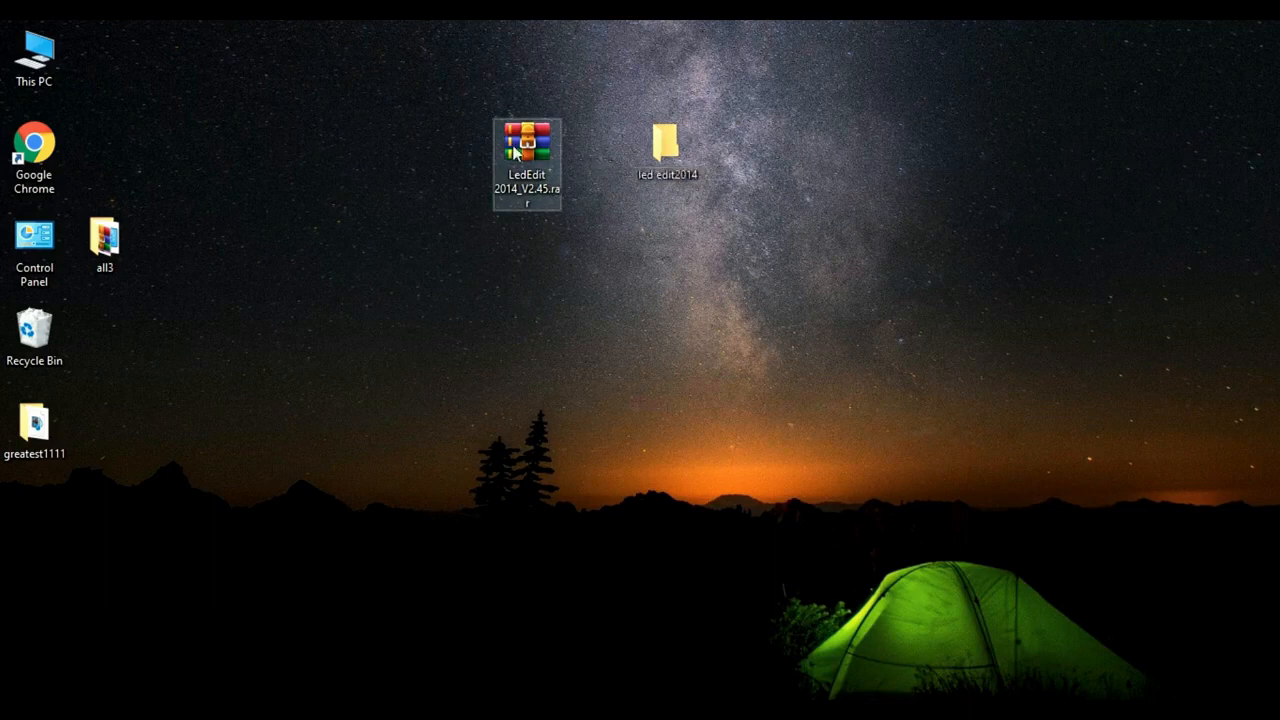
pyautogui.moveTo(514, 148); pyautogui.dragTo(654, 158)
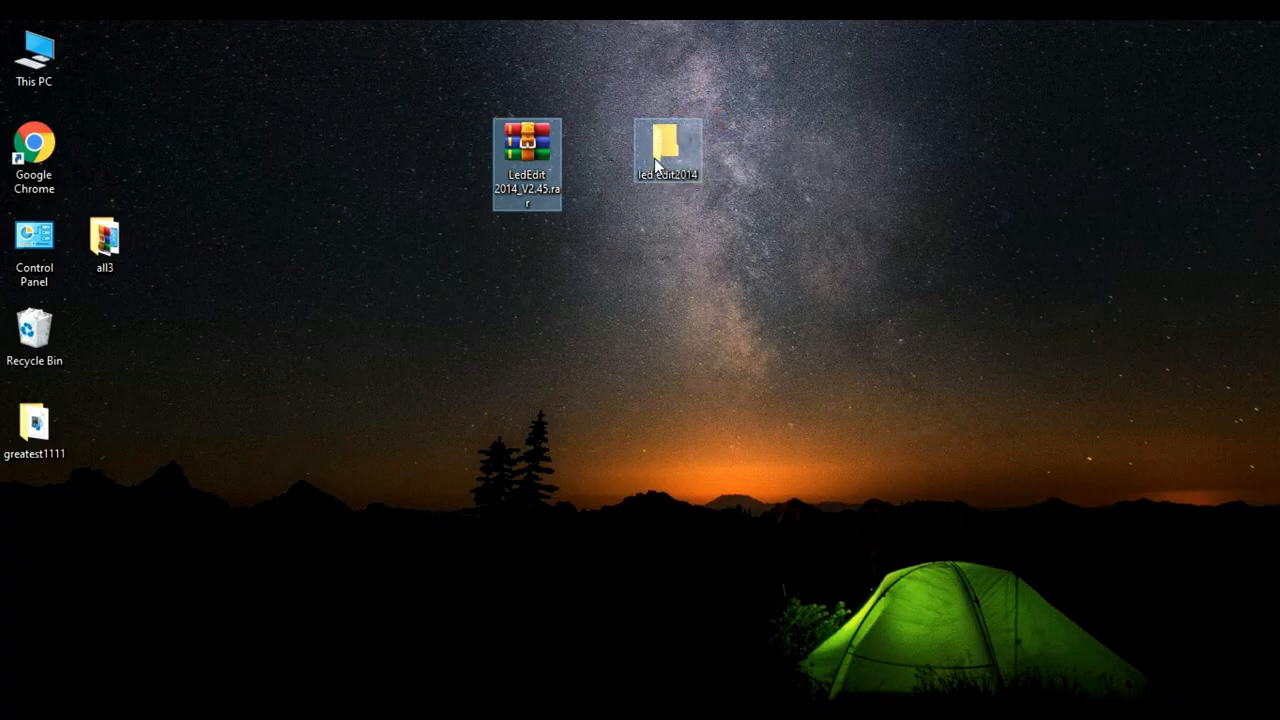
pyautogui.click(666, 155)
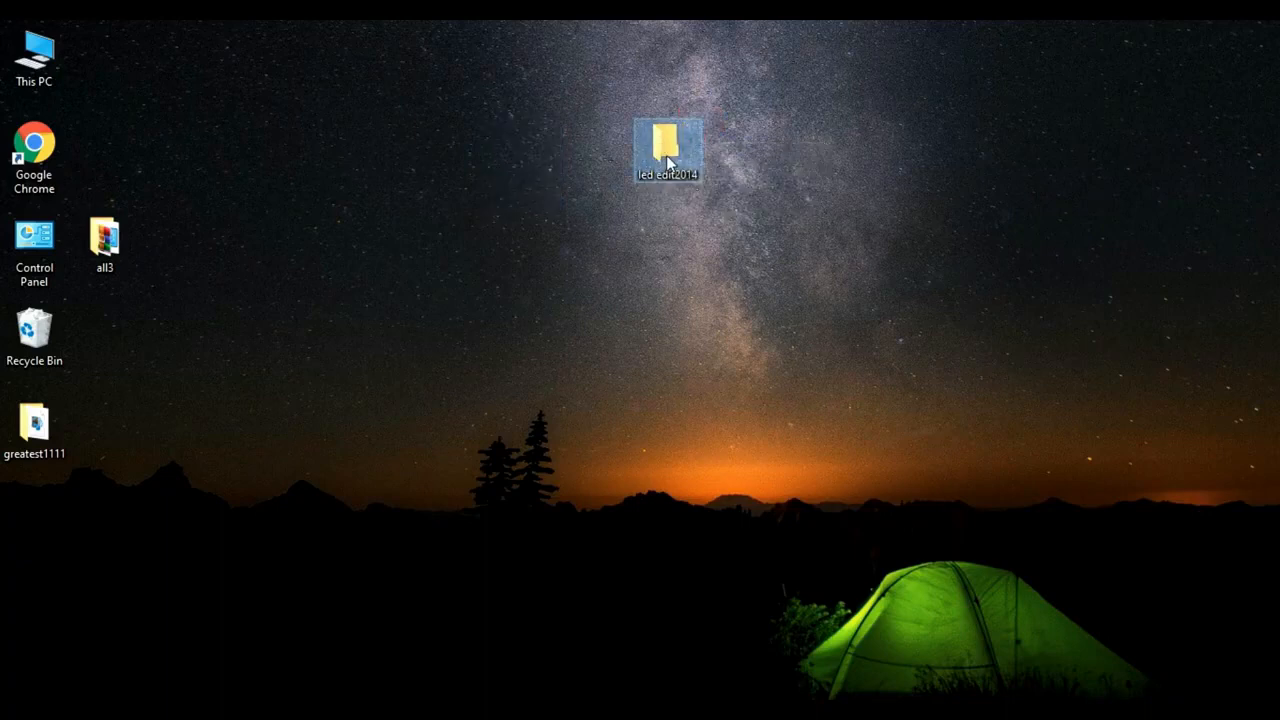
pyautogui.doubleClick(666, 155)
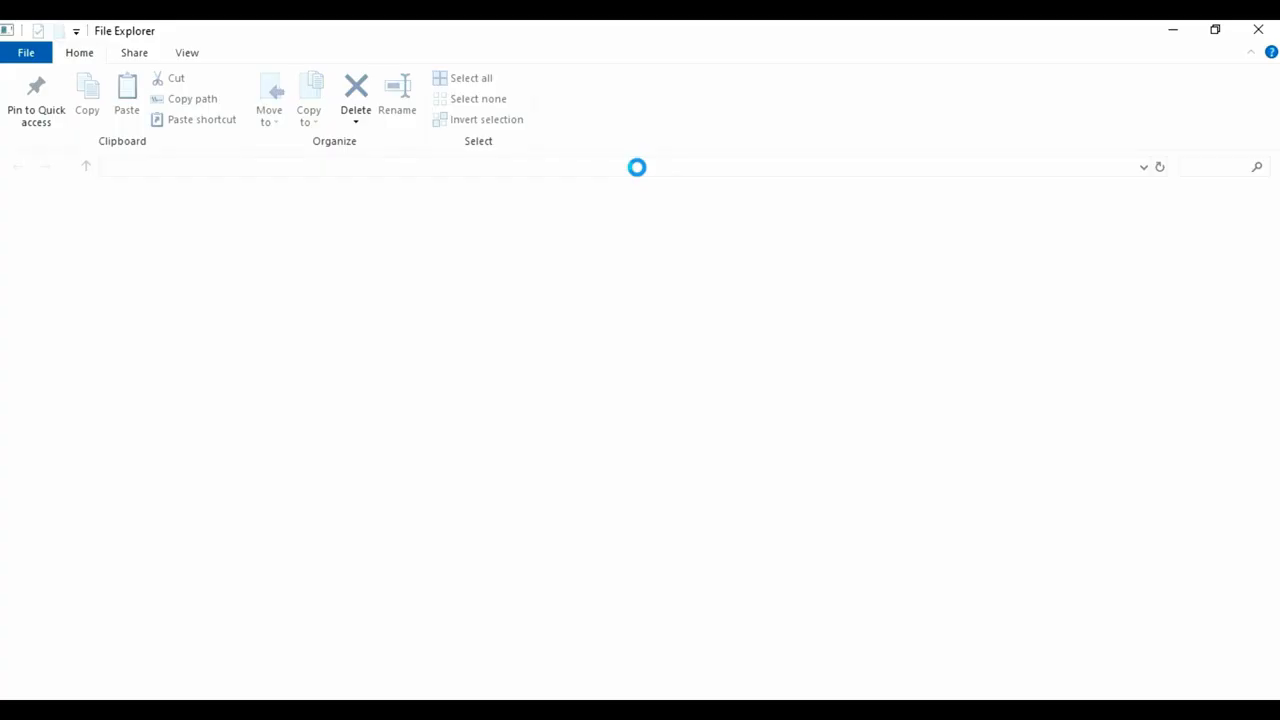
# Extract the LedEdit 2014_V2.45.rar archive directly into the current folder.
pyautogui.rightClick(330, 220)
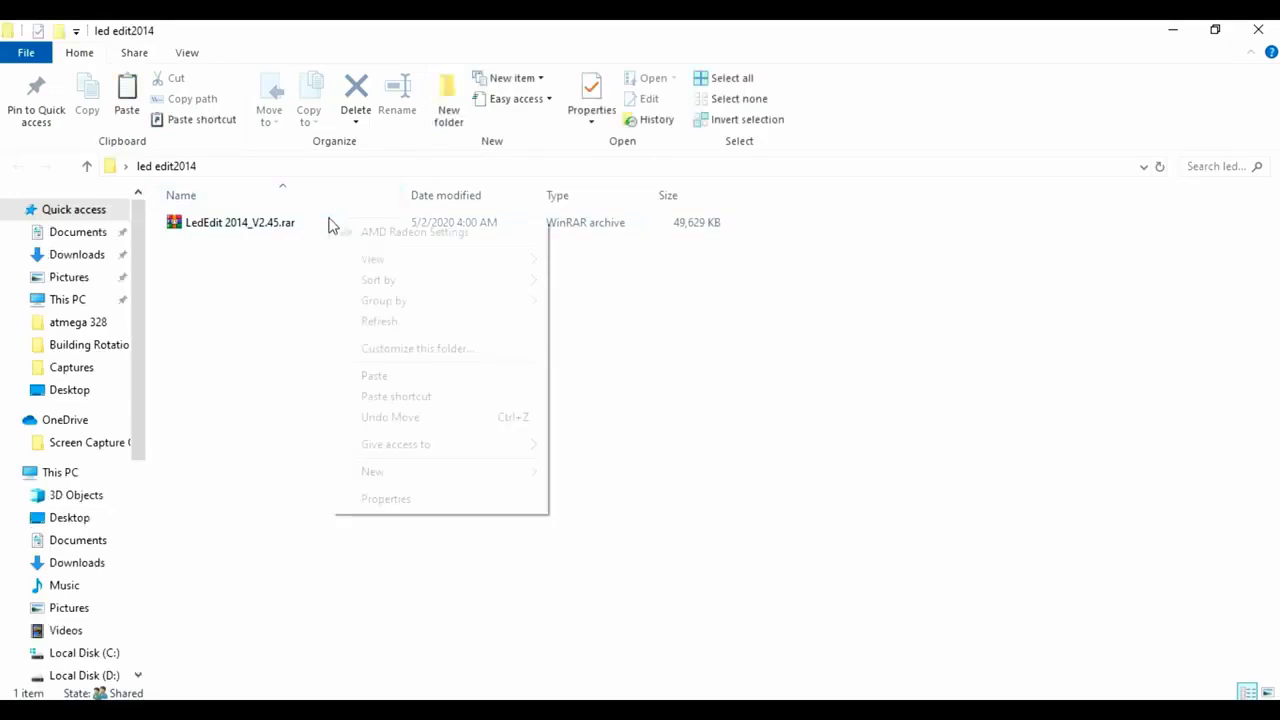
pyautogui.doubleClick(255, 225)
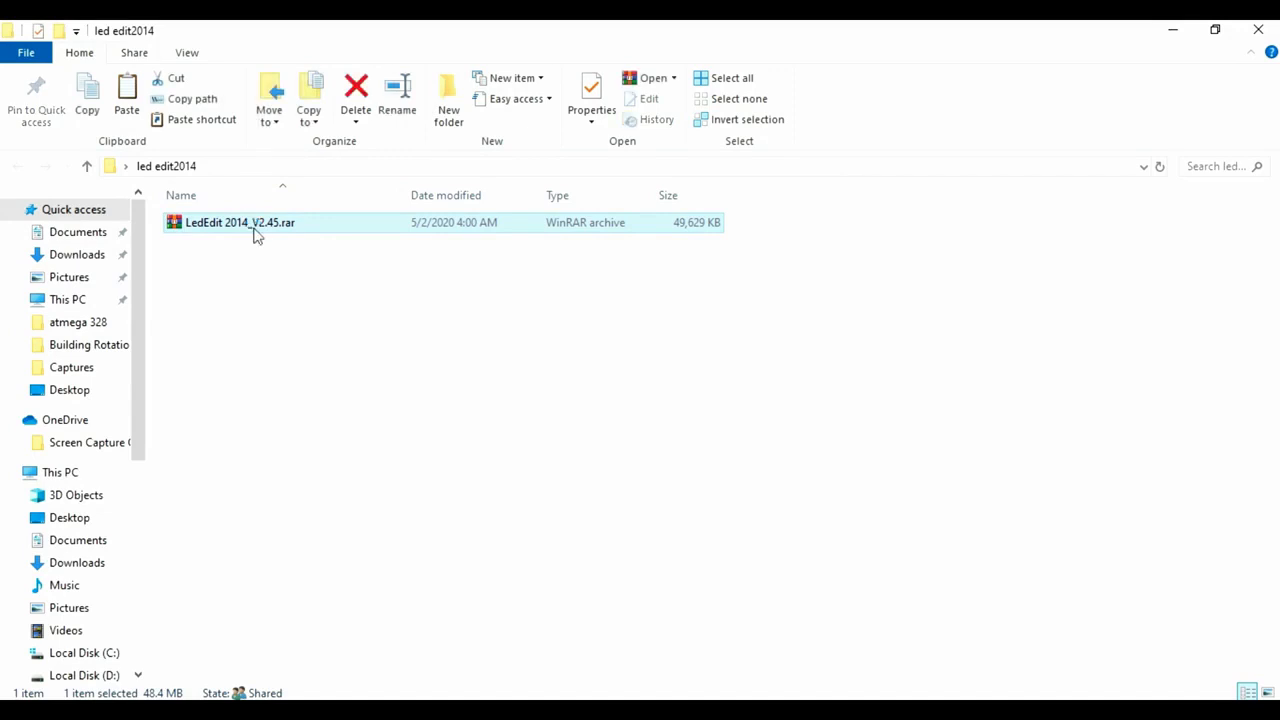
pyautogui.rightClick(256, 232)
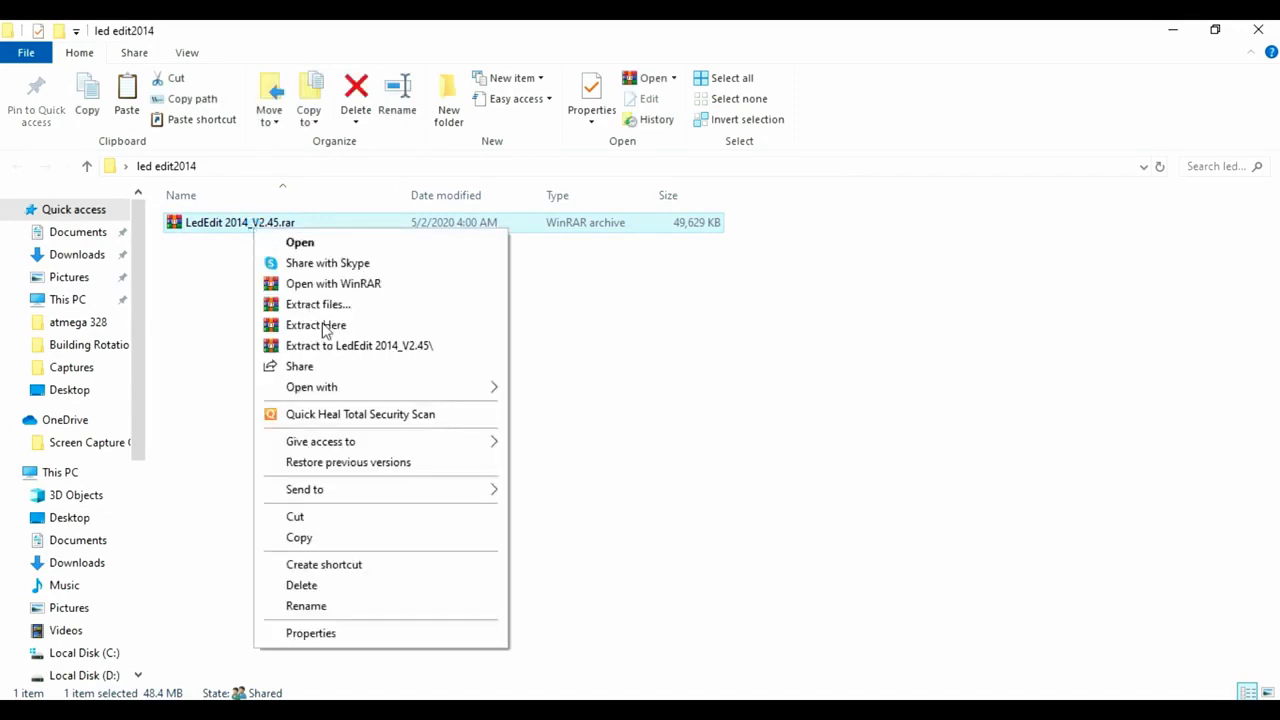
pyautogui.click(324, 329)
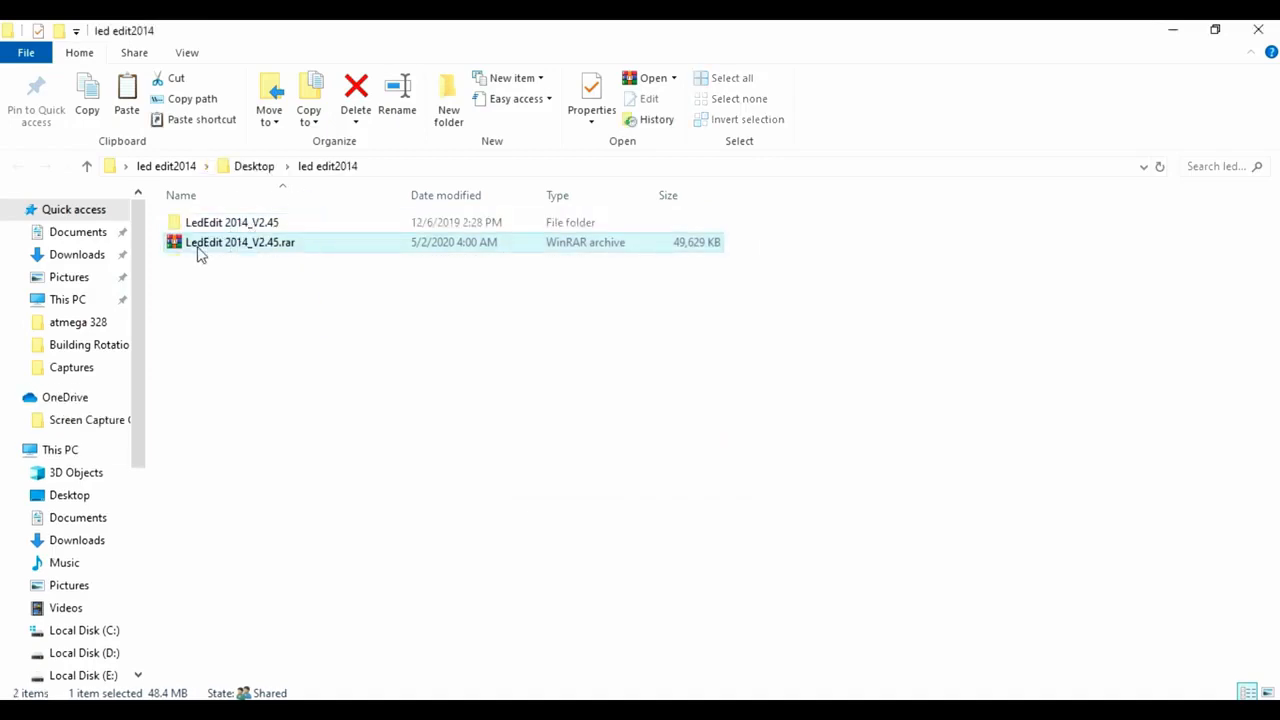
# Run LedEdit_en.msi from the extracted LedEdit 2014_V2.45 folder and install LedEdit 2014 in the default location for Just me.
pyautogui.doubleClick(330, 226)
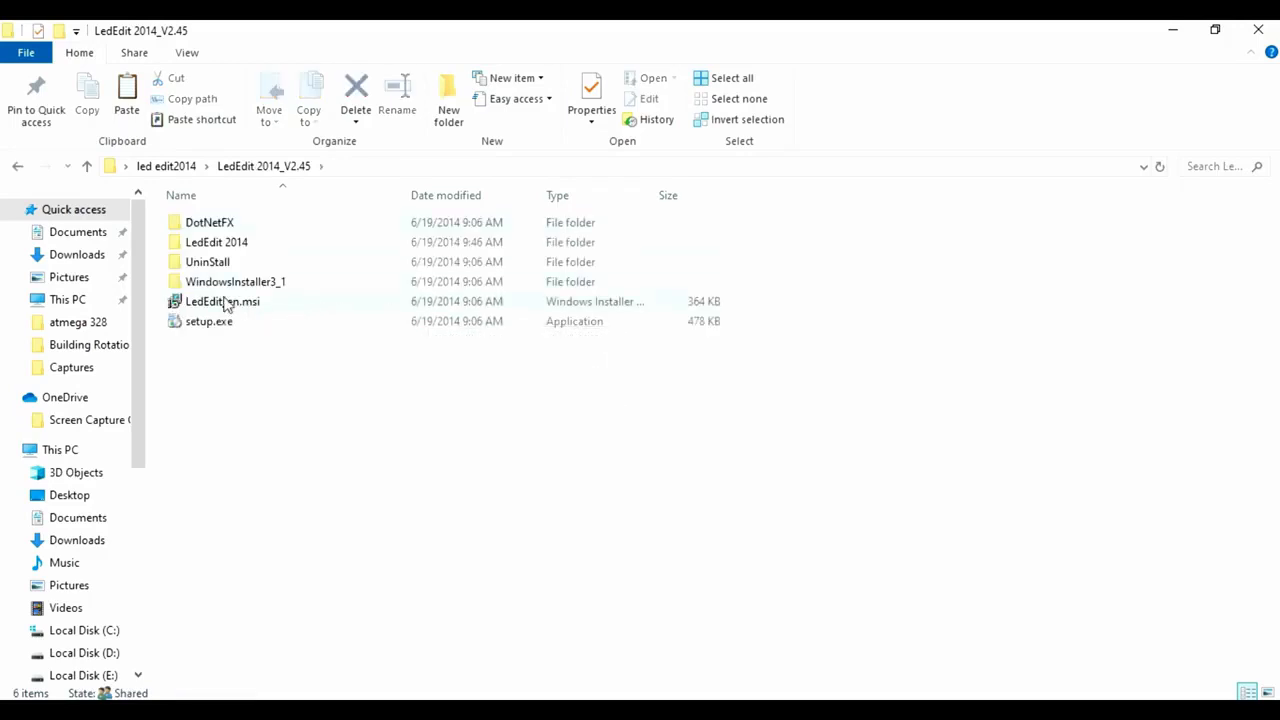
pyautogui.doubleClick(408, 301)
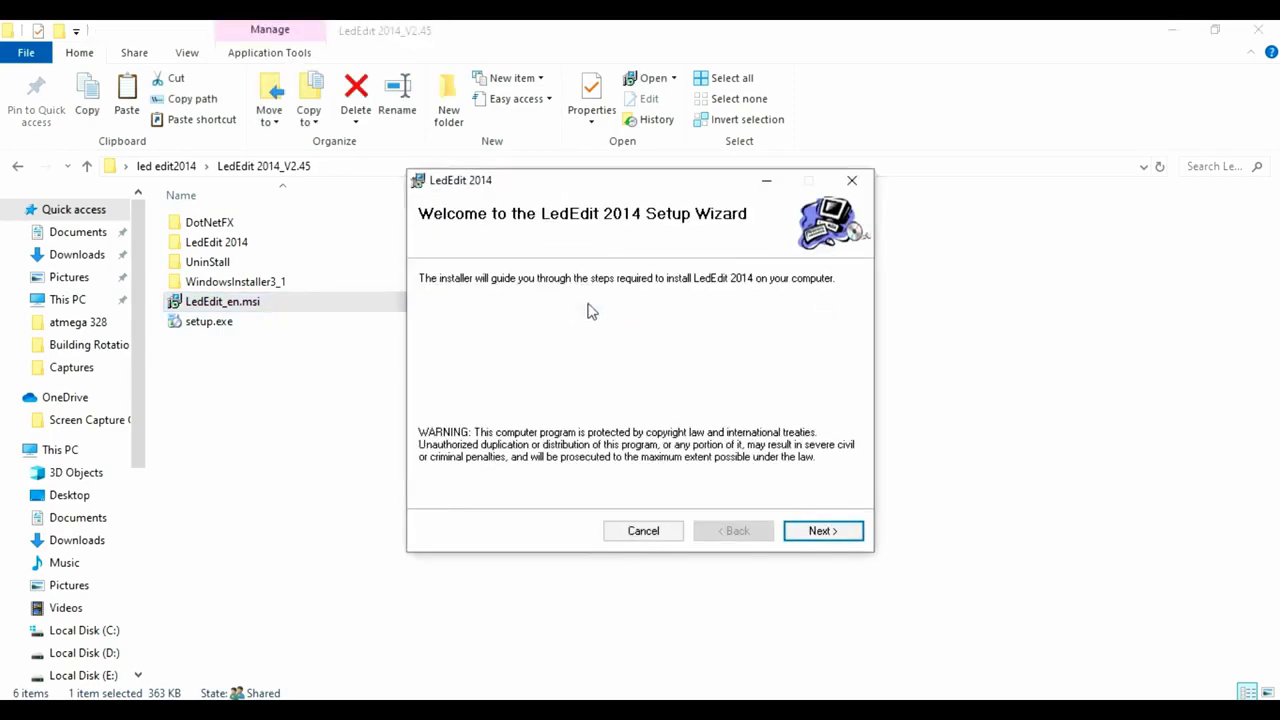
pyautogui.click(820, 535)
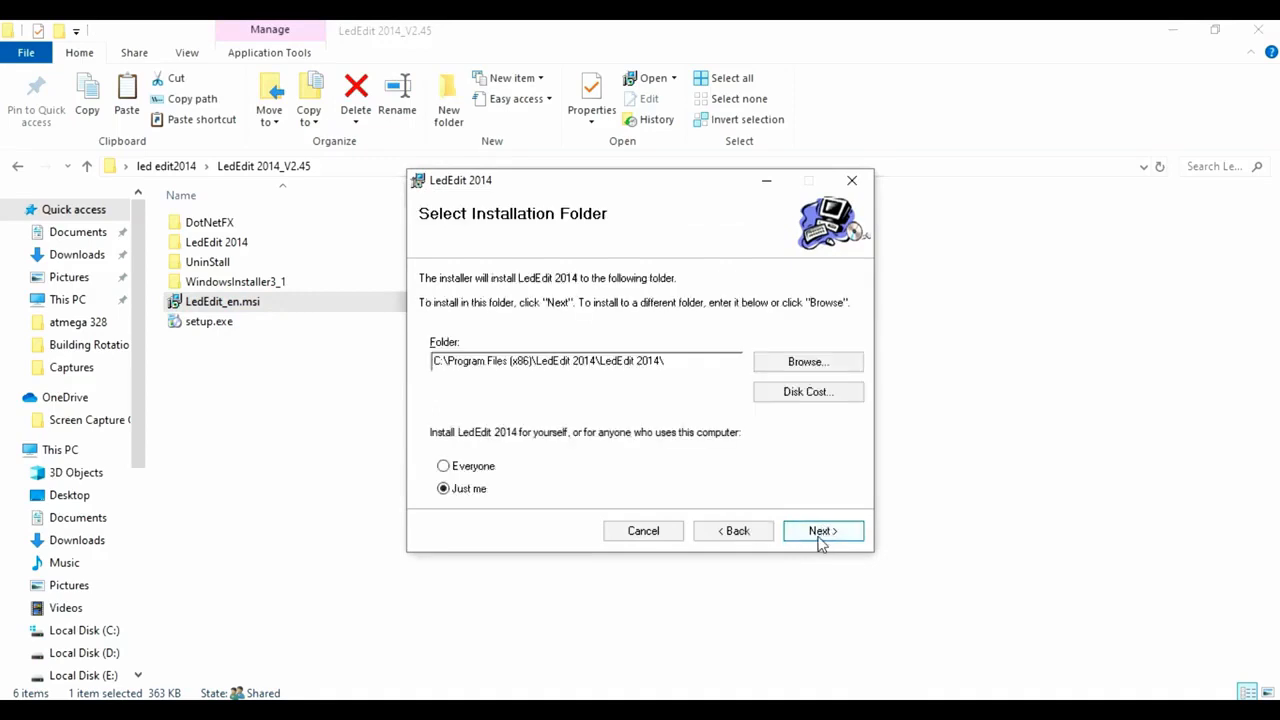
pyautogui.click(820, 535)
pyautogui.click(820, 533)
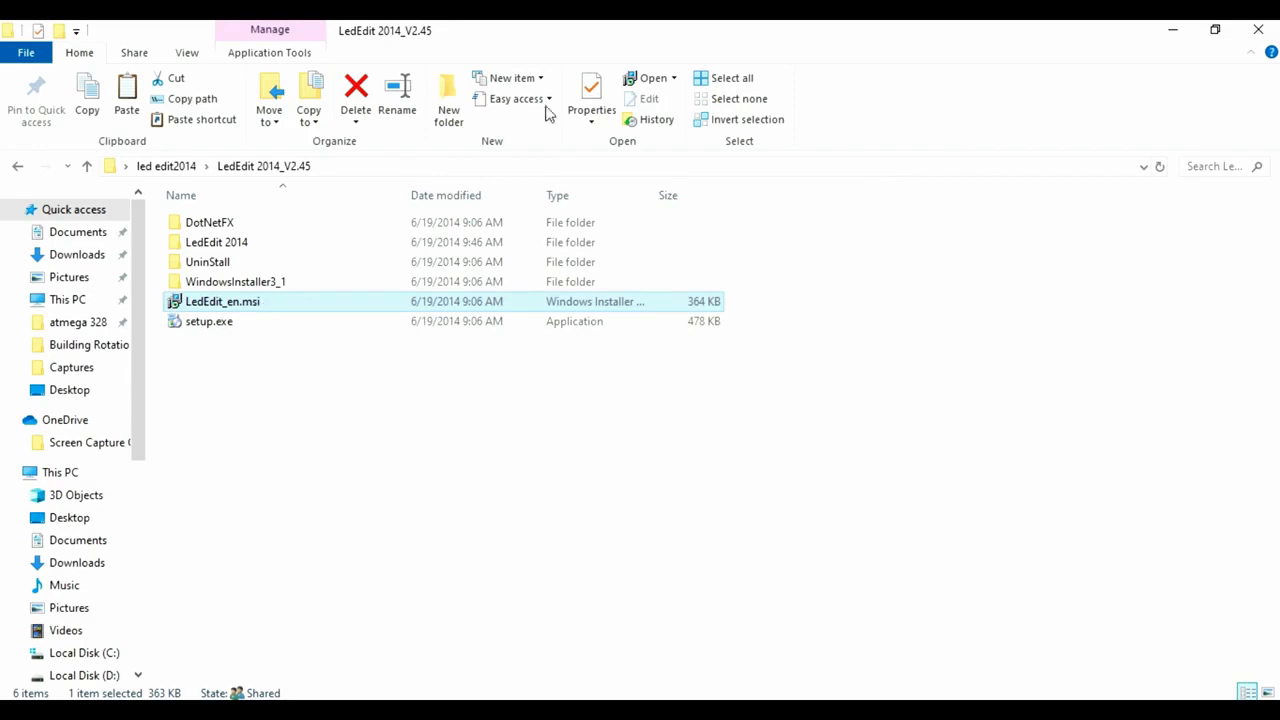
# Minimize the installer folder window and move the LedEdit 2014 shortcut to an empty area of the desktop.
pyautogui.click(1173, 29)
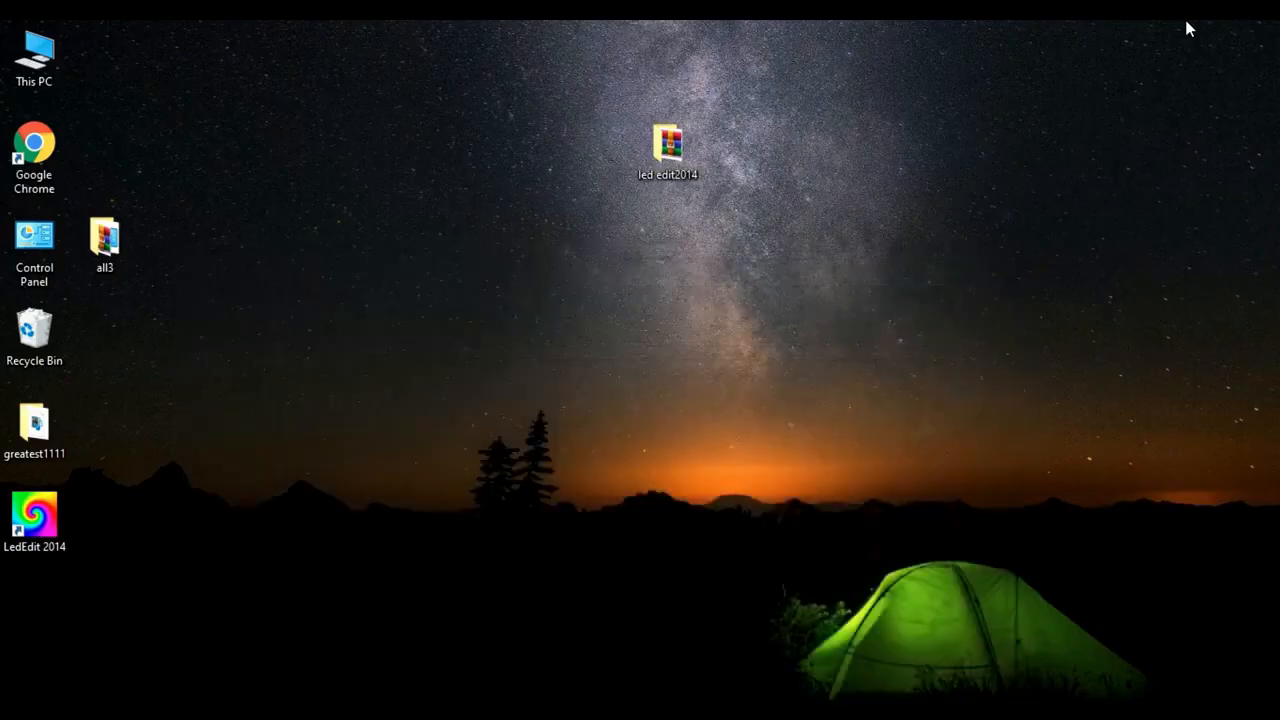
pyautogui.moveTo(33, 518); pyautogui.dragTo(347, 356)
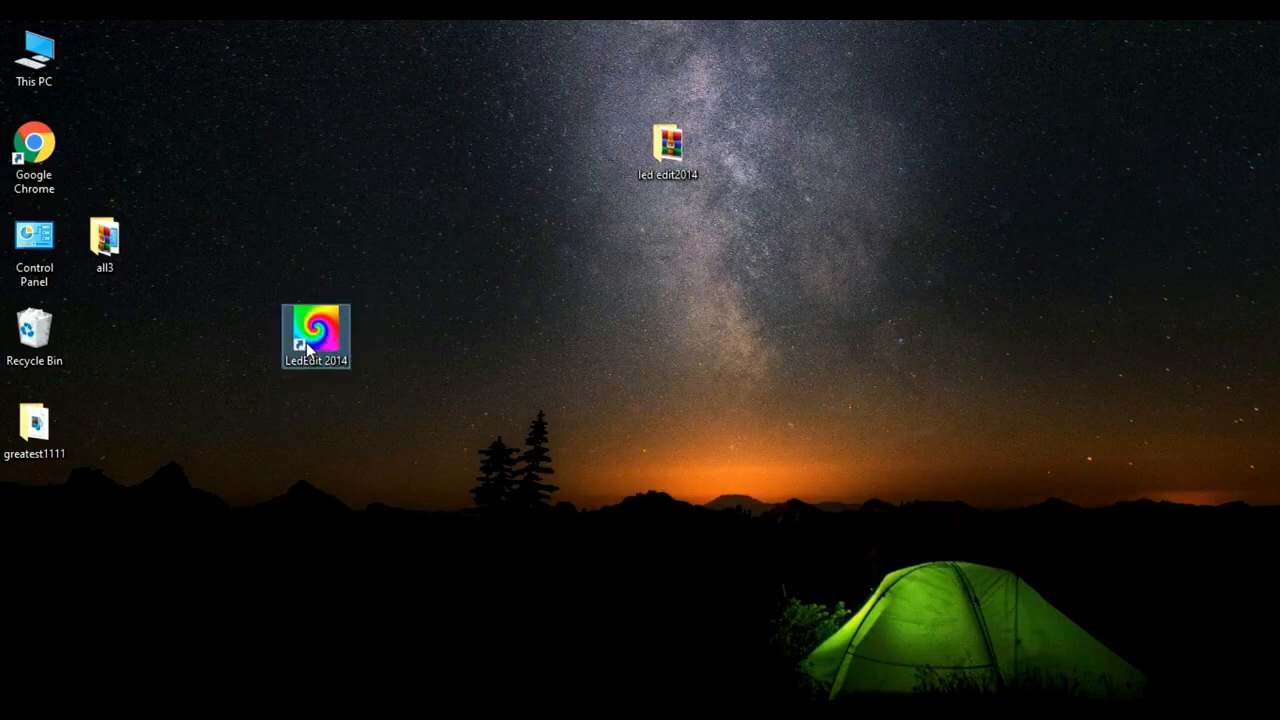
pyautogui.moveTo(306, 342); pyautogui.dragTo(352, 213)
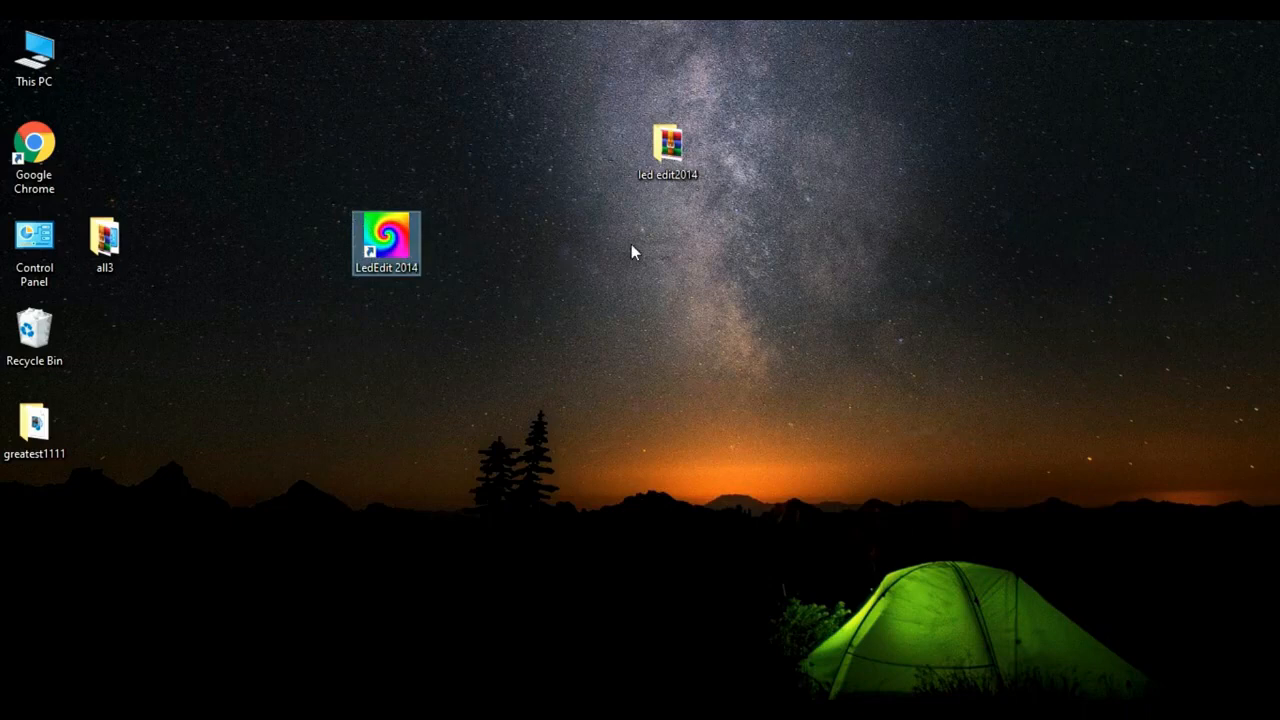
# Examine the contents of the led edit2014 folder and return to the desktop.
pyautogui.click(657, 128)
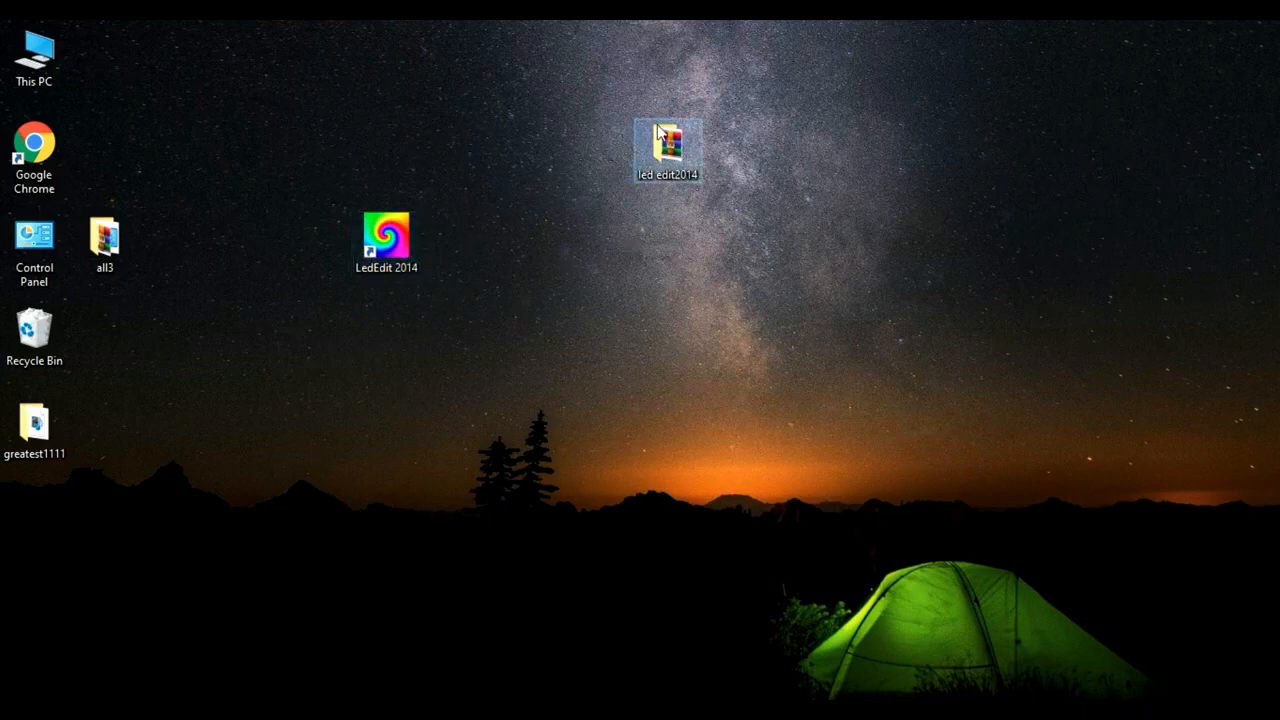
pyautogui.doubleClick(657, 128)
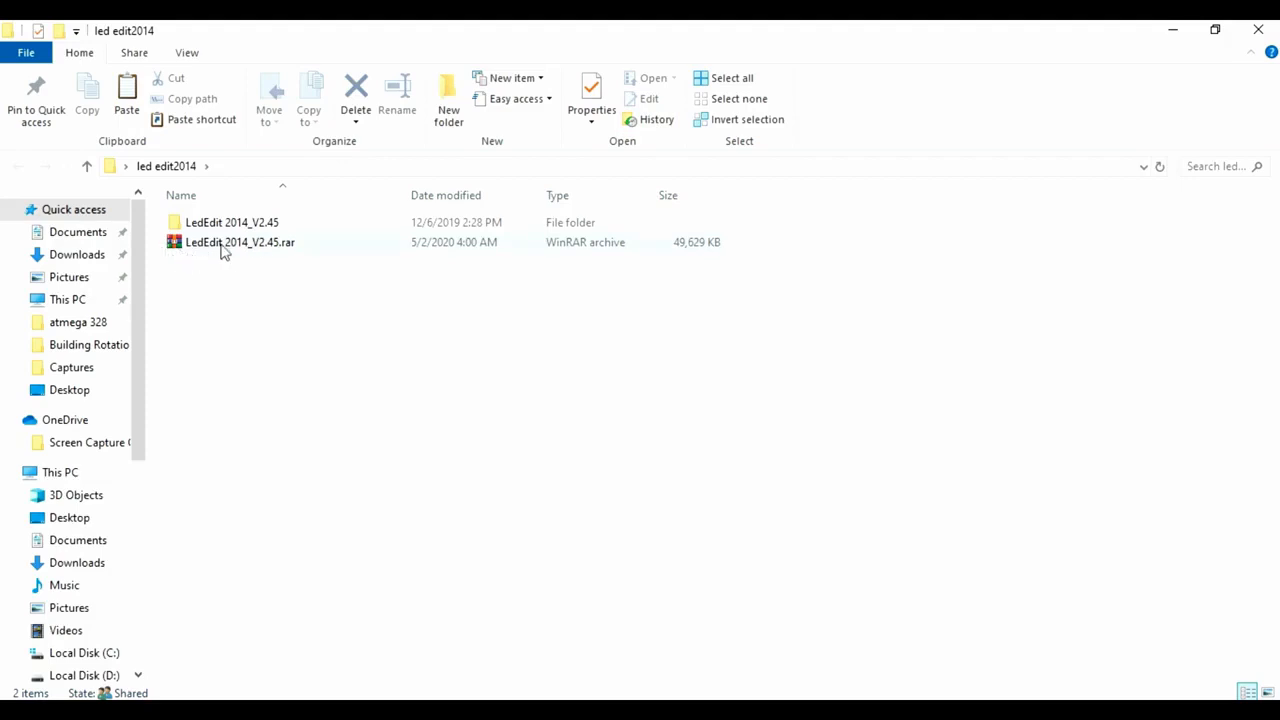
pyautogui.click(1192, 28)
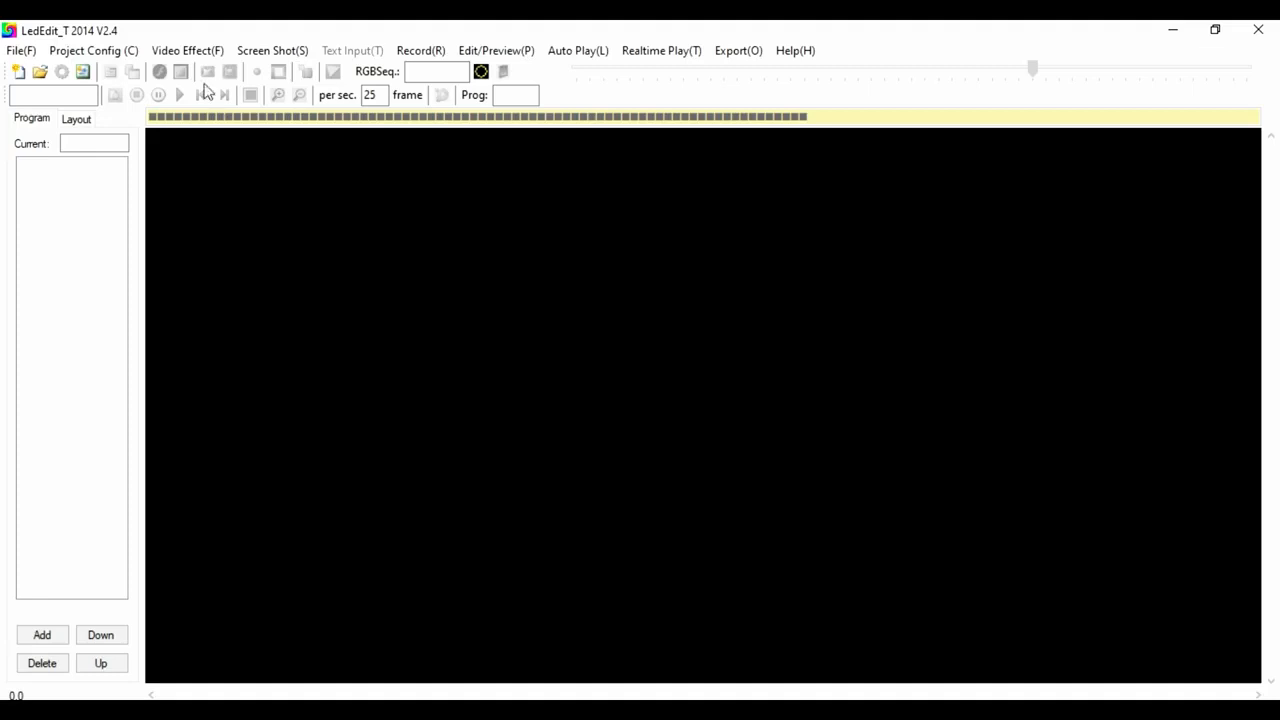
pyautogui.click(198, 50)
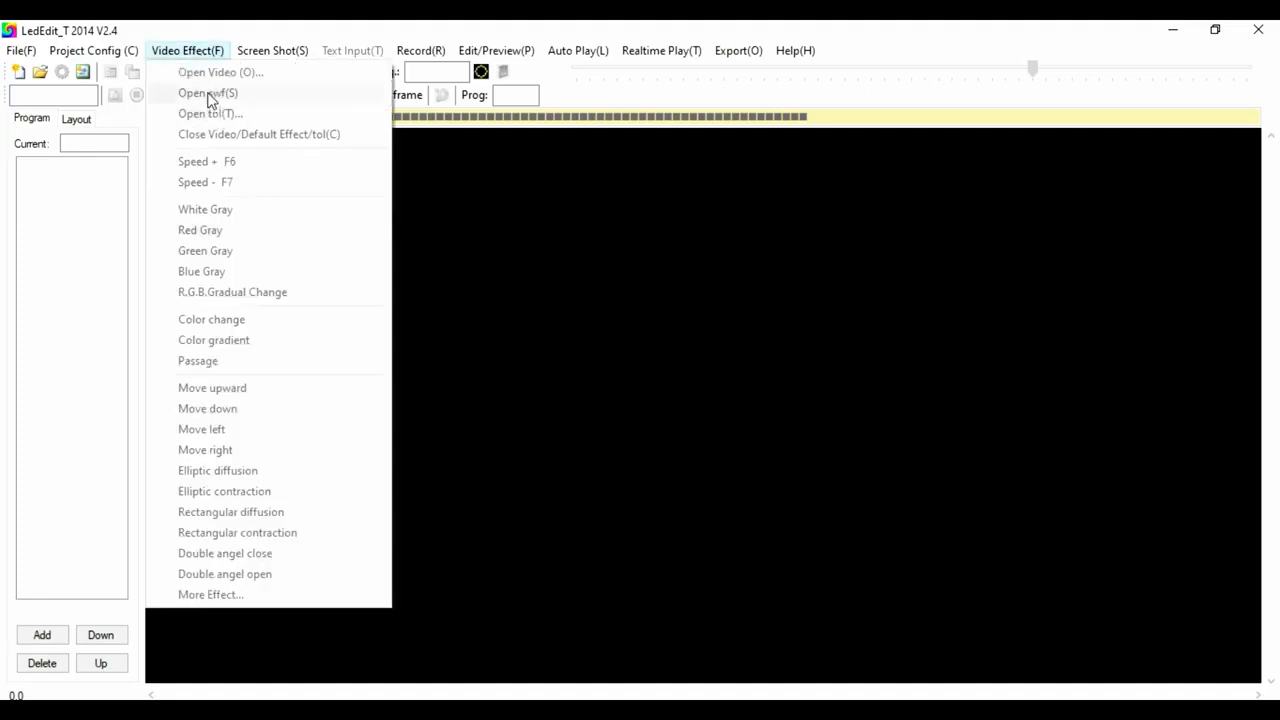
pyautogui.moveTo(246, 48)
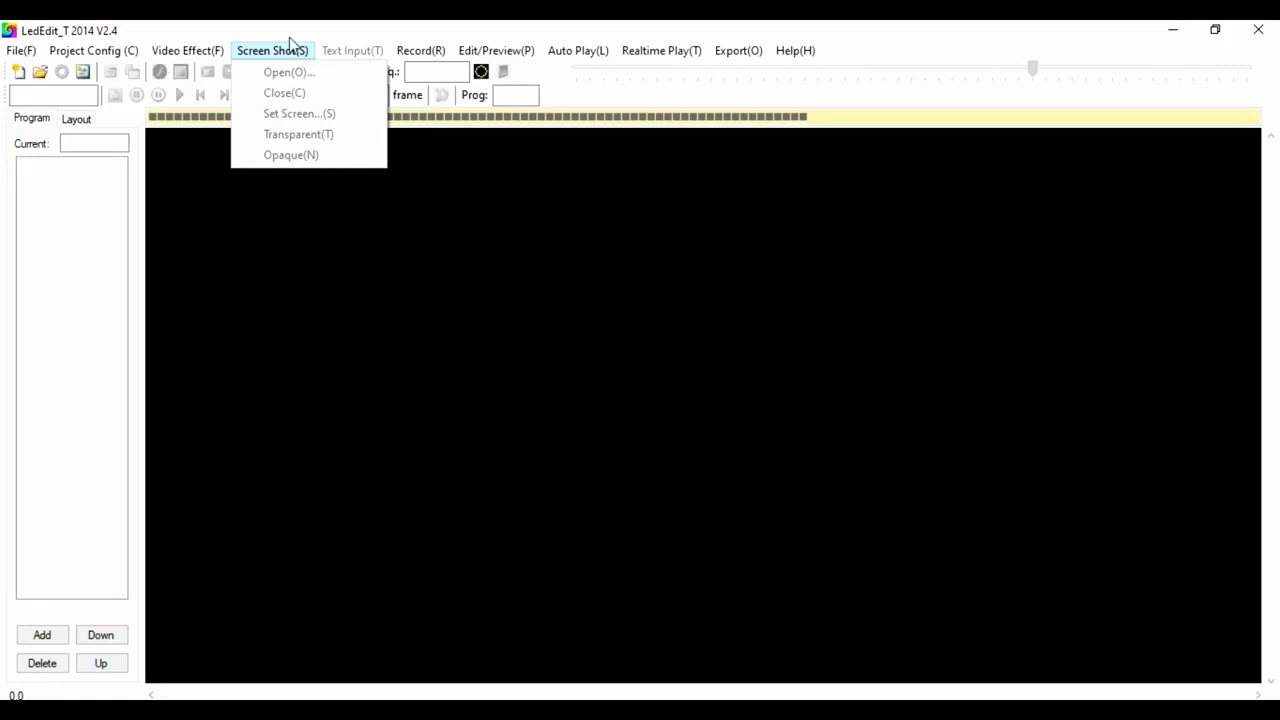
pyautogui.click(404, 40)
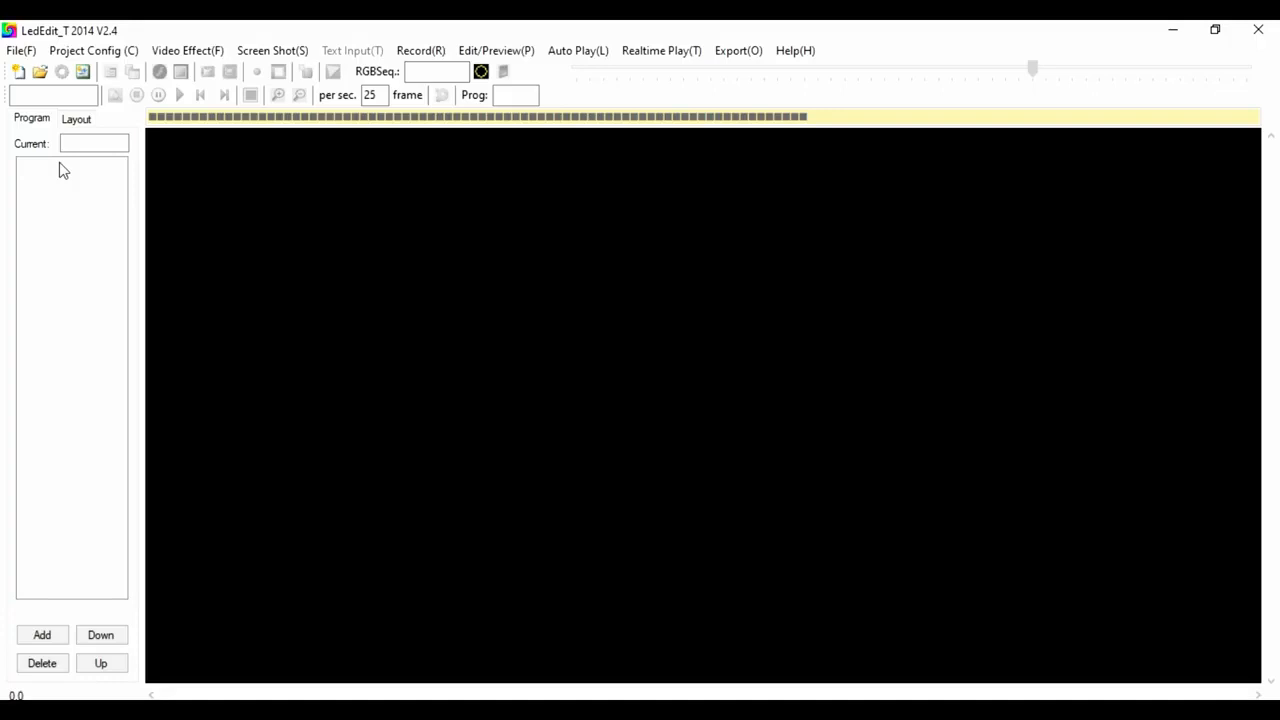
pyautogui.click(21, 50)
pyautogui.click(368, 349)
# Create a new project for the T-1000S-WS2811 controller with a frame rate of 28, saved as Led1.pxb.
pyautogui.click(20, 72)
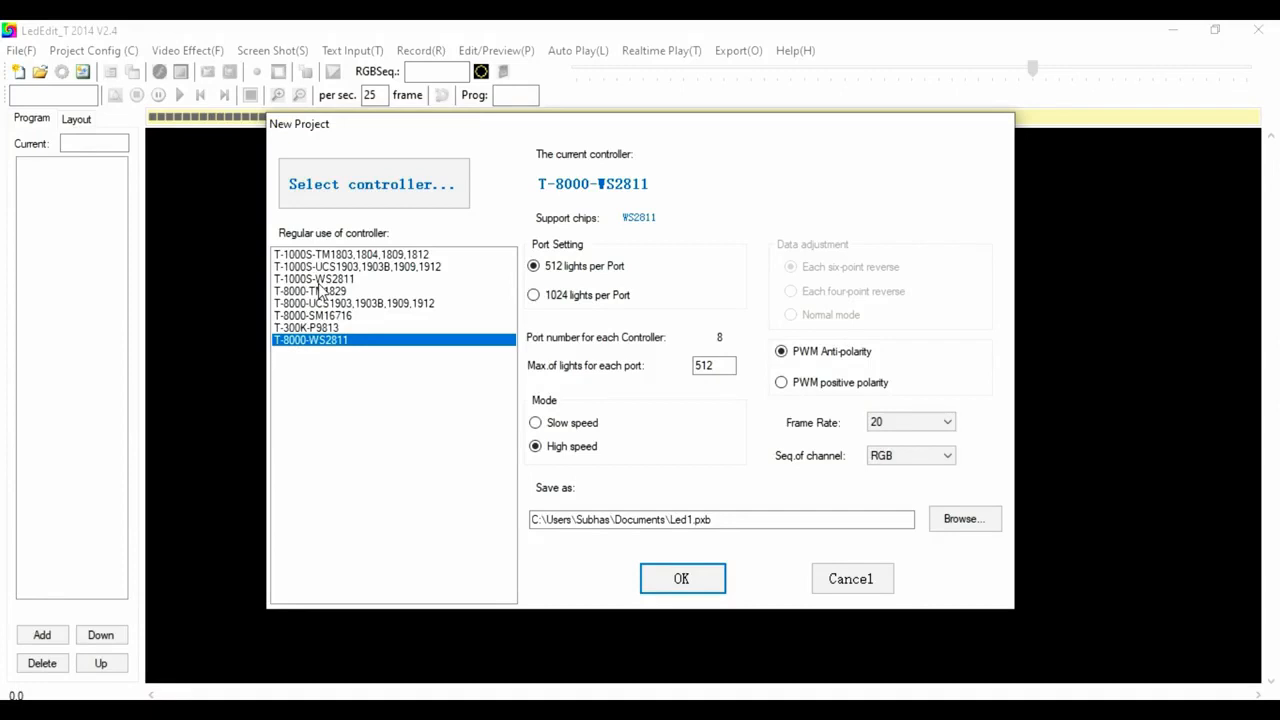
pyautogui.click(318, 280)
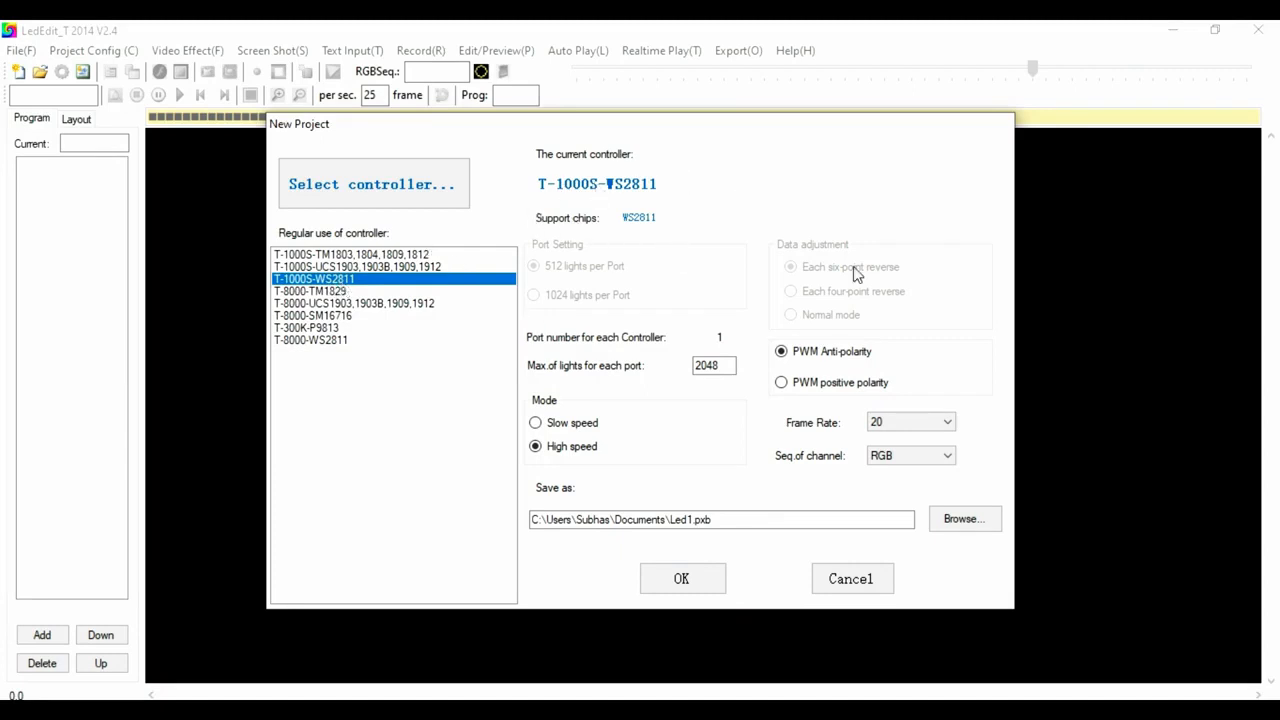
pyautogui.click(946, 423)
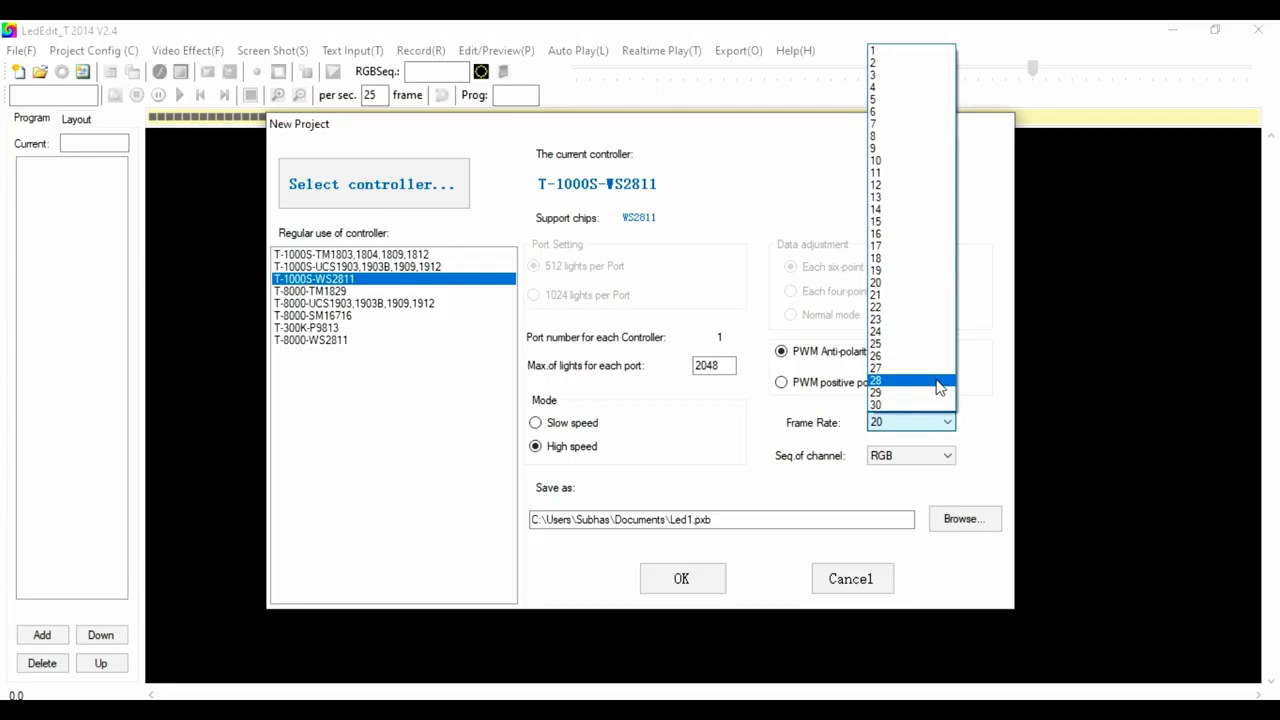
pyautogui.click(940, 388)
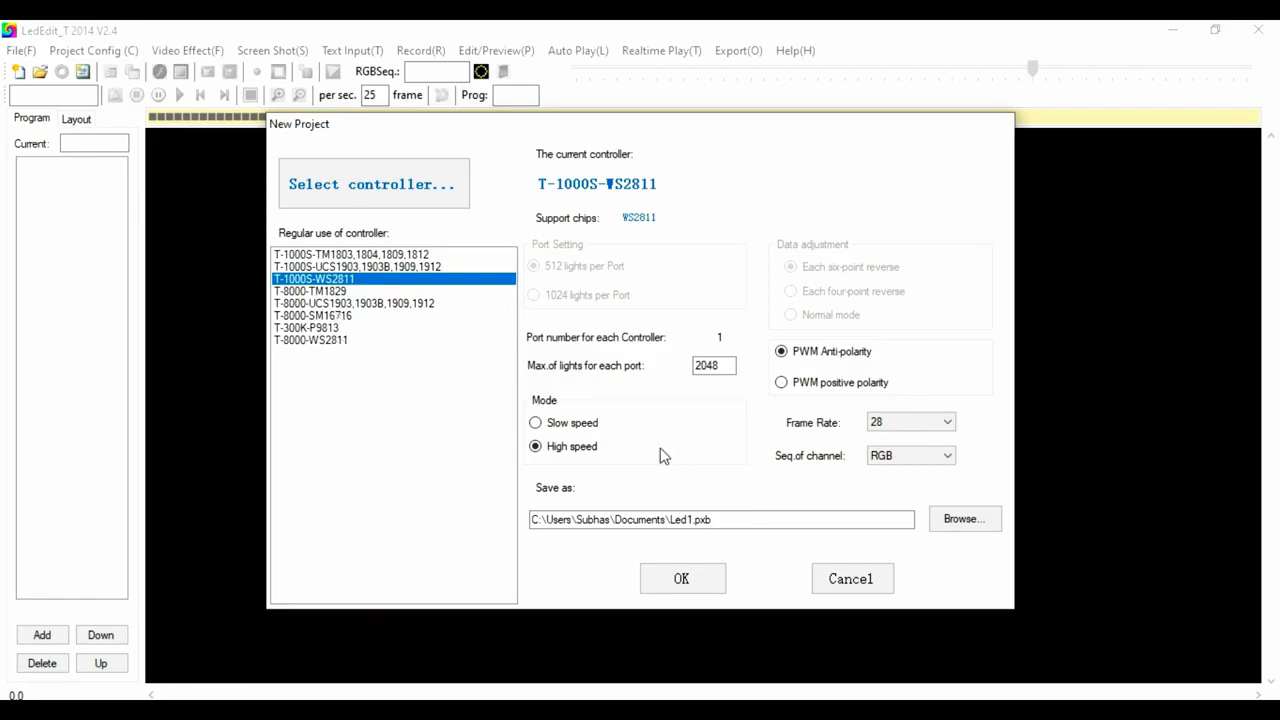
pyautogui.click(664, 583)
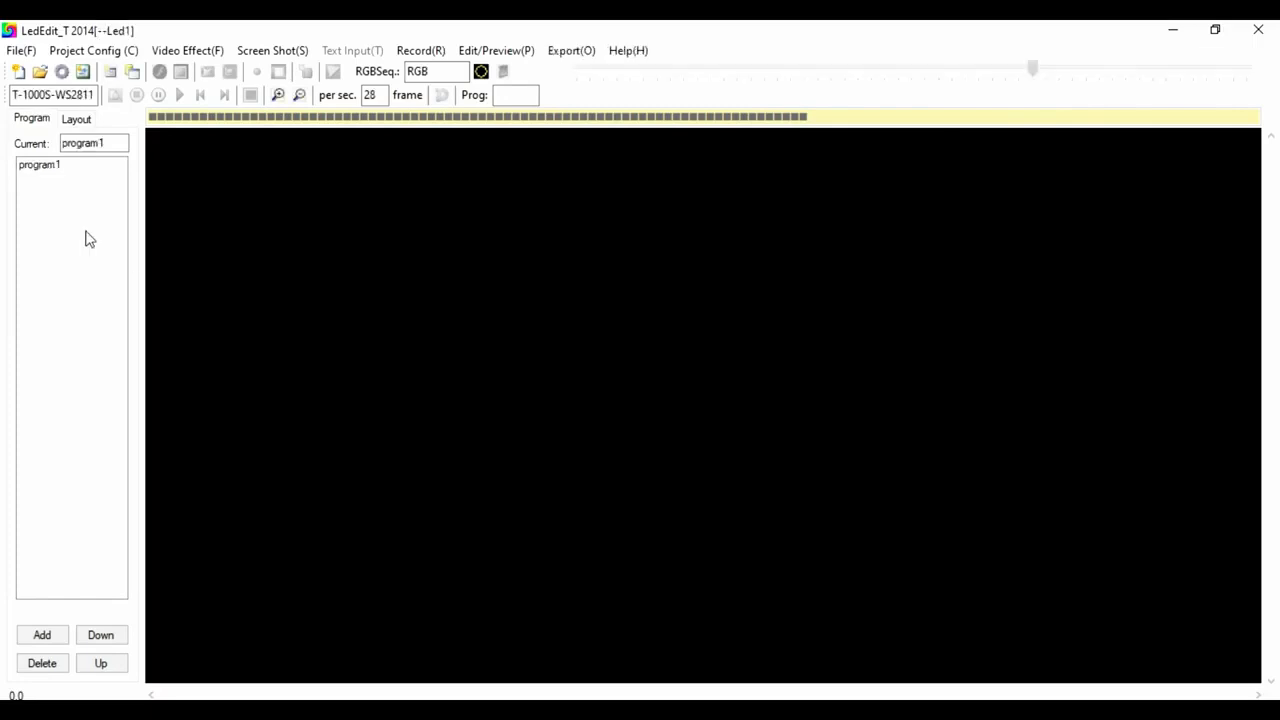
# Configure the light layout with 40 horizontal pixels and 50 vertical pixels.
pyautogui.click(66, 77)
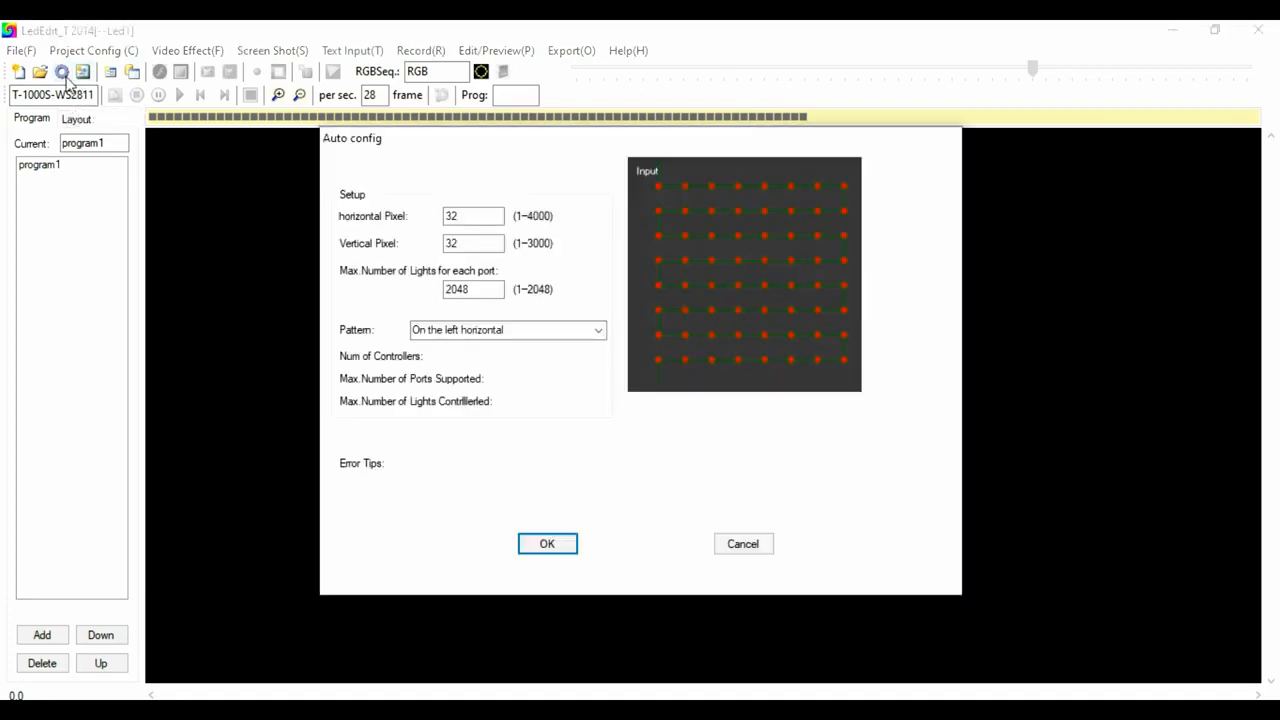
pyautogui.click(750, 547)
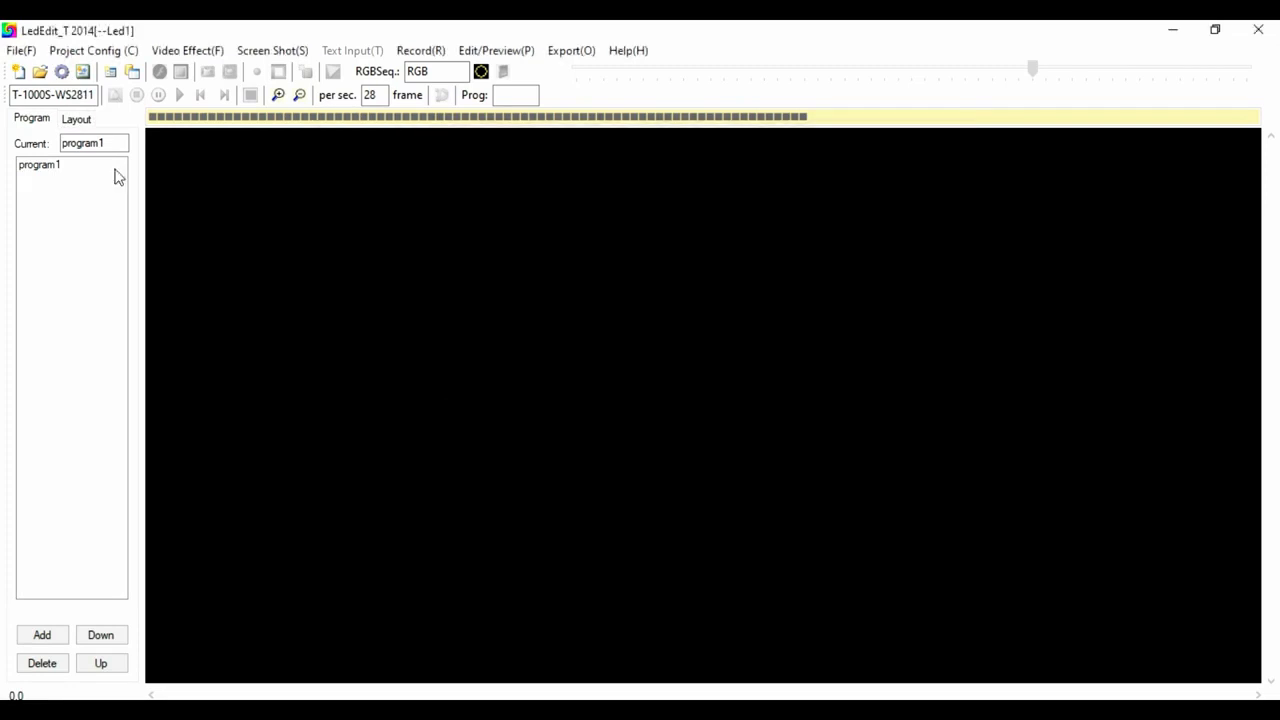
pyautogui.click(64, 74)
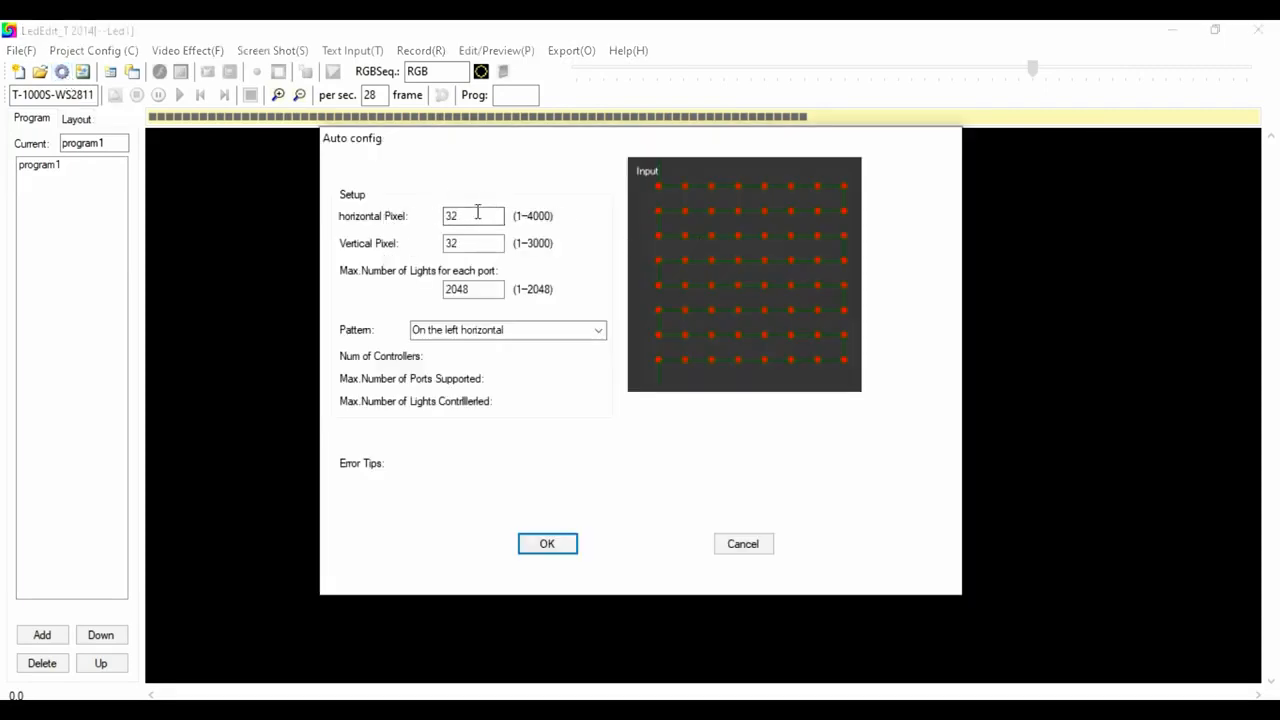
pyautogui.click(477, 215)
pyautogui.write('40')
pyautogui.doubleClick(464, 241)
pyautogui.press('BackSpace')
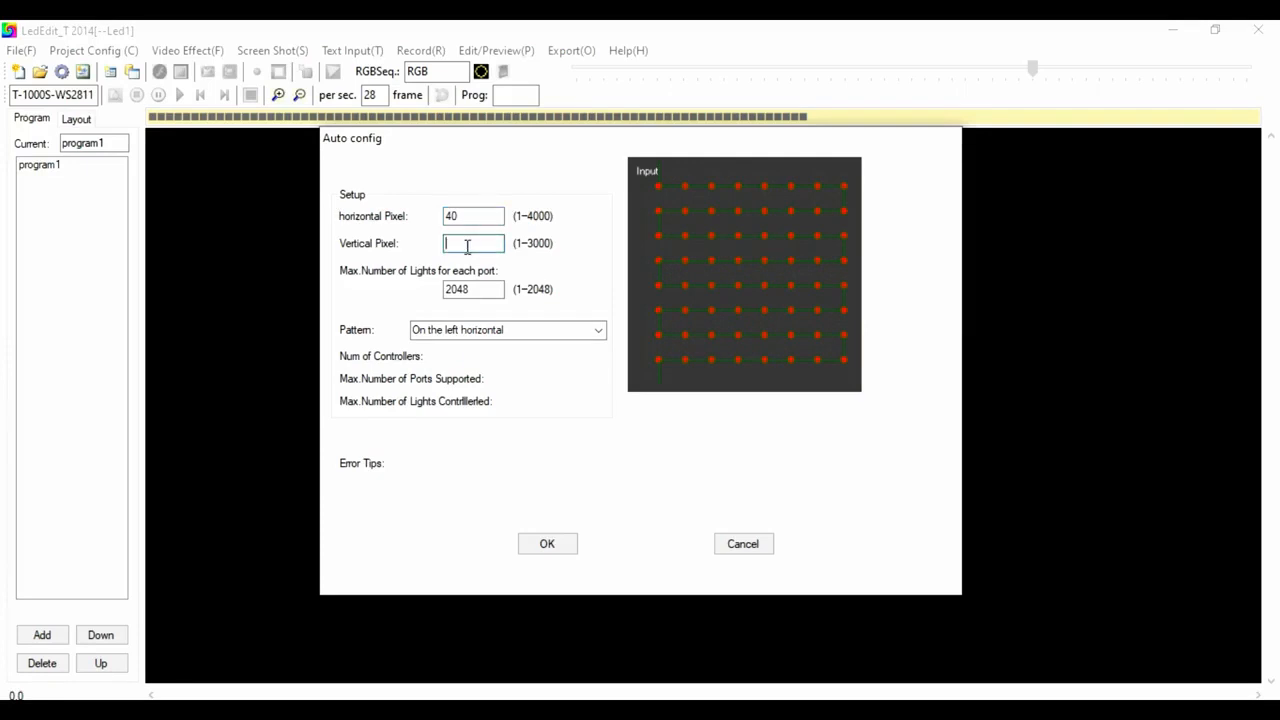
pyautogui.write('50')
# Set the layout pattern to On the left vertical and generate the LED grid.
pyautogui.click(598, 330)
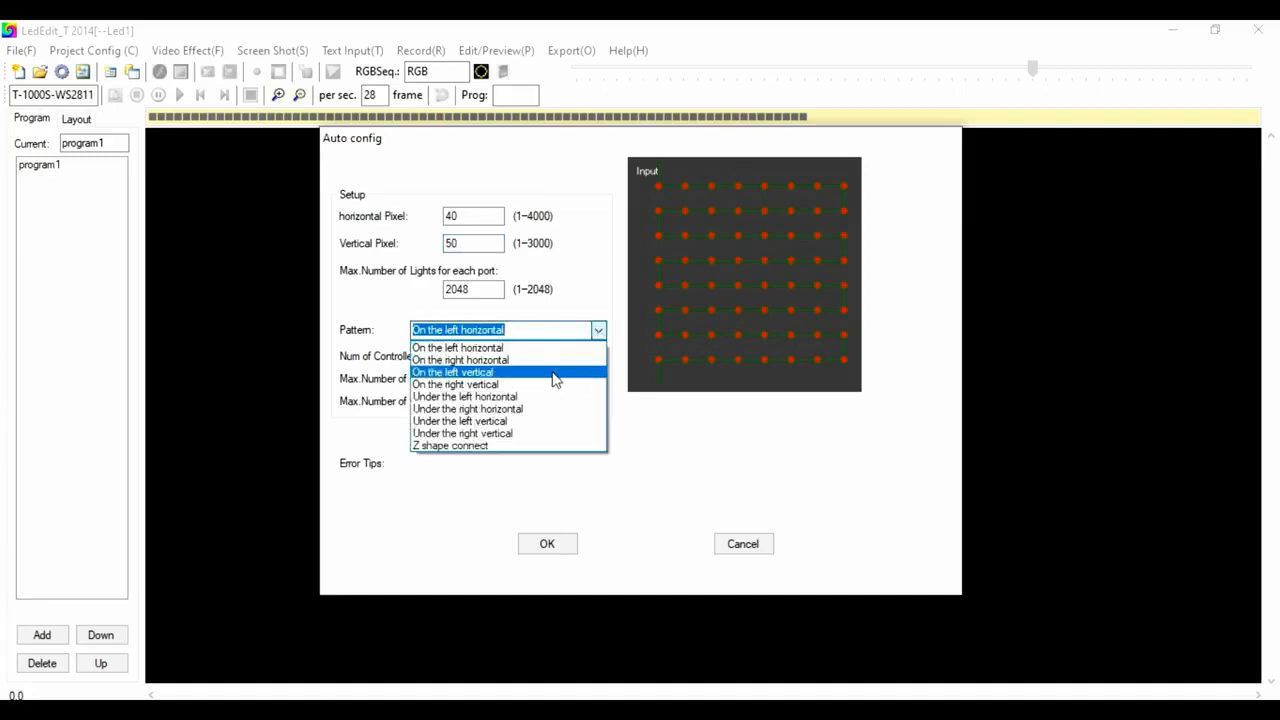
pyautogui.click(478, 372)
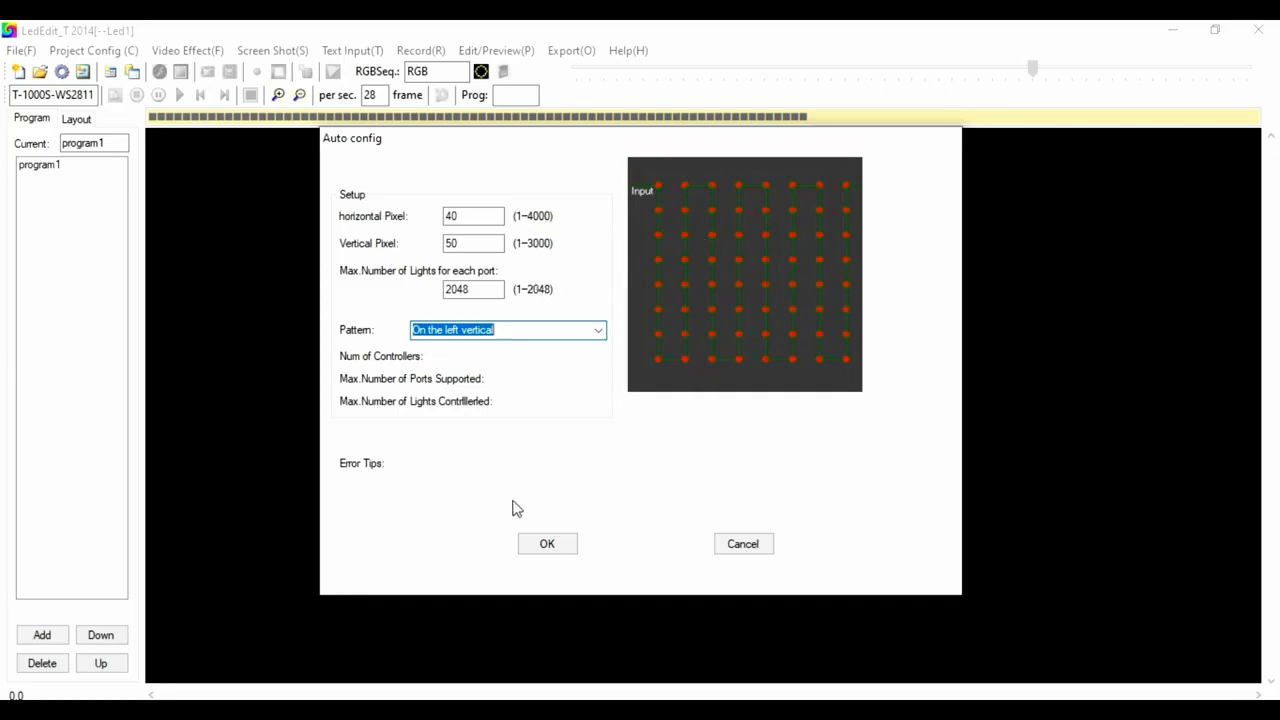
pyautogui.click(528, 546)
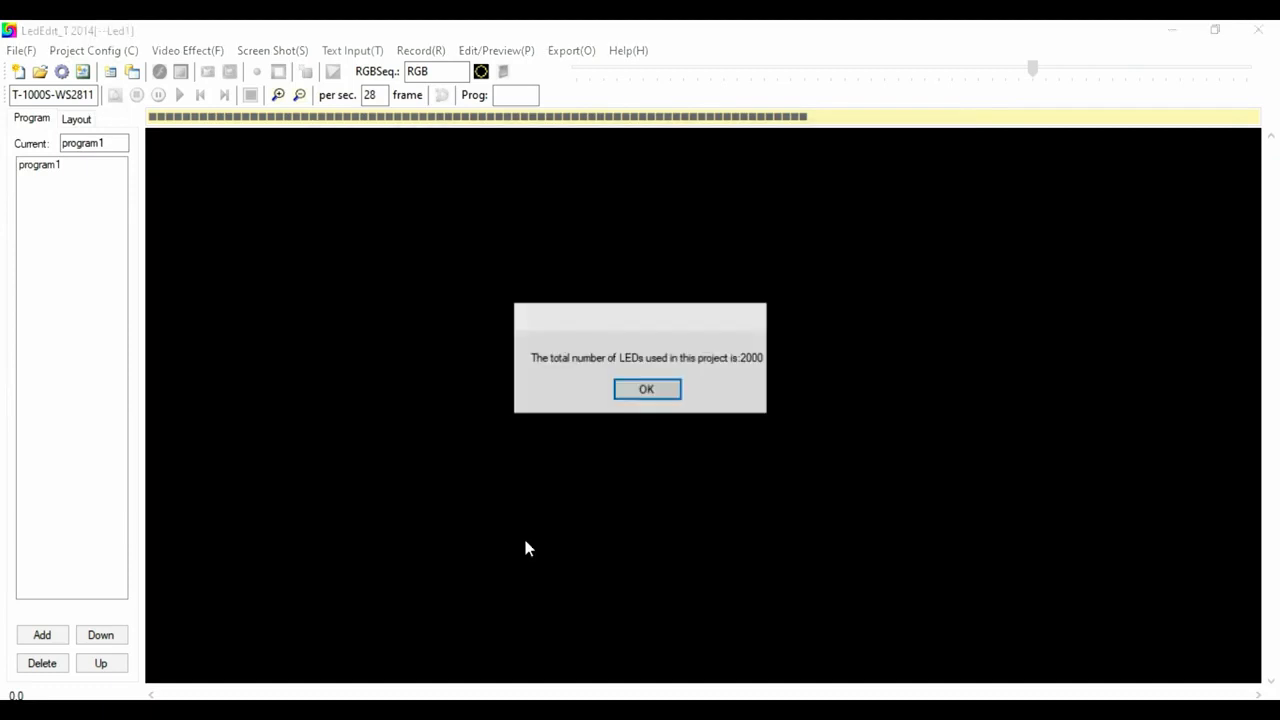
pyautogui.click(650, 388)
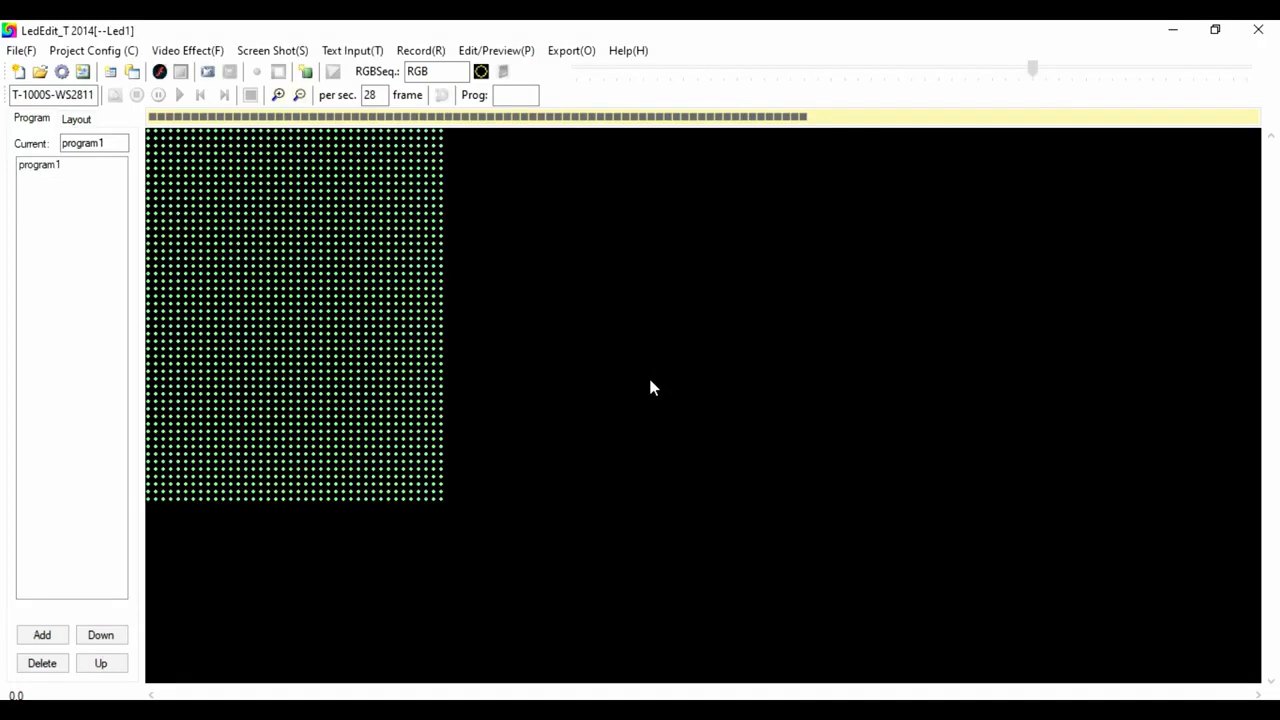
# Load the effect file 3.tol from the 5040controller effect folder onto the LED grid.
pyautogui.click(214, 50)
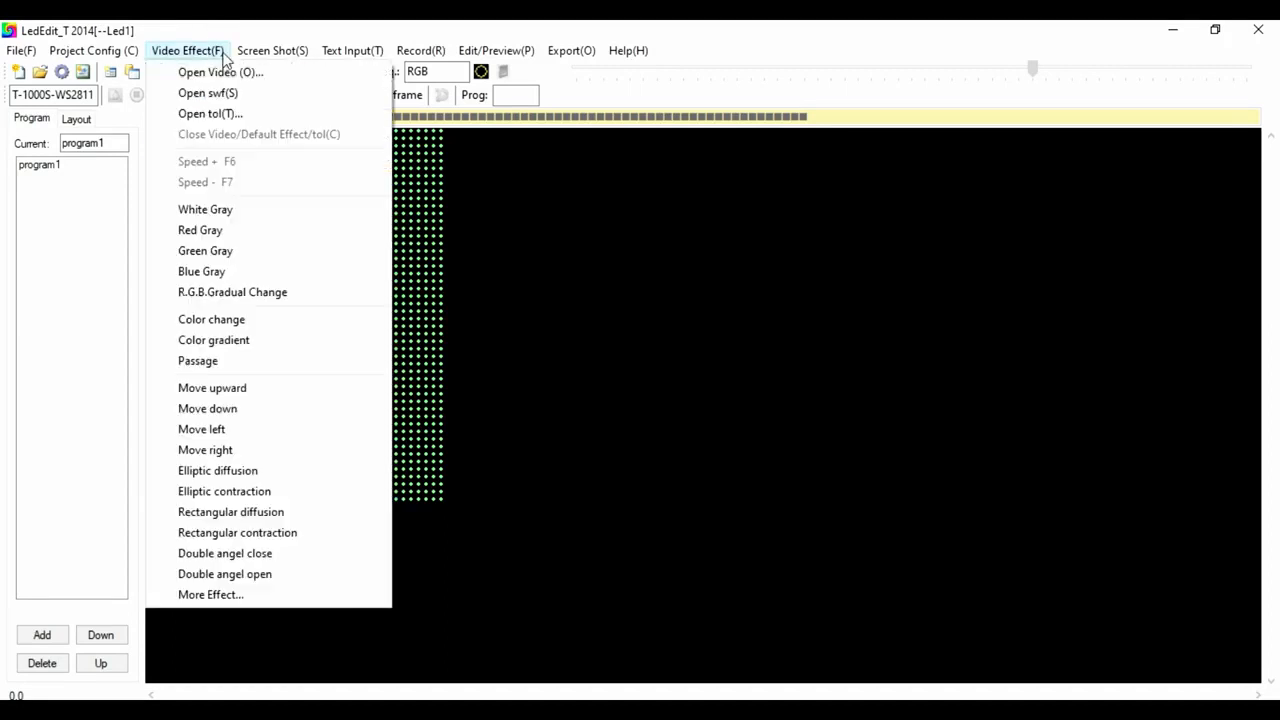
pyautogui.click(214, 114)
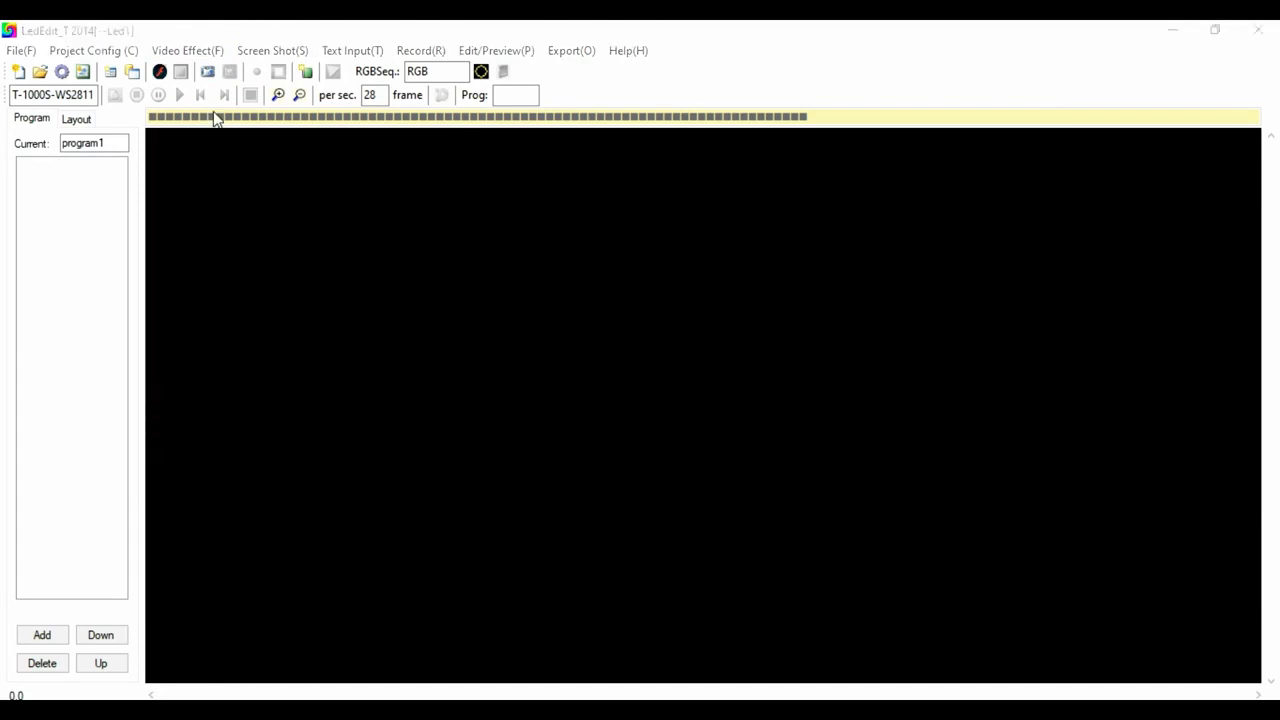
pyautogui.click(188, 31)
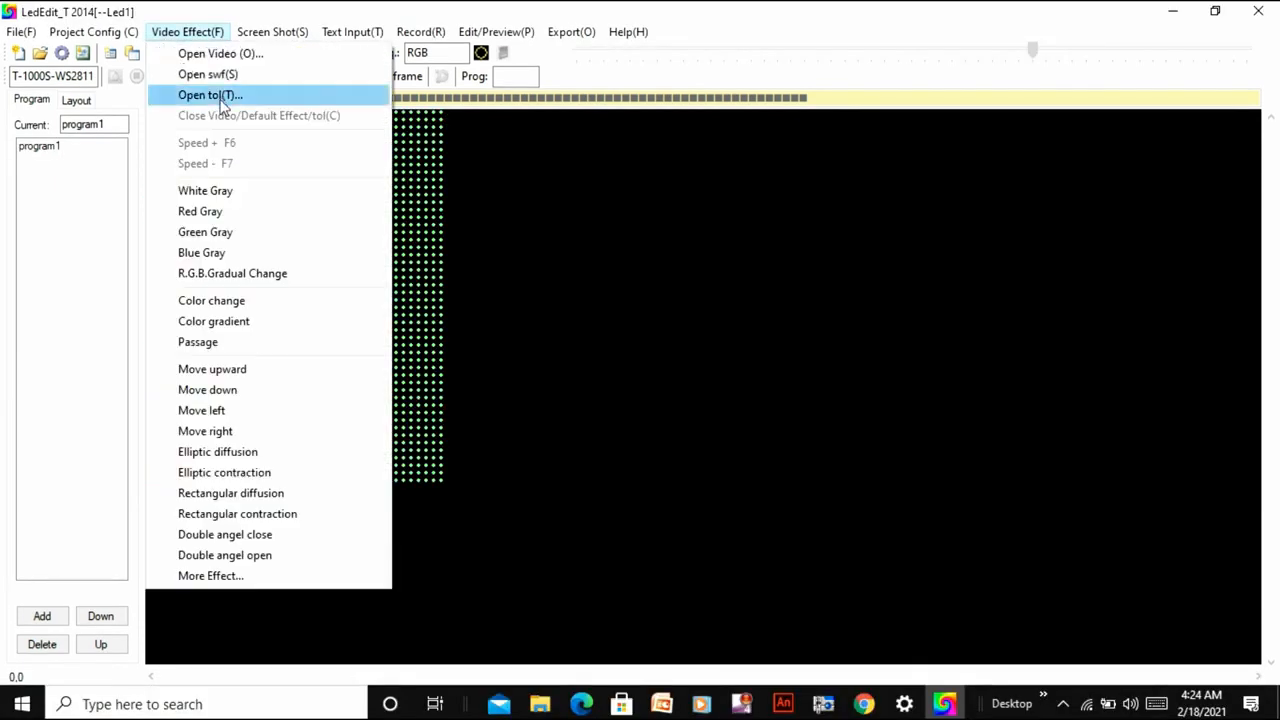
pyautogui.click(222, 100)
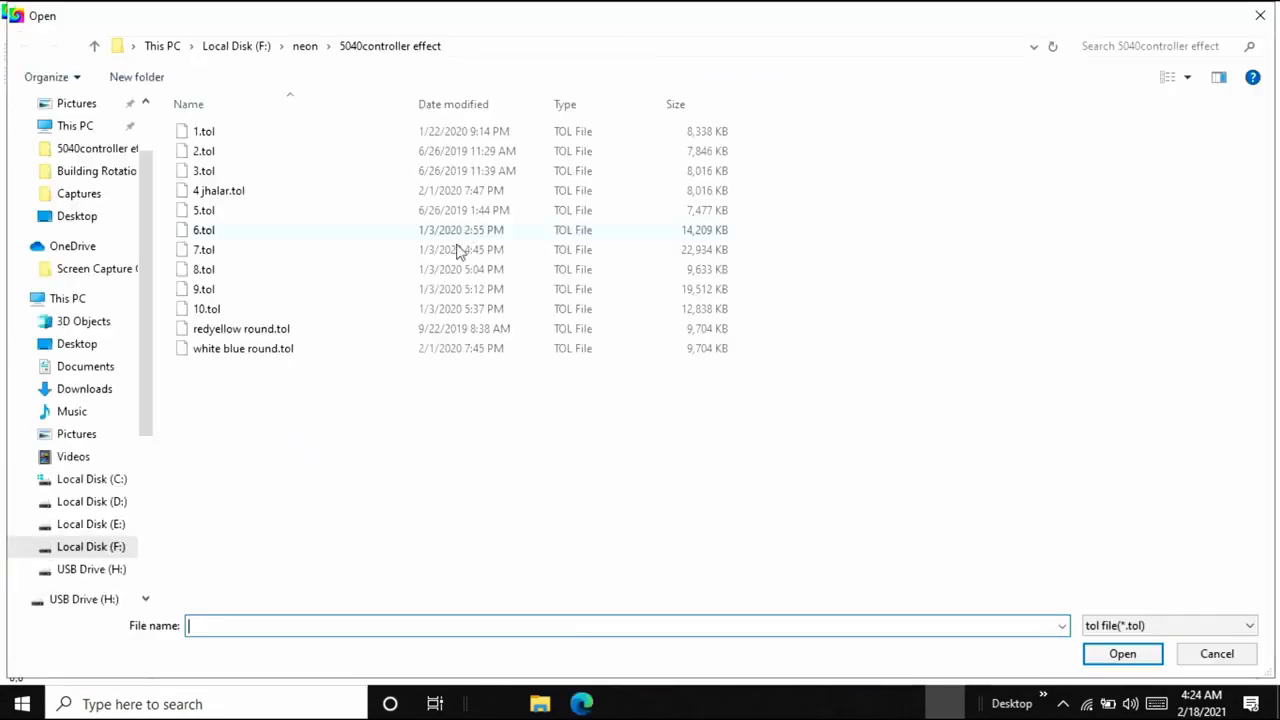
pyautogui.doubleClick(410, 171)
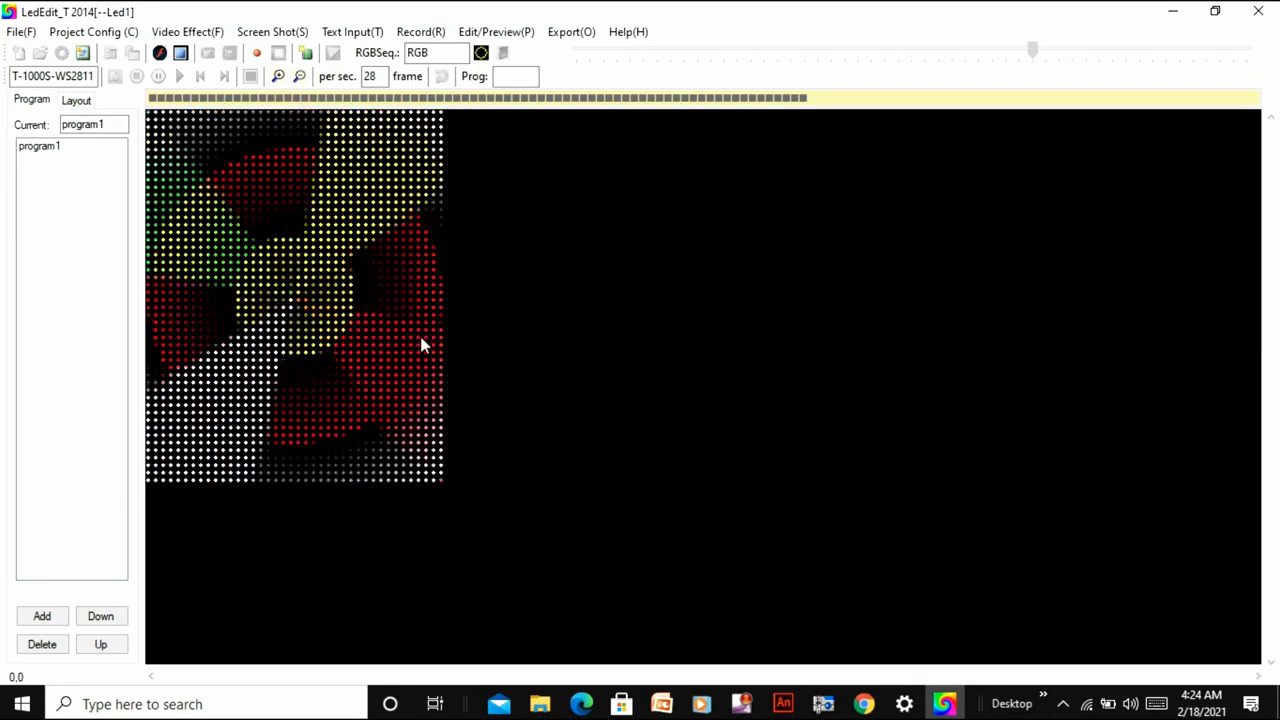
# Replace the playing effect with 5.tol from the 5040controller effect folder.
pyautogui.click(205, 35)
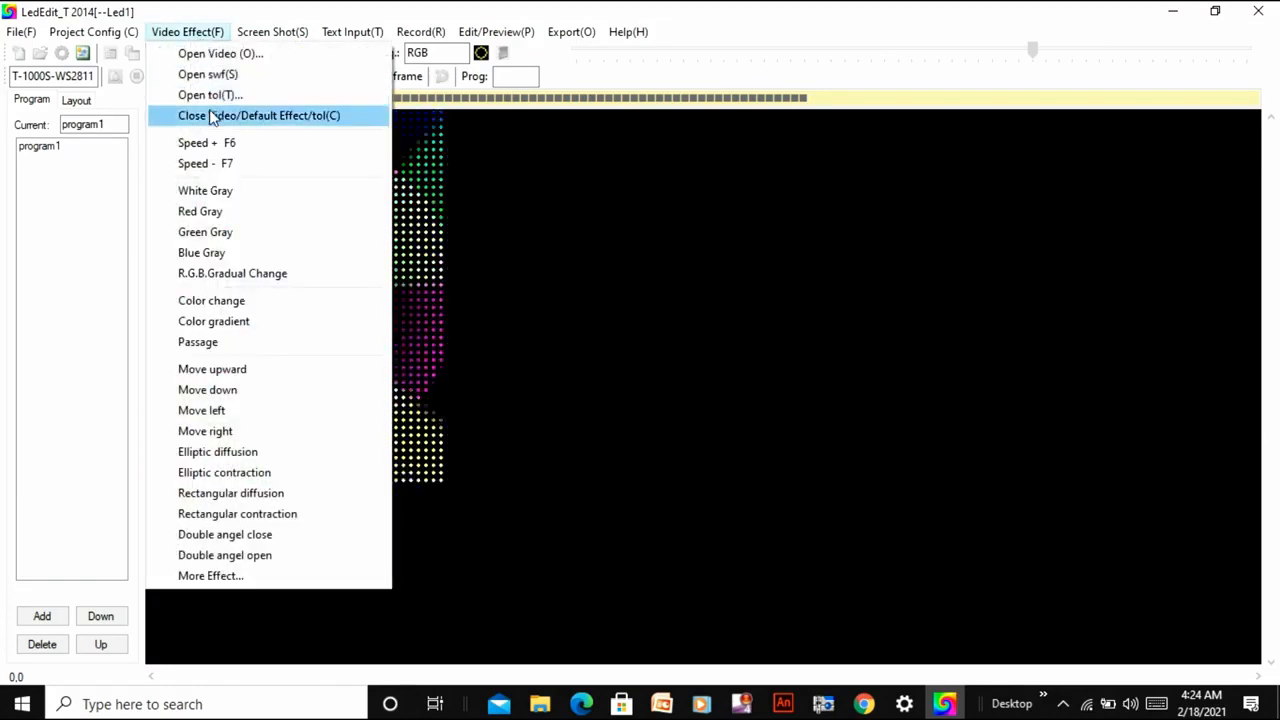
pyautogui.click(211, 97)
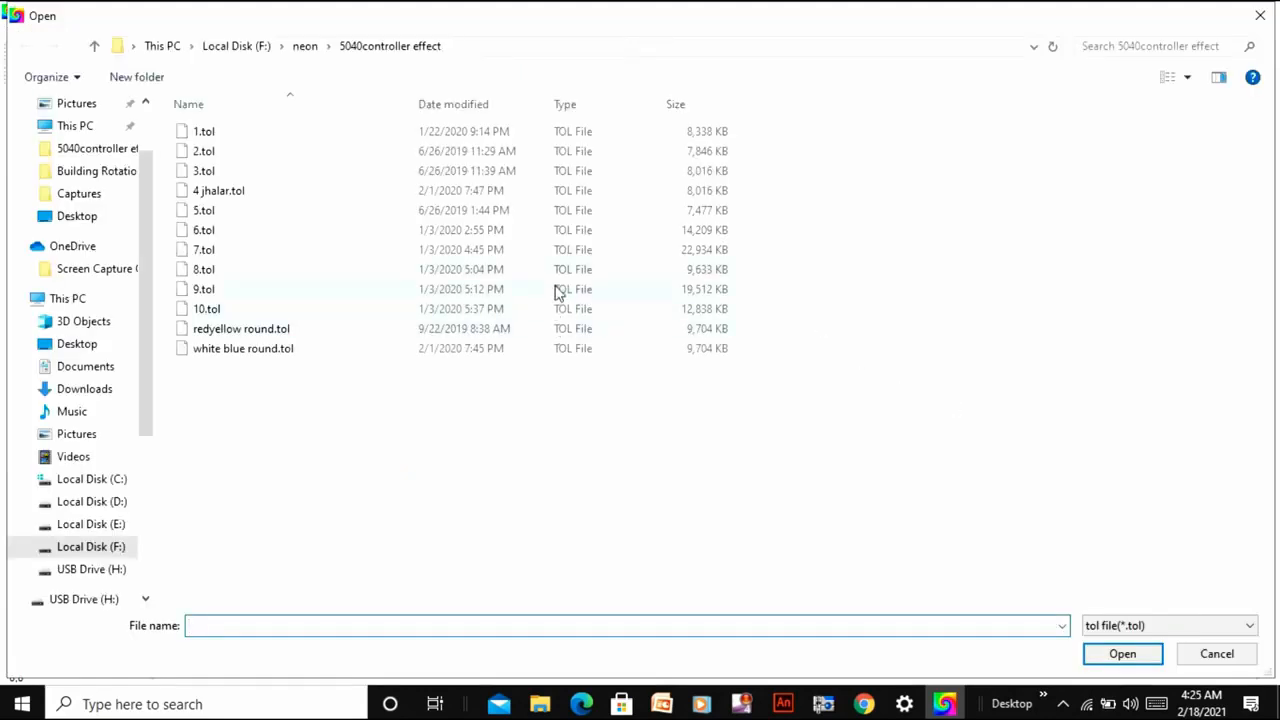
pyautogui.doubleClick(567, 210)
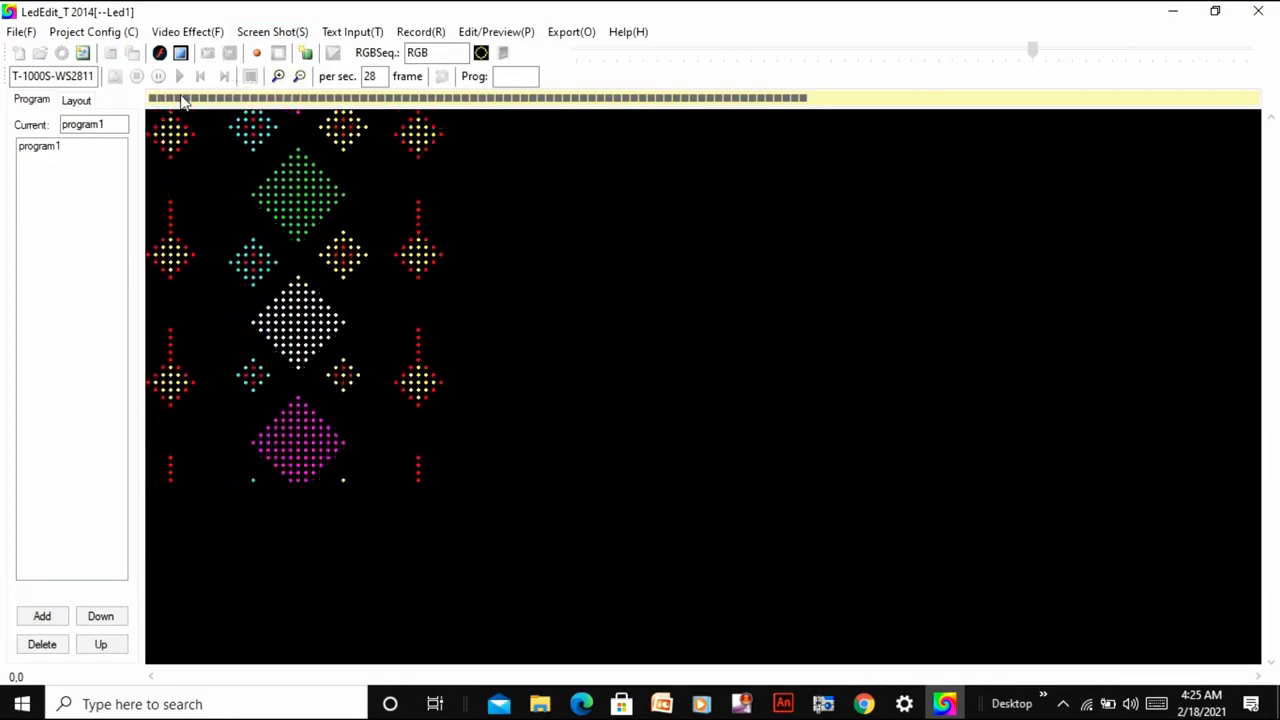
# Load the swf effect Right.swf from the Over folder inside Effect_en.
pyautogui.click(185, 31)
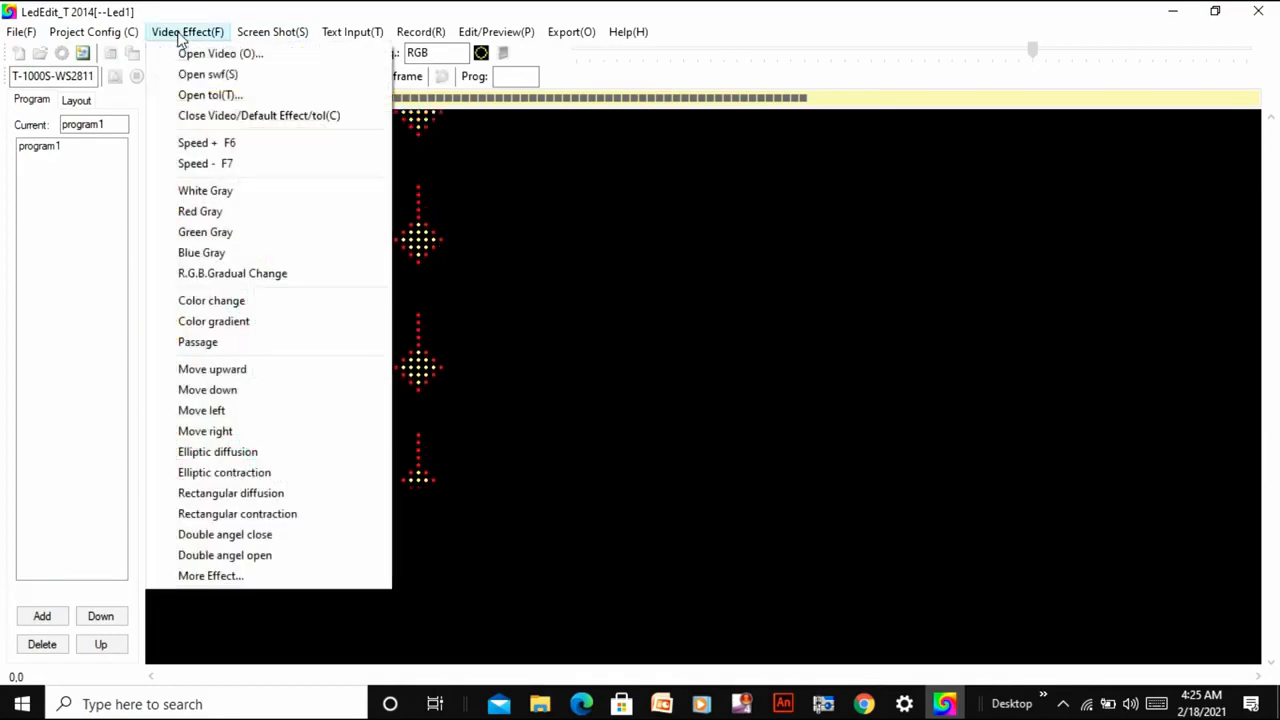
pyautogui.click(193, 76)
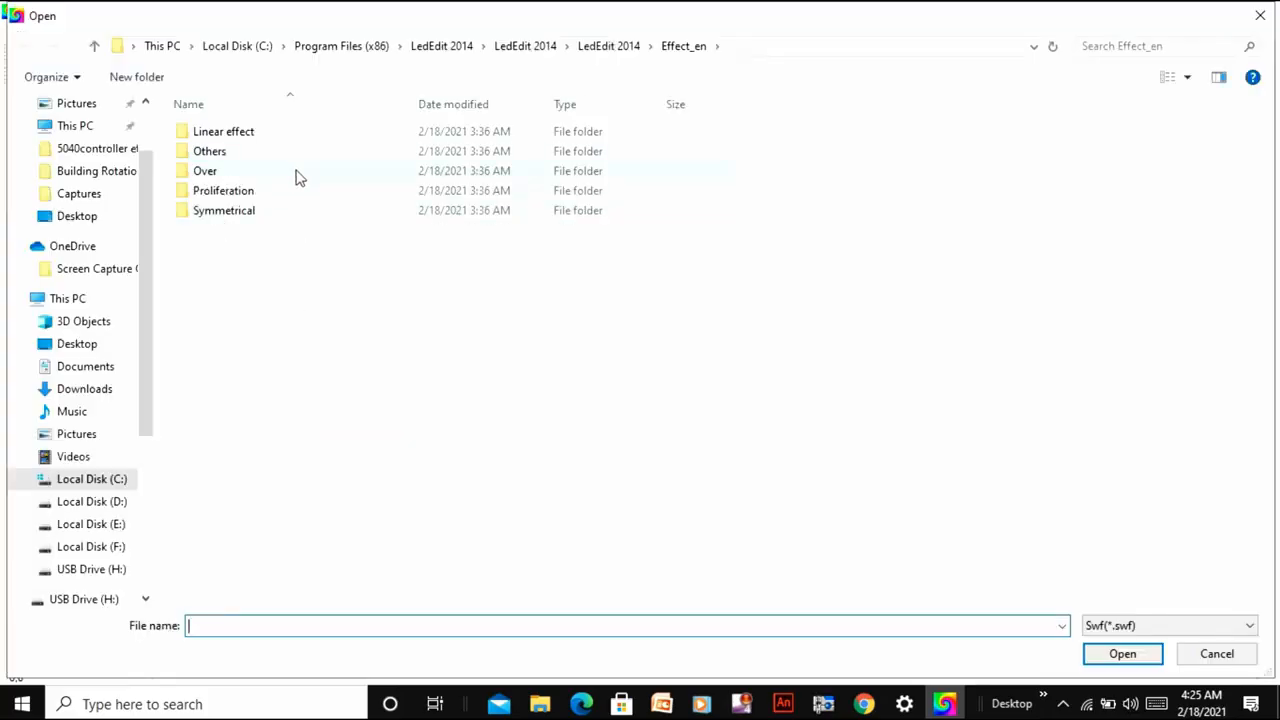
pyautogui.click(292, 177)
pyautogui.doubleClick(292, 177)
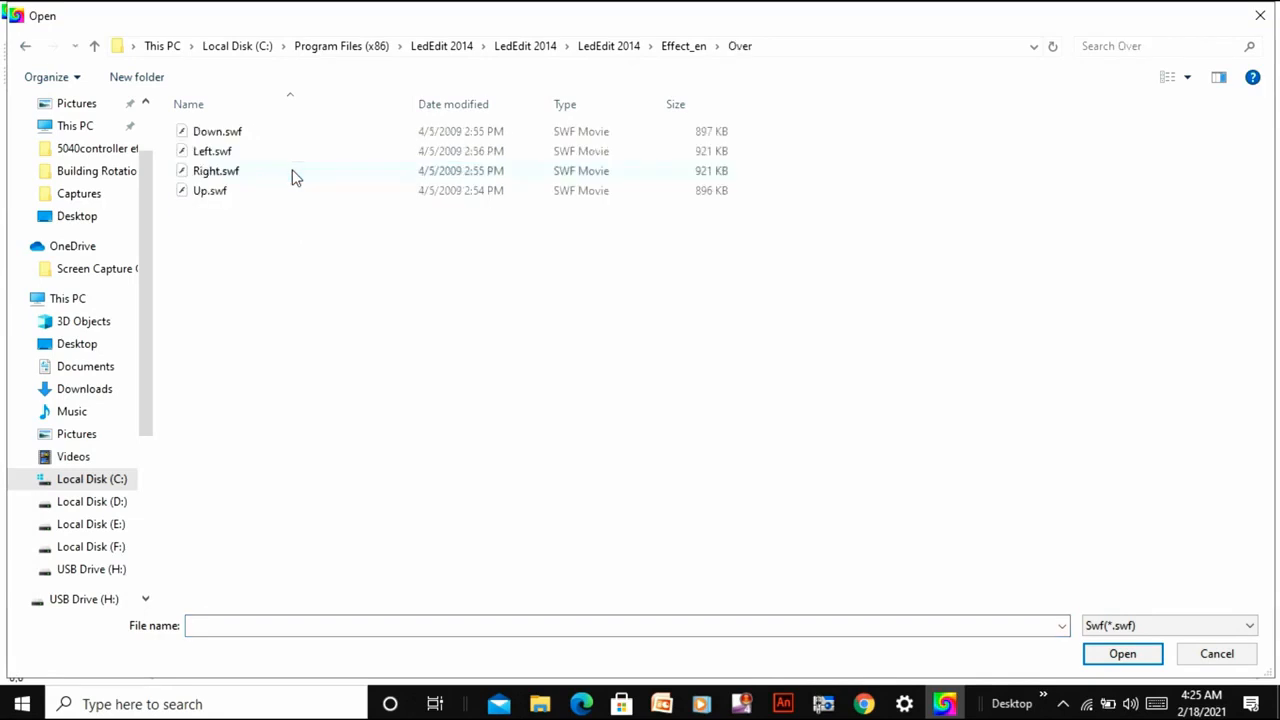
pyautogui.doubleClick(295, 175)
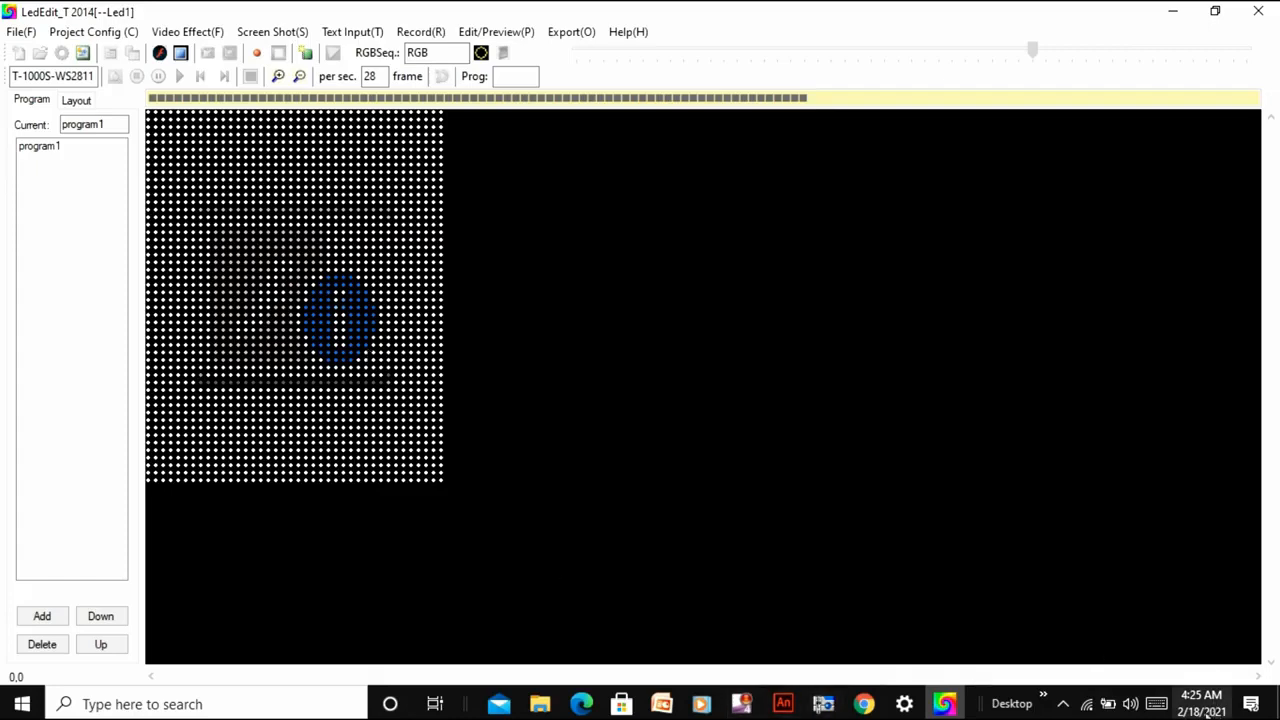
# Switch to Windows Settings, change the system date's year to 2020, and minimize the Settings window.
pyautogui.moveTo(1209, 713)
pyautogui.click(905, 704)
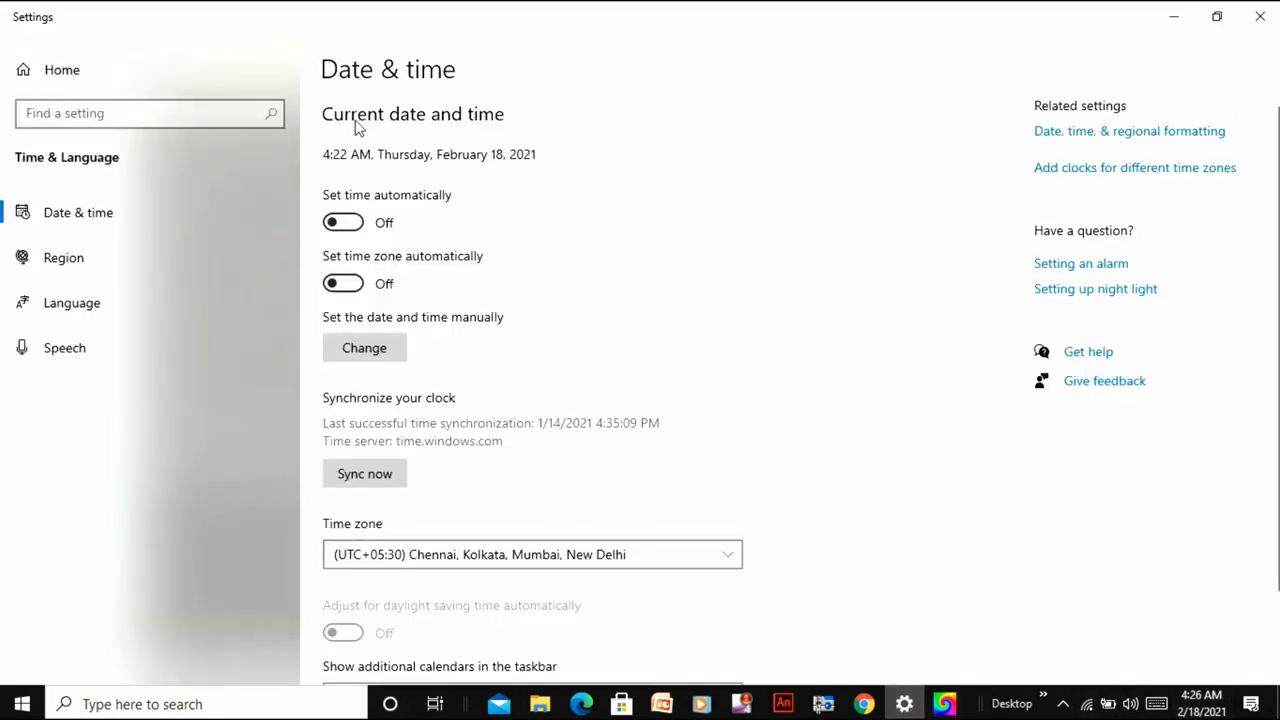
pyautogui.click(390, 358)
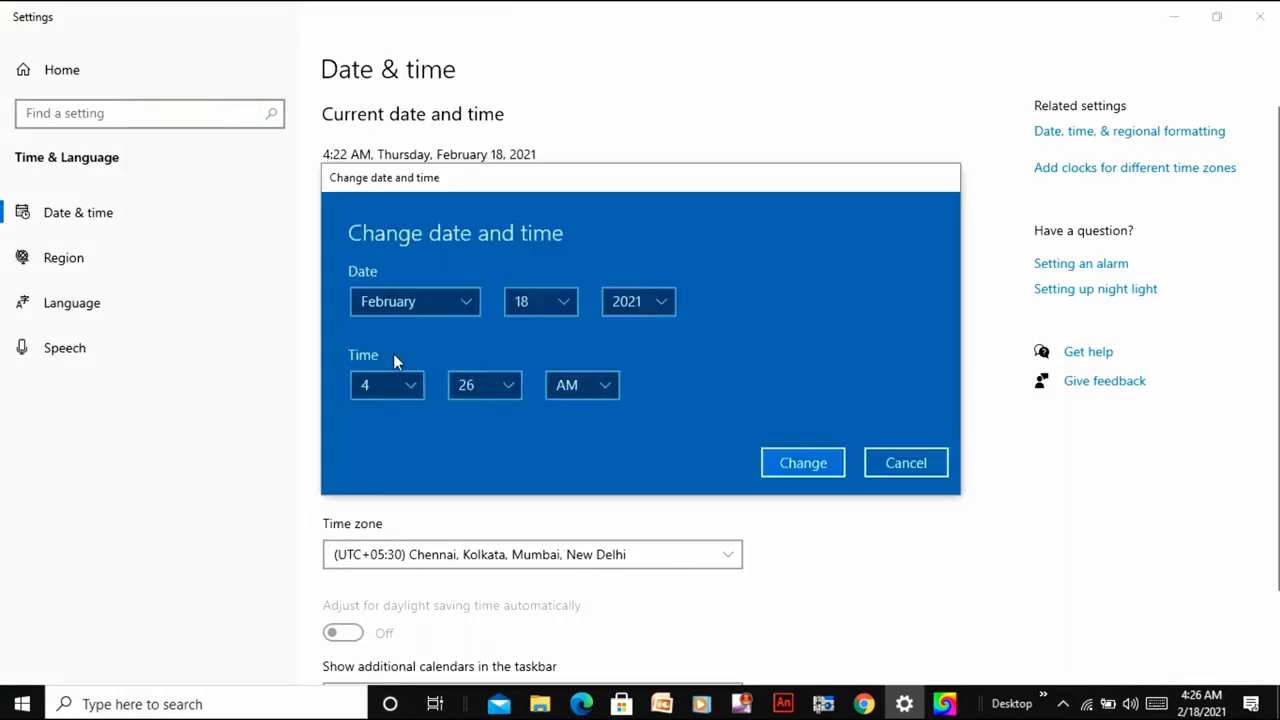
pyautogui.click(660, 294)
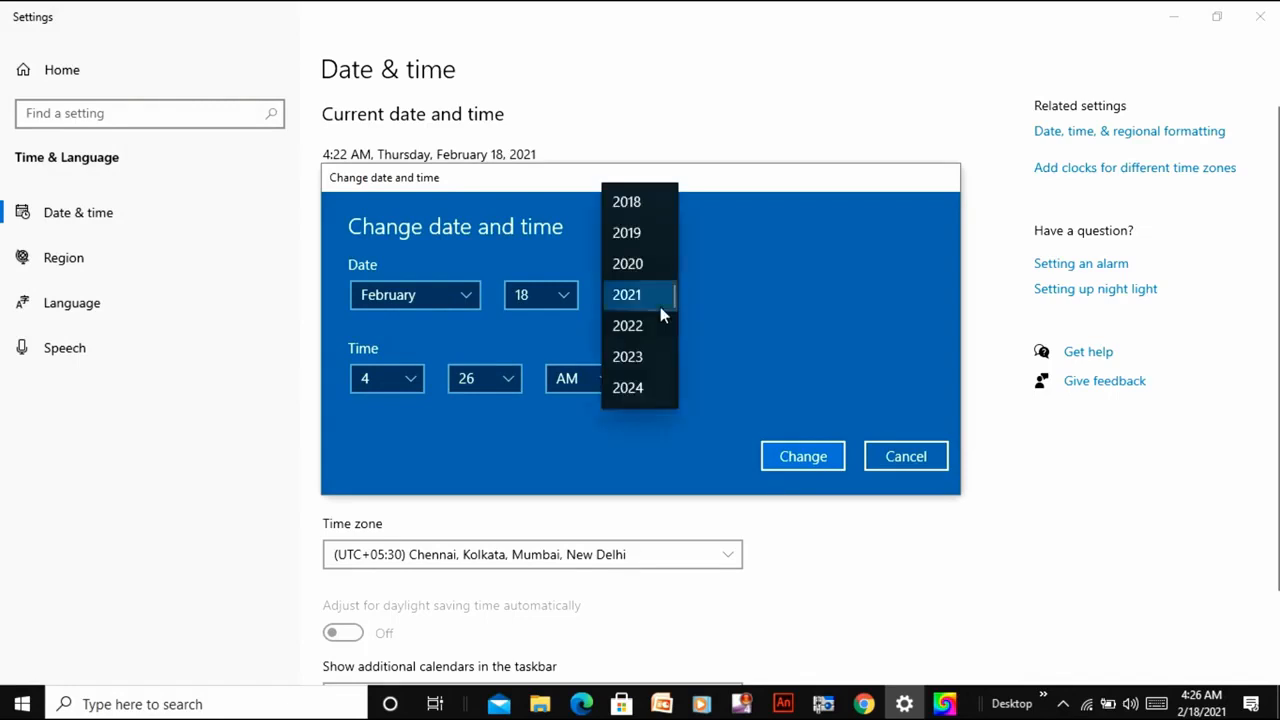
pyautogui.click(660, 261)
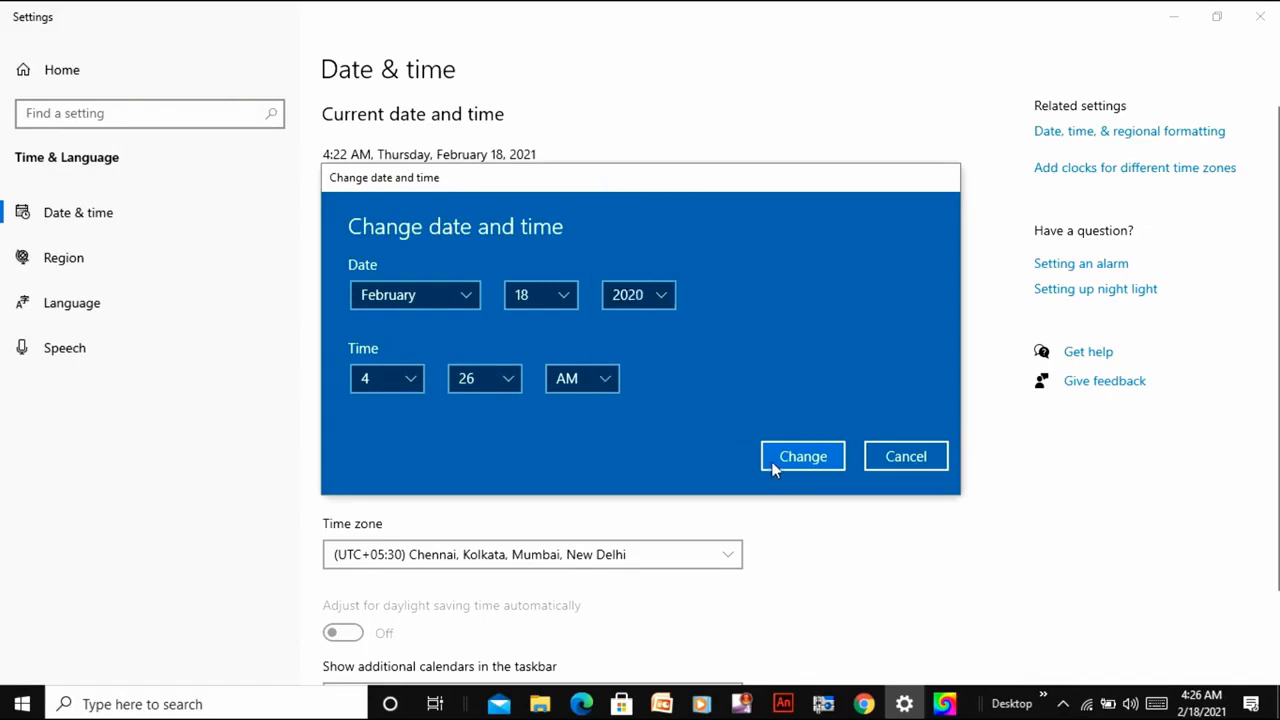
pyautogui.click(806, 458)
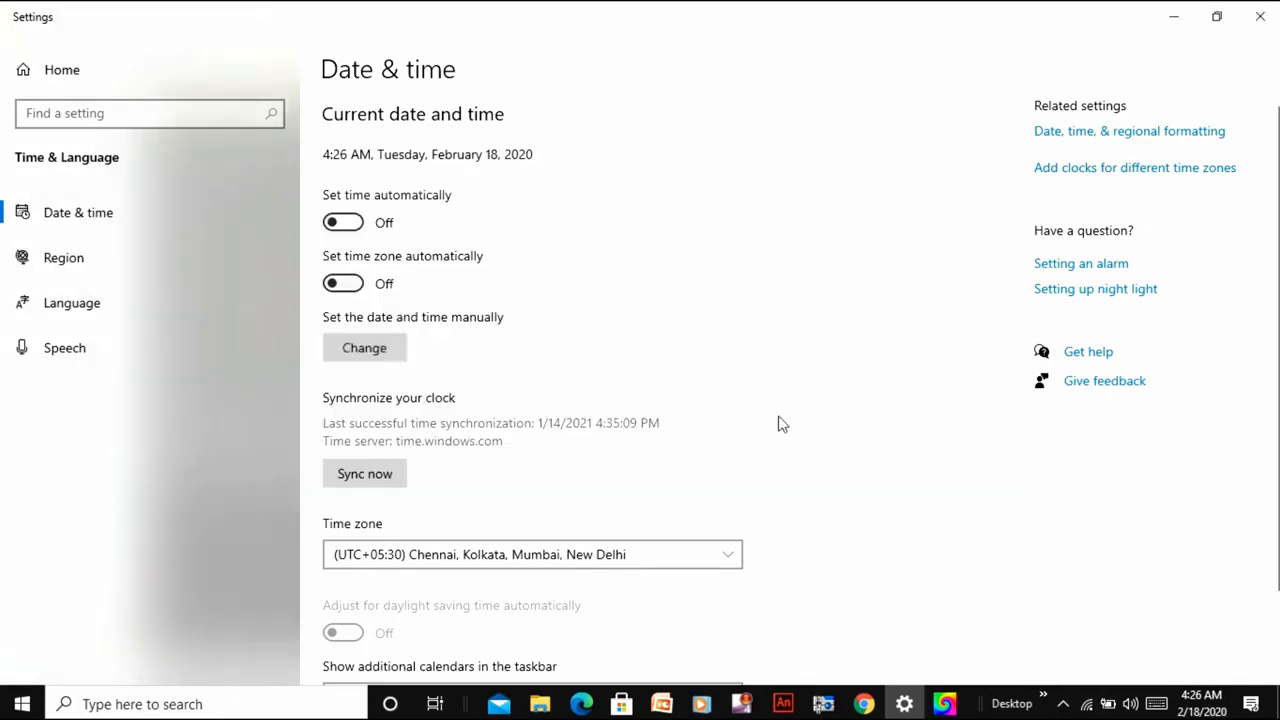
pyautogui.click(1180, 14)
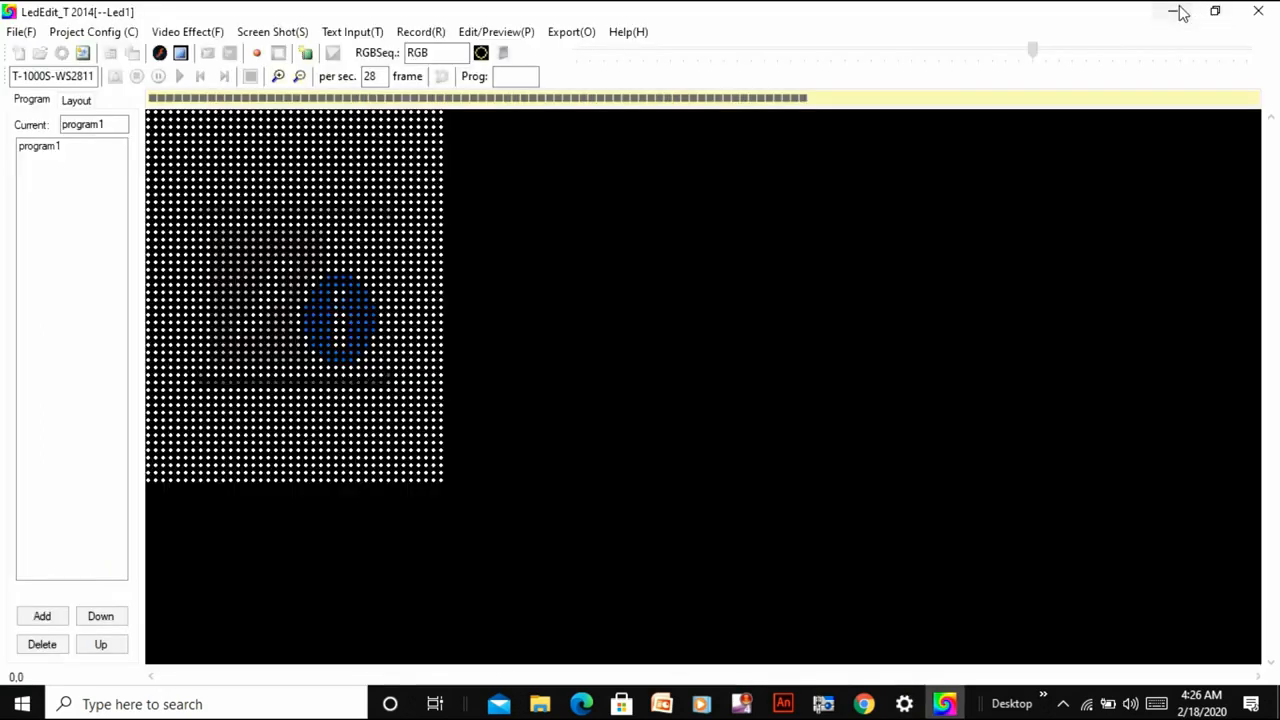
# Restart LedEdit 2014 and create a new T-1000S-WS2811 project with a frame rate of 28, saved as Led1.pxb.
pyautogui.click(1258, 11)
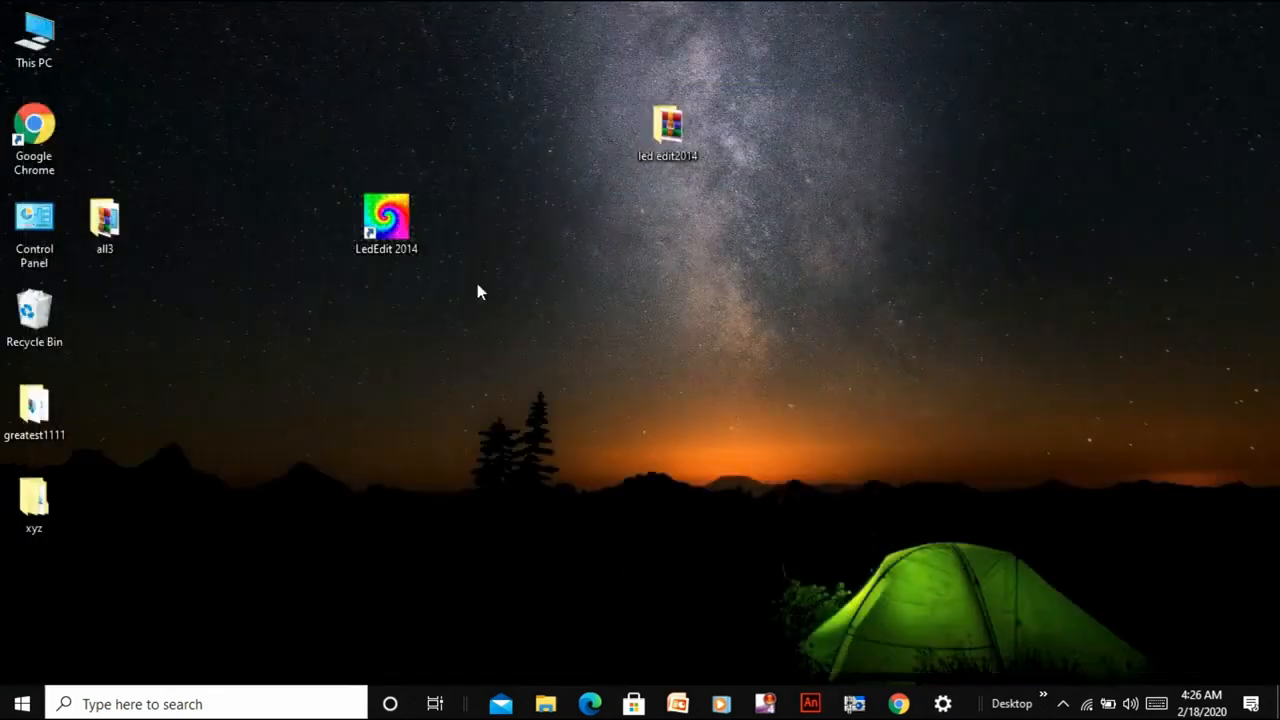
pyautogui.doubleClick(408, 229)
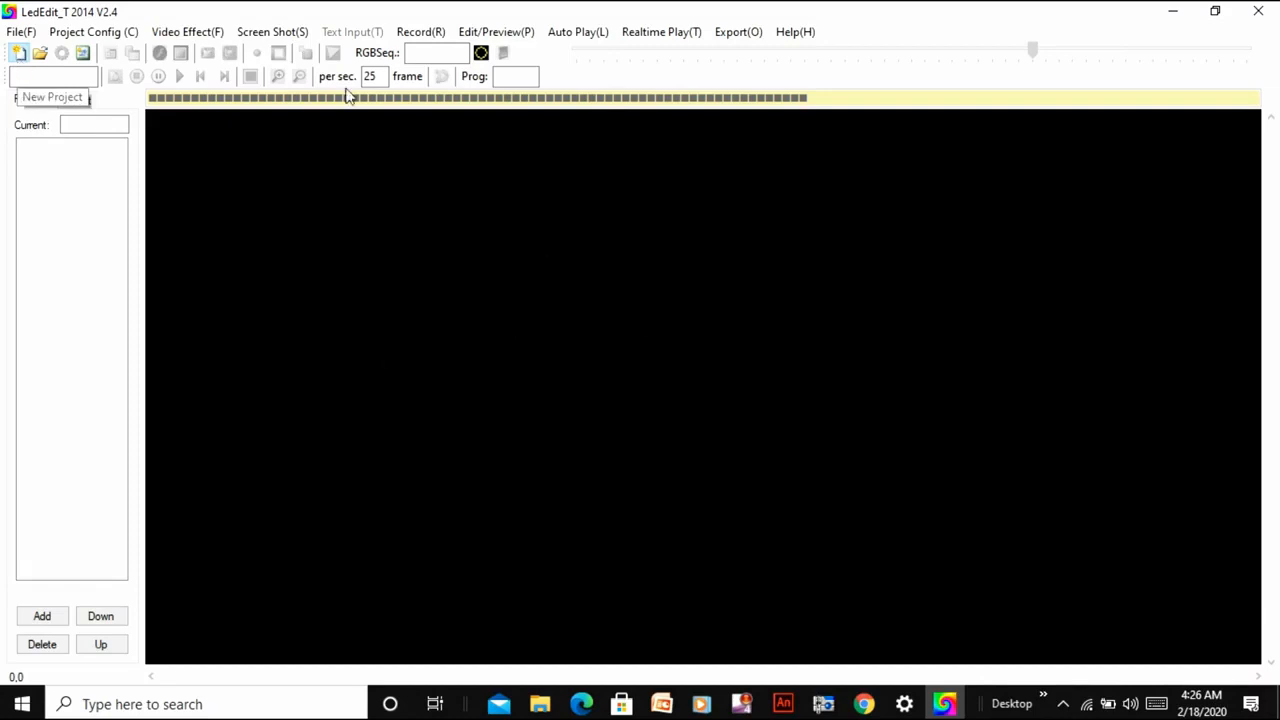
pyautogui.click(16, 55)
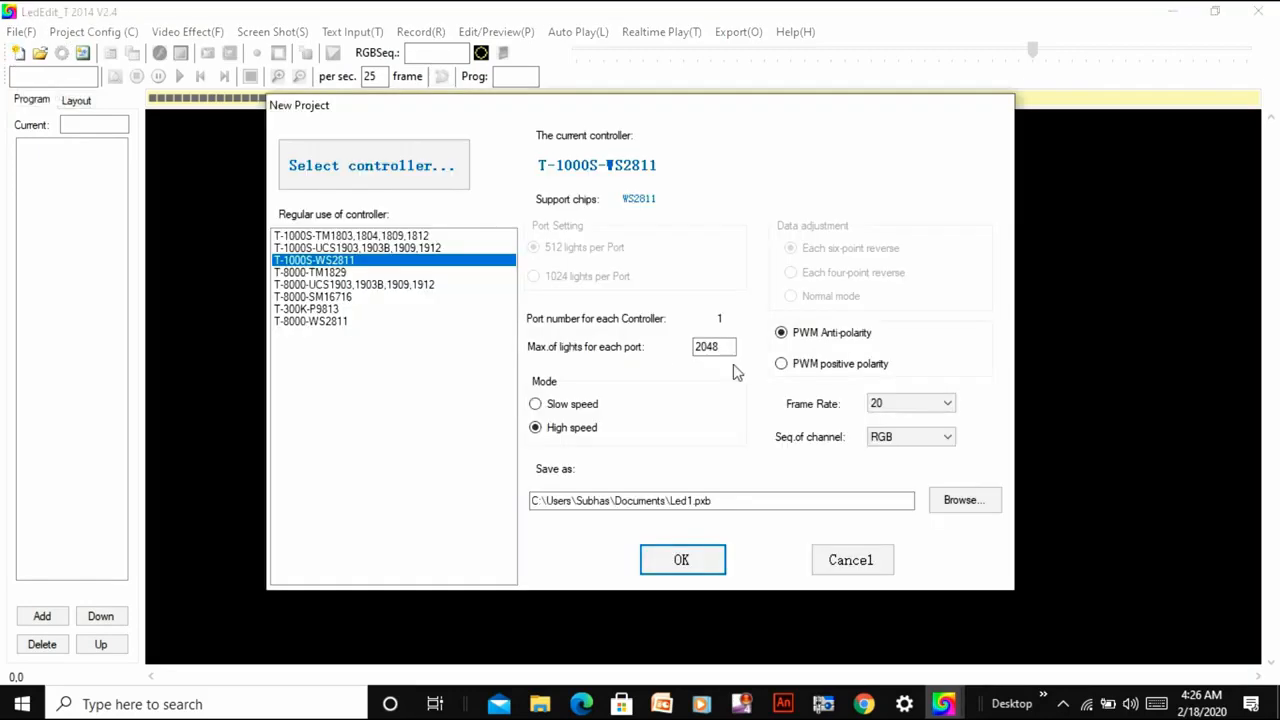
pyautogui.click(935, 406)
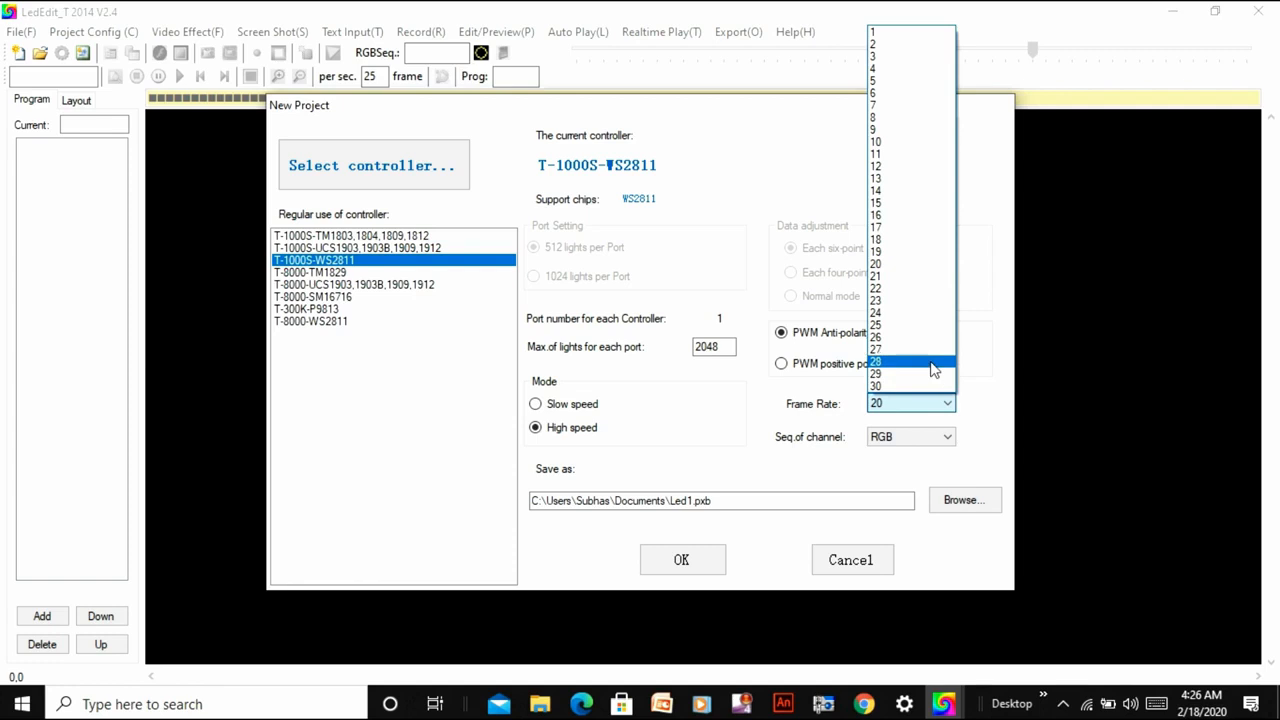
pyautogui.click(930, 362)
pyautogui.click(707, 560)
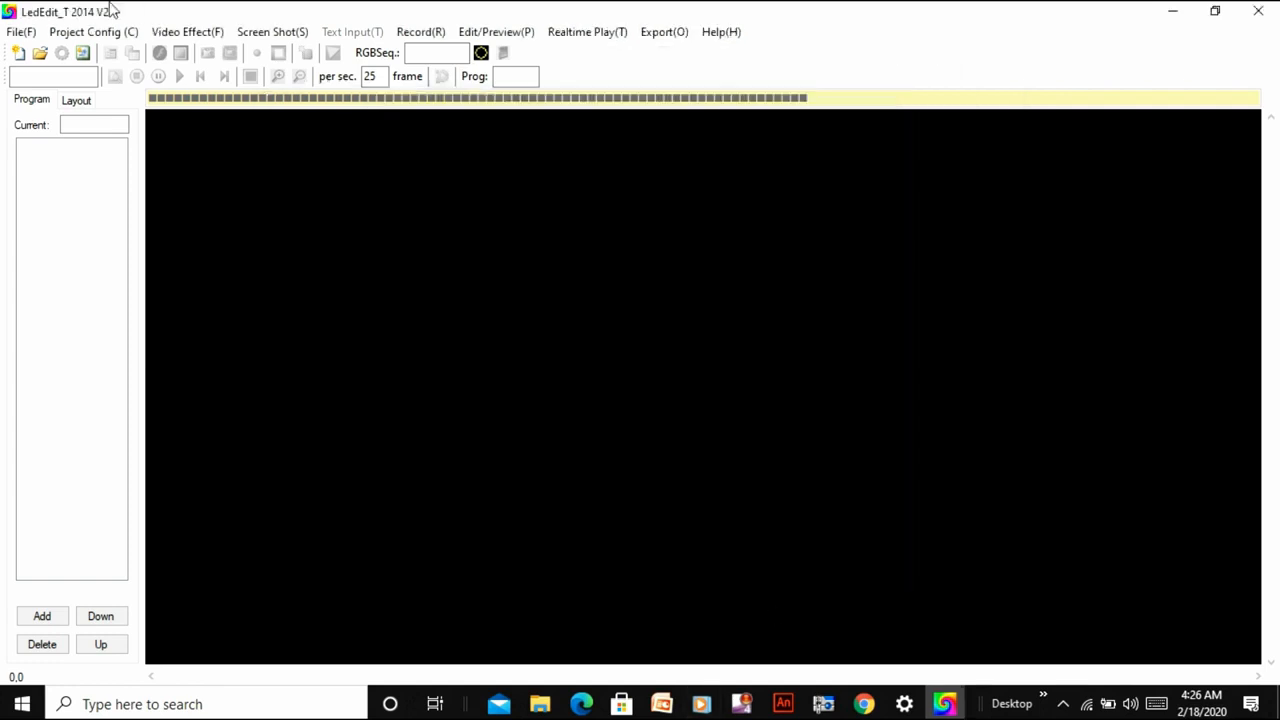
# Open the light layout configuration and set it to 40 horizontal pixels and 50 vertical pixels.
pyautogui.click(64, 54)
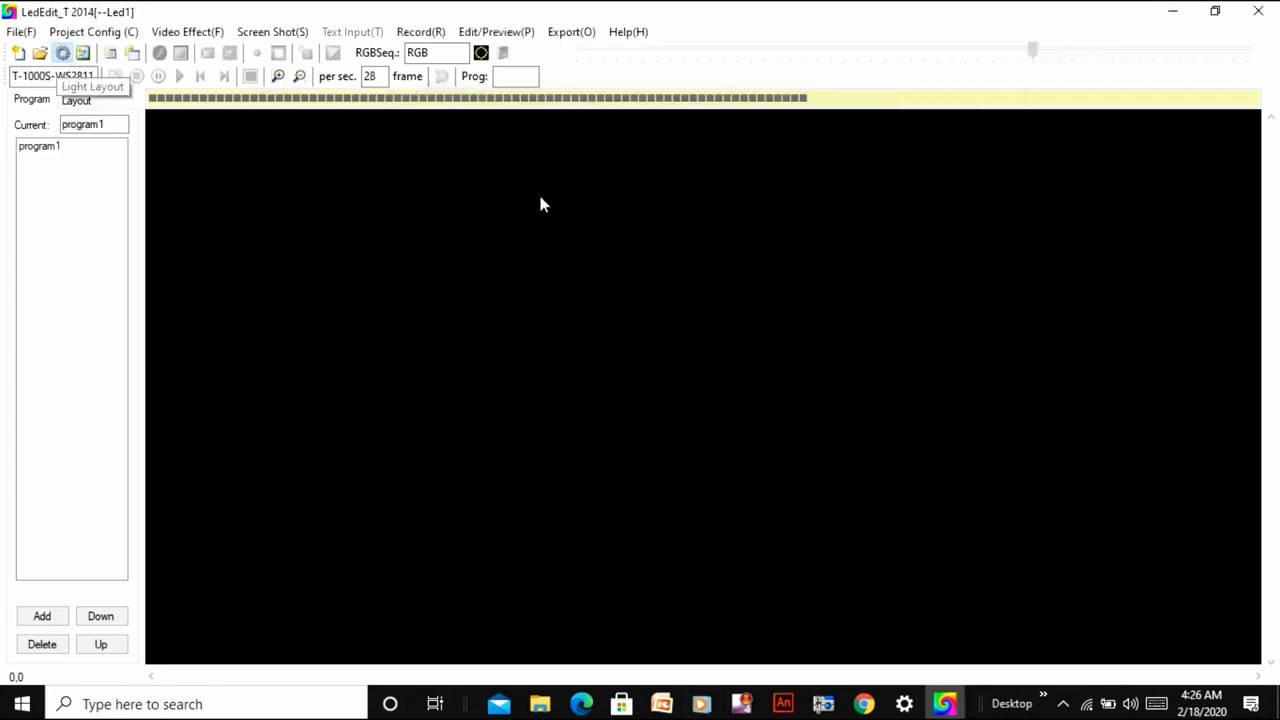
pyautogui.click(483, 199)
pyautogui.write('4')
pyautogui.press('BackSpace')
pyautogui.press('BackSpace')
pyautogui.press('BackSpace')
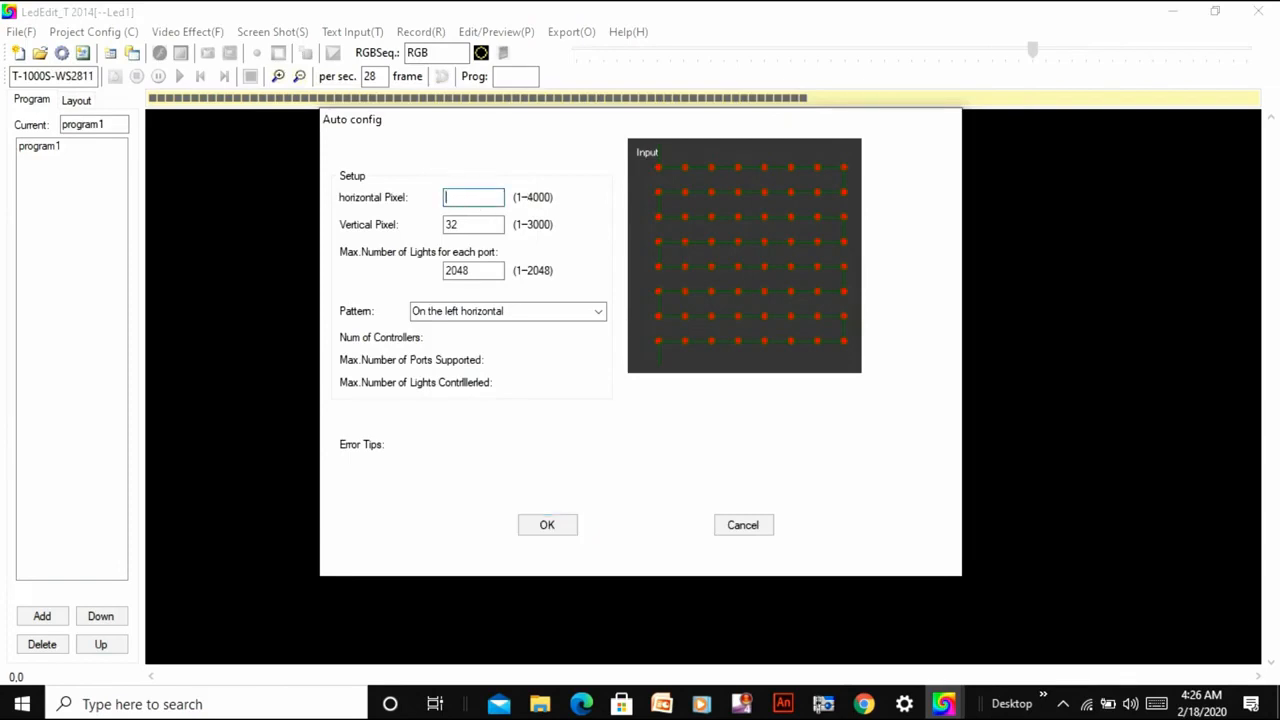
pyautogui.write('5')
pyautogui.press('BackSpace')
pyautogui.write('40')
pyautogui.click(483, 224)
pyautogui.press('BackSpace')
pyautogui.press('BackSpace')
pyautogui.write('50')
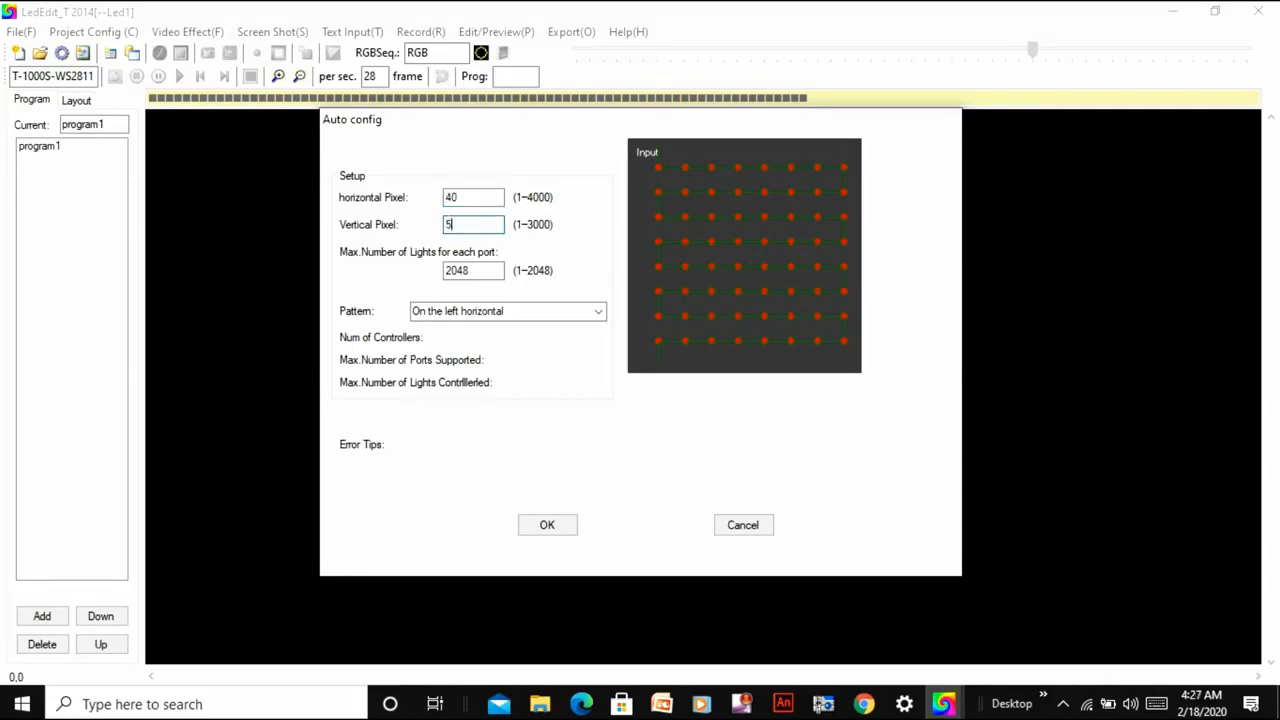
# Set the layout pattern to Under the right vertical and apply the LED configuration.
pyautogui.click(600, 314)
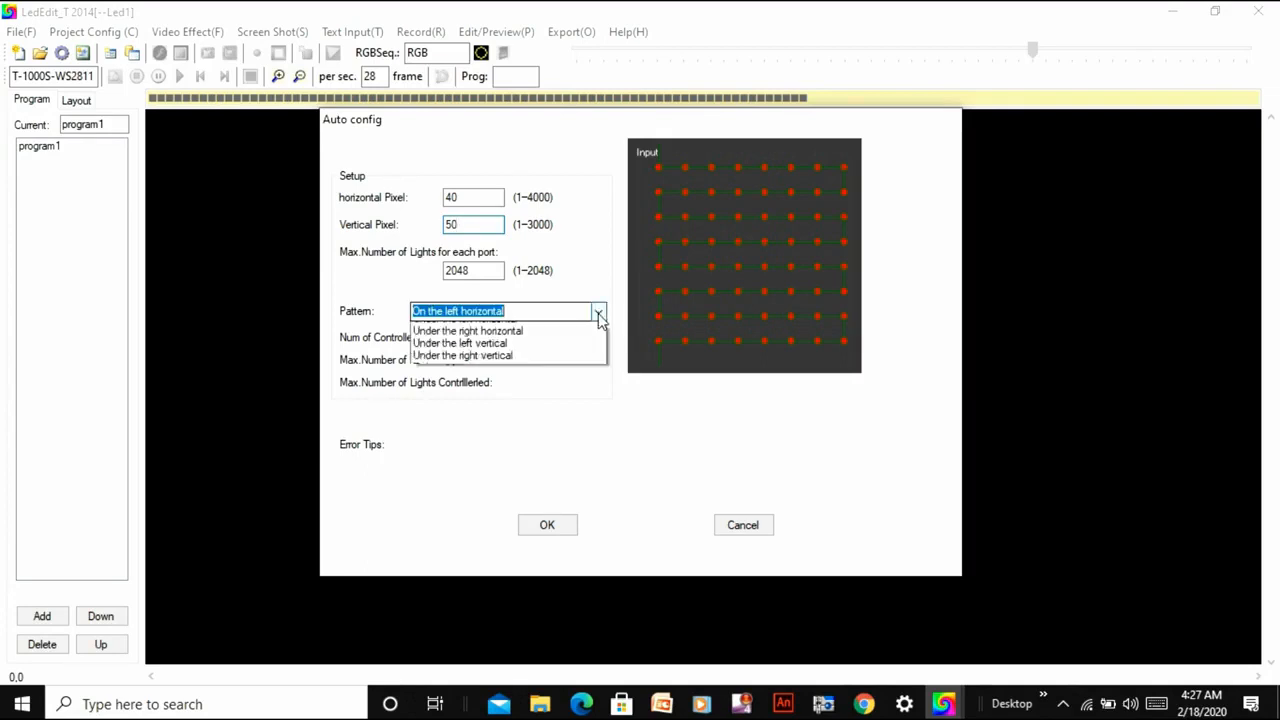
pyautogui.click(591, 357)
pyautogui.click(547, 525)
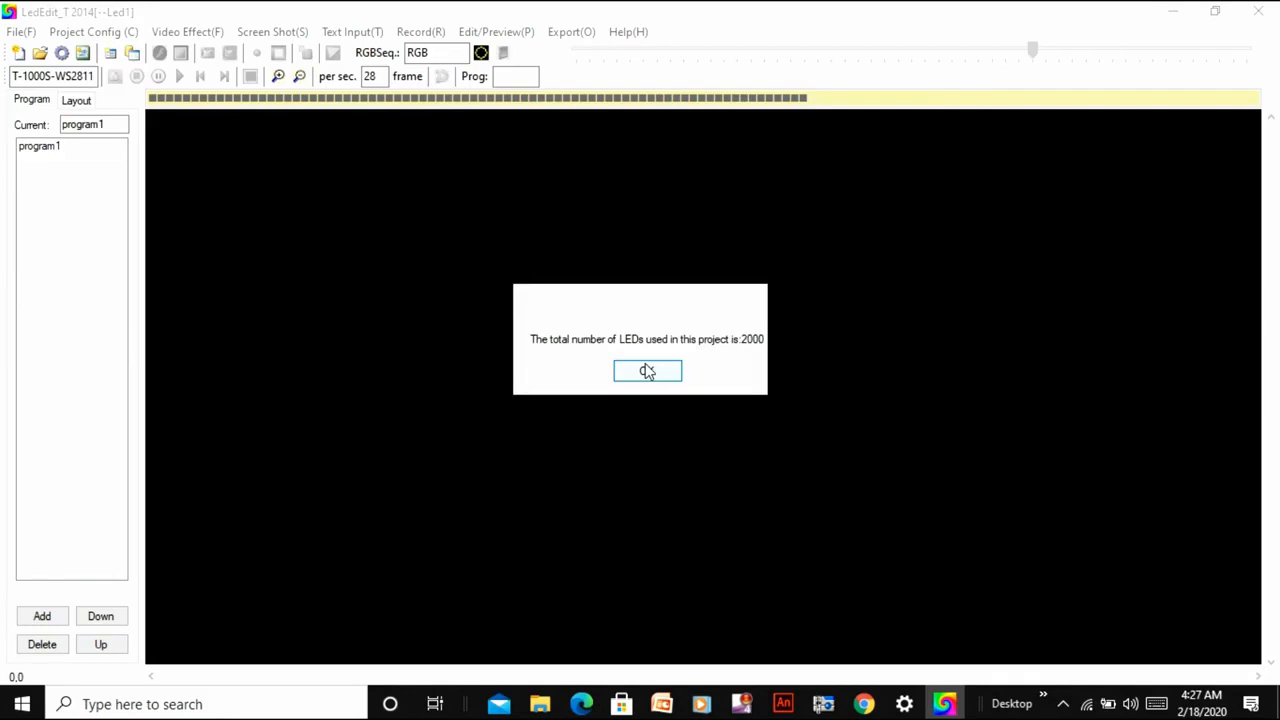
pyautogui.click(646, 371)
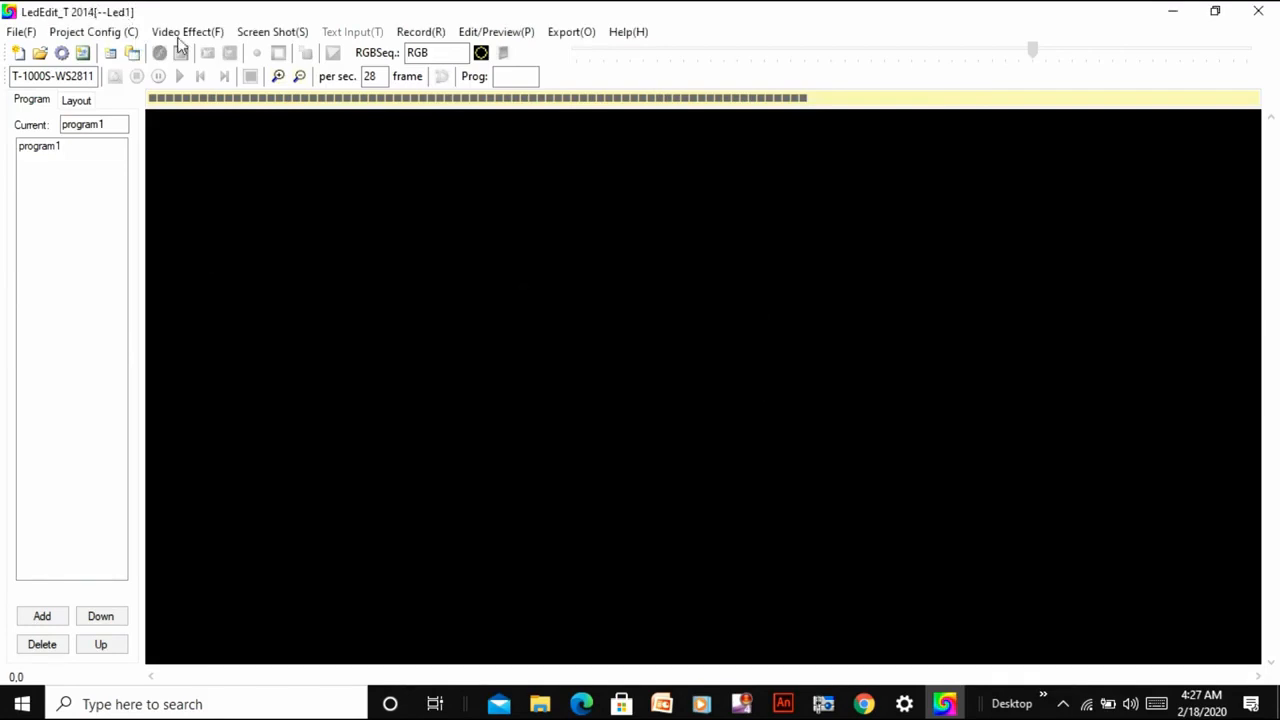
# Load an swf effect from the Proliferation folder inside Effect_en and record a stretch of it into program1.
pyautogui.click(182, 33)
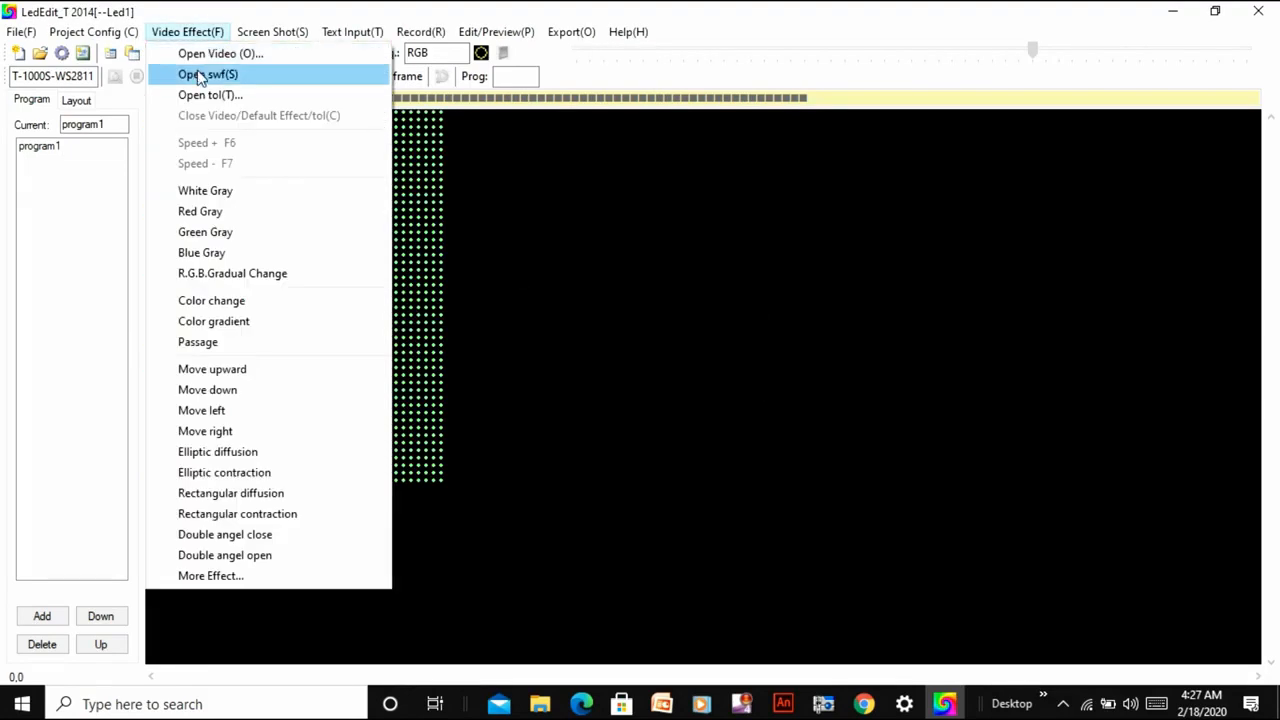
pyautogui.click(199, 75)
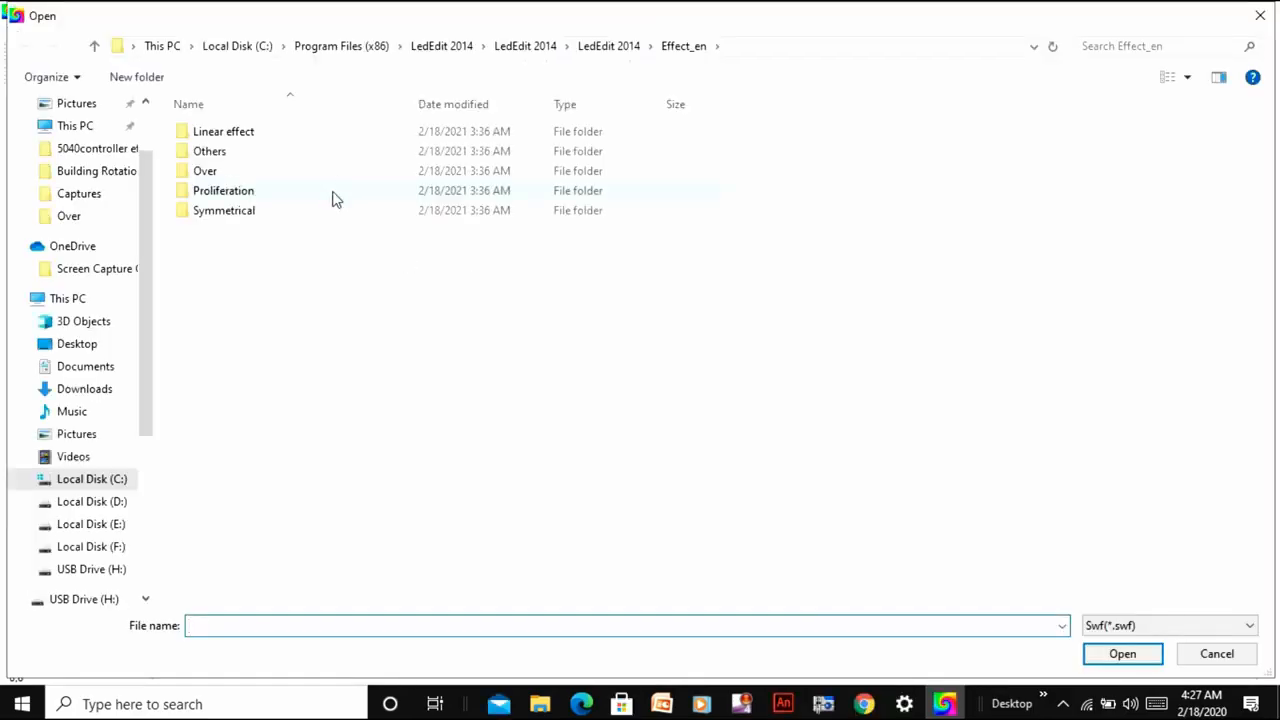
pyautogui.doubleClick(335, 198)
pyautogui.doubleClick(335, 172)
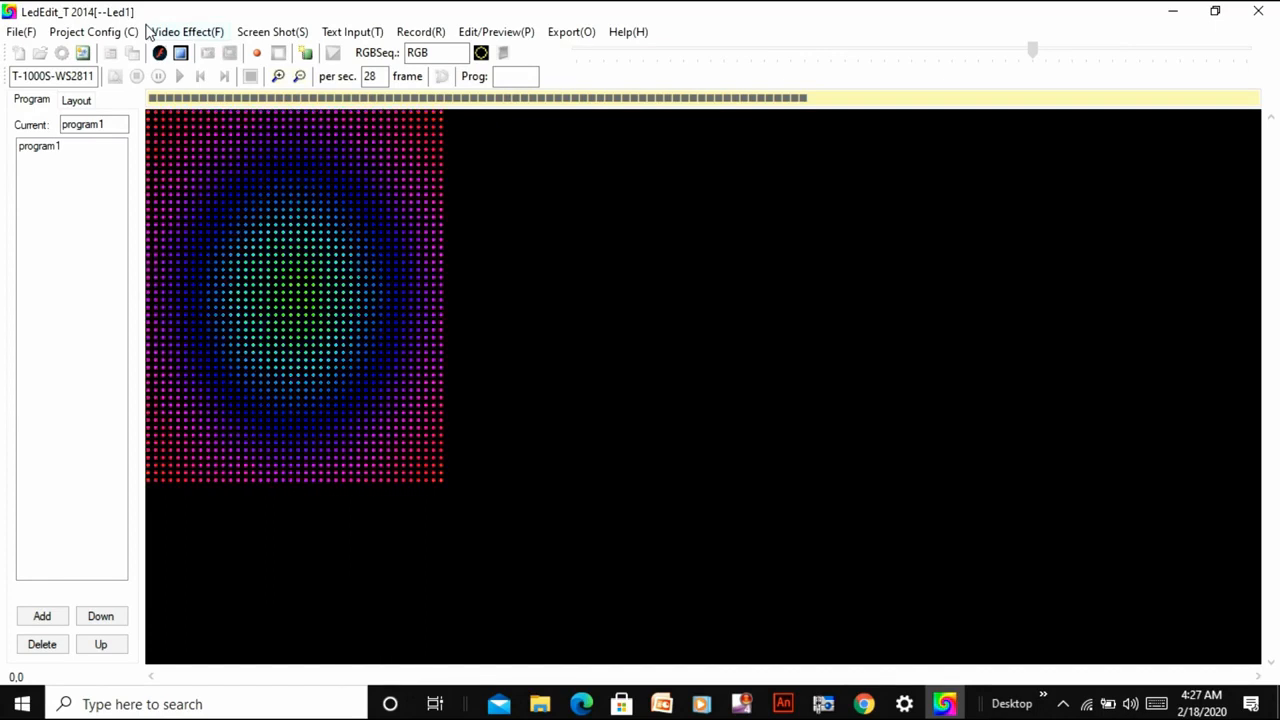
pyautogui.click(256, 54)
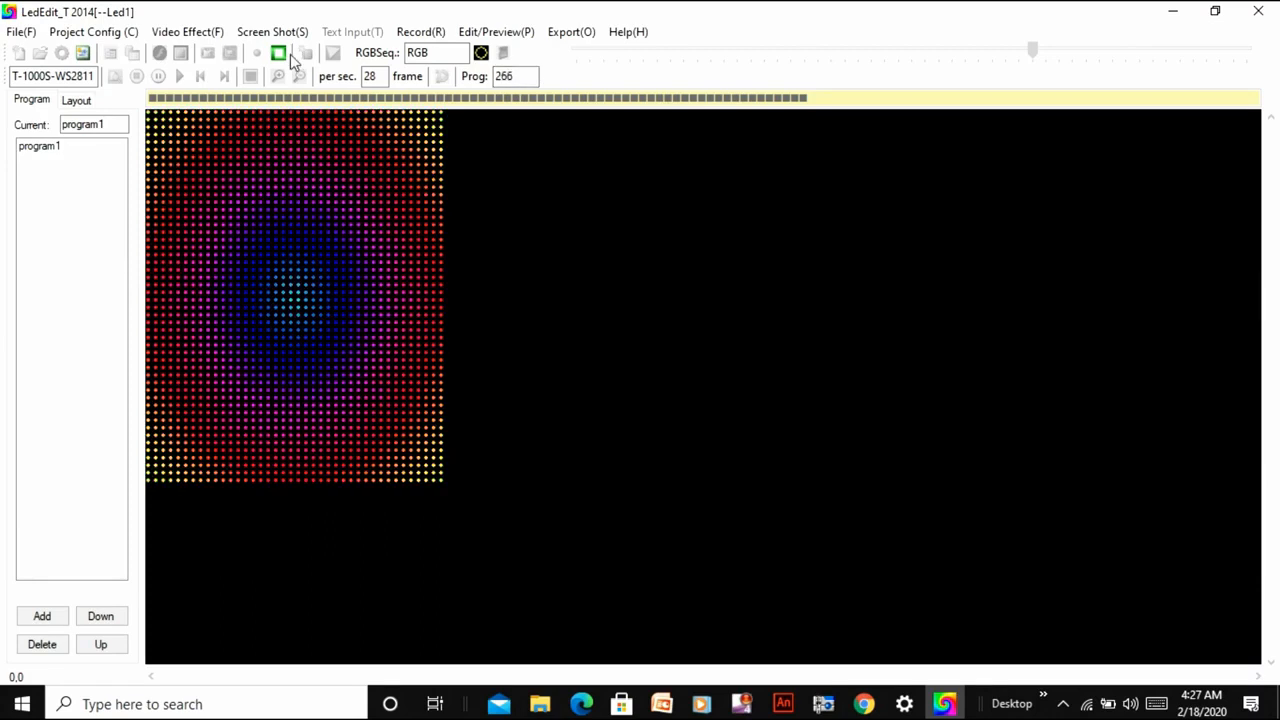
pyautogui.click(282, 55)
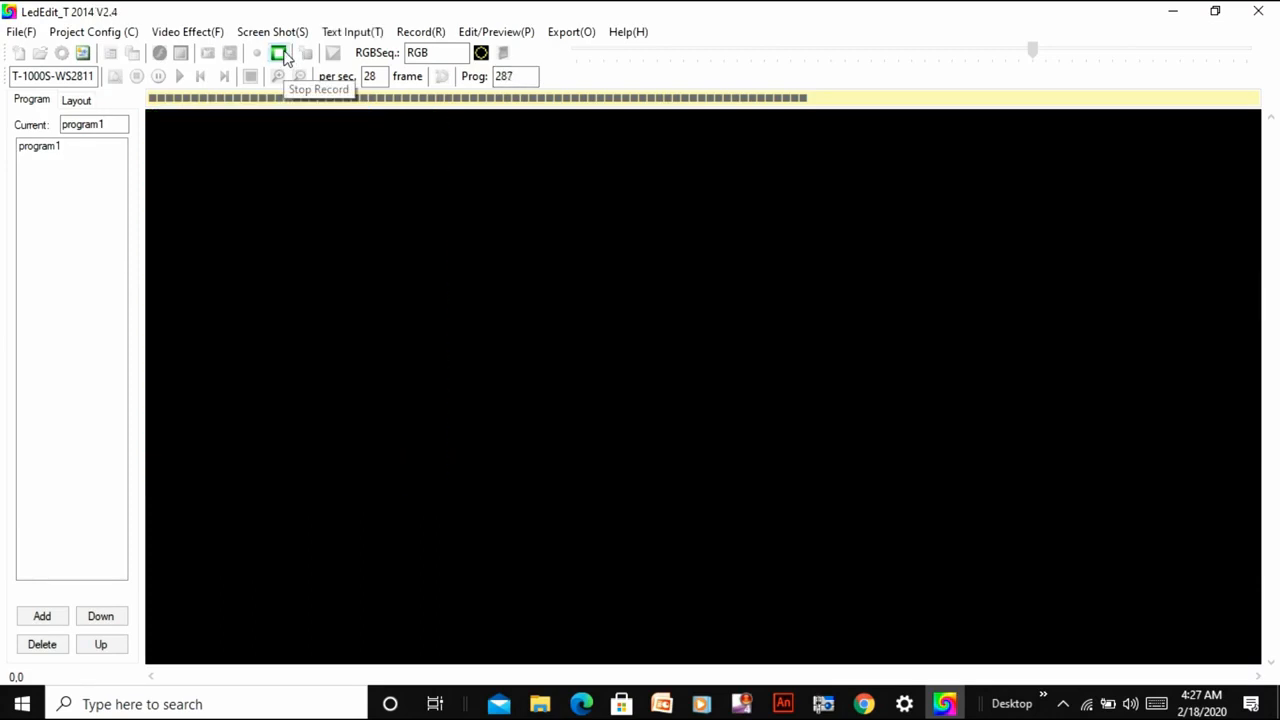
# Load 6.tol from the 5040controller effect folder inside neon on Local Disk (F:) and record a stretch of it into program1.
pyautogui.click(168, 32)
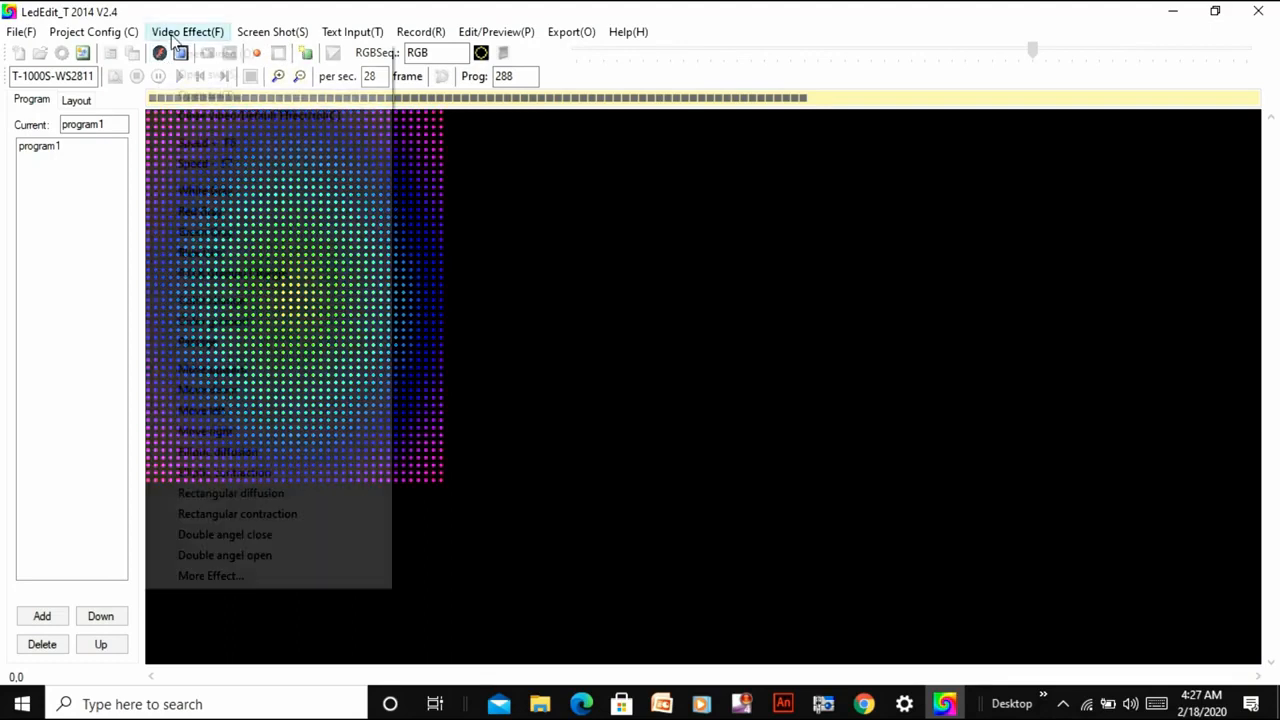
pyautogui.click(200, 94)
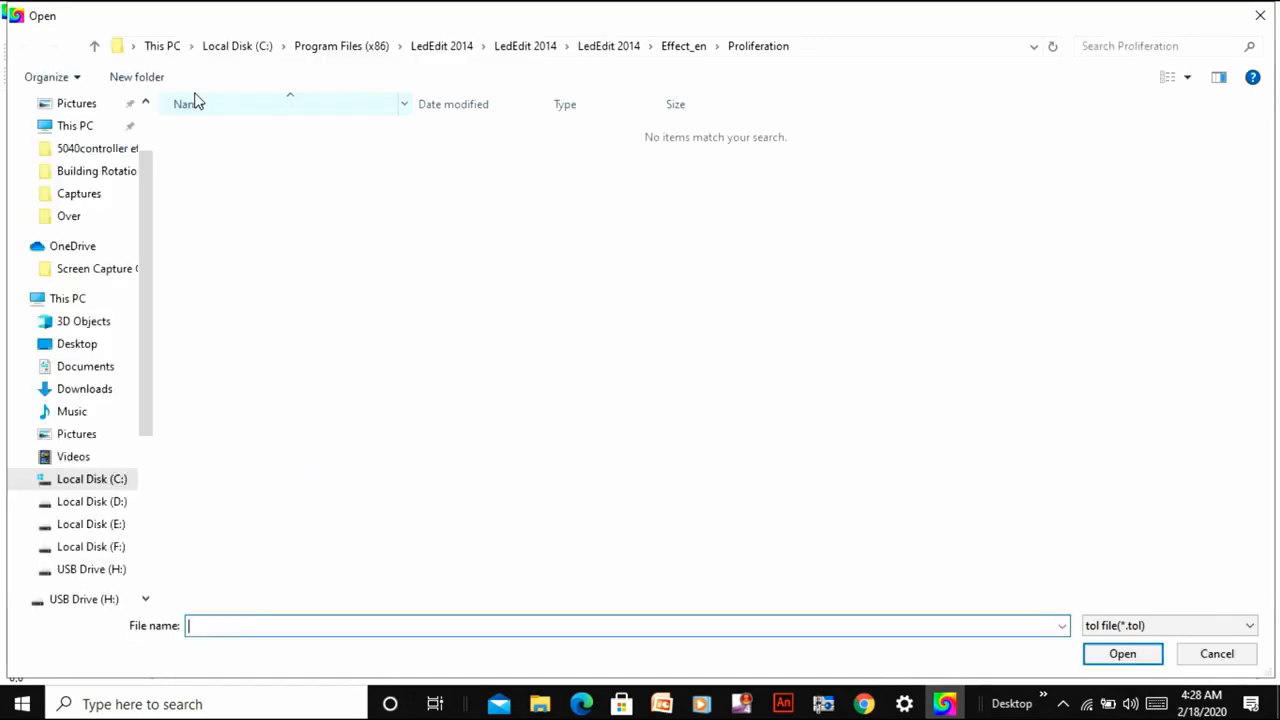
pyautogui.click(110, 572)
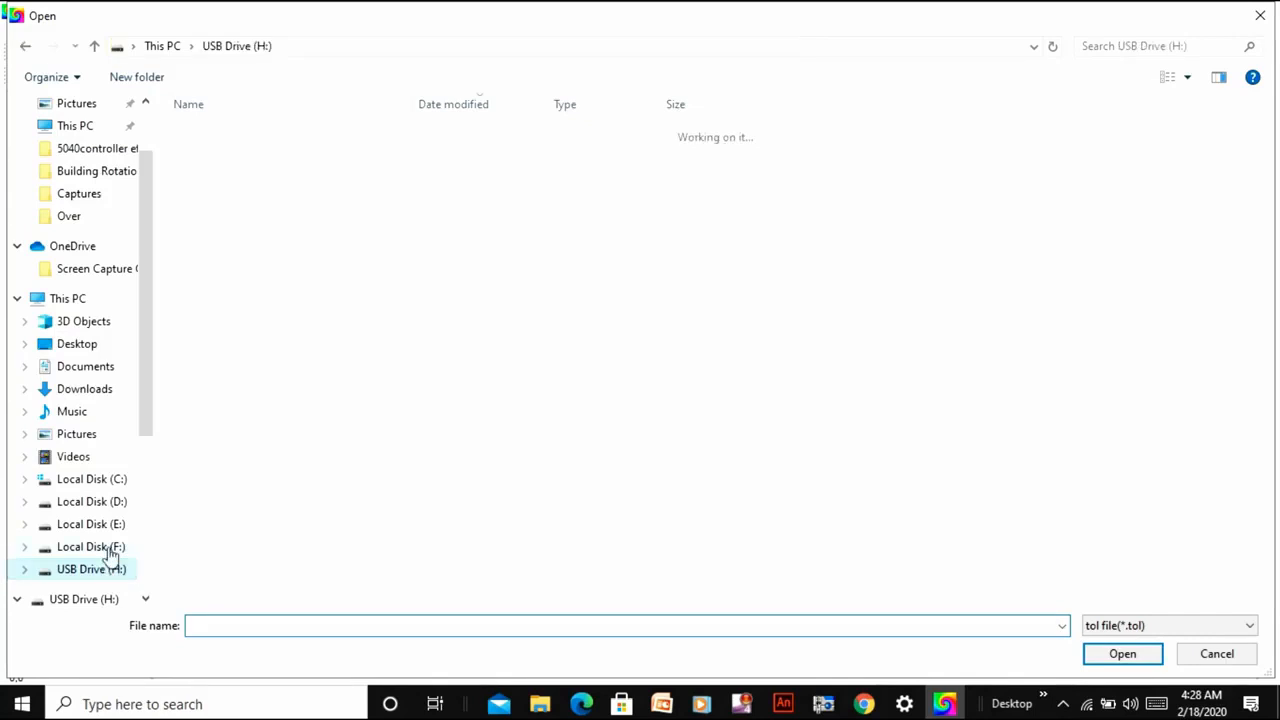
pyautogui.click(110, 555)
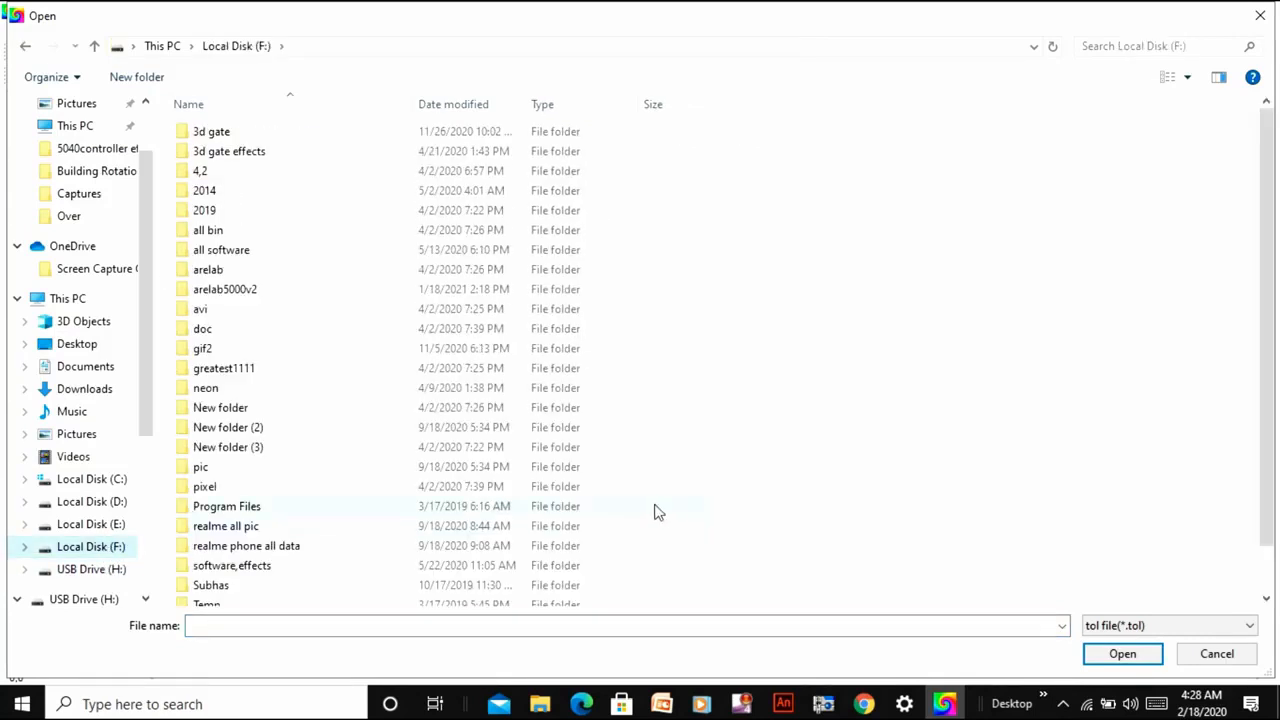
pyautogui.click(289, 392)
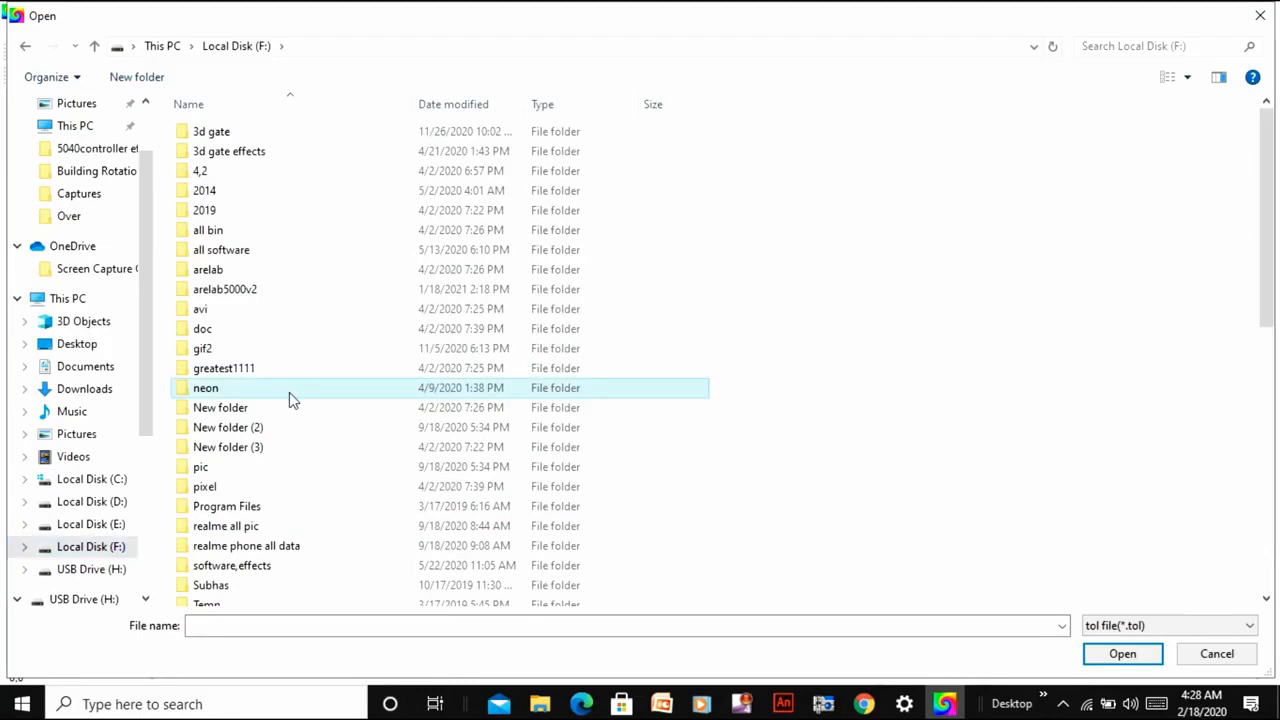
pyautogui.doubleClick(289, 392)
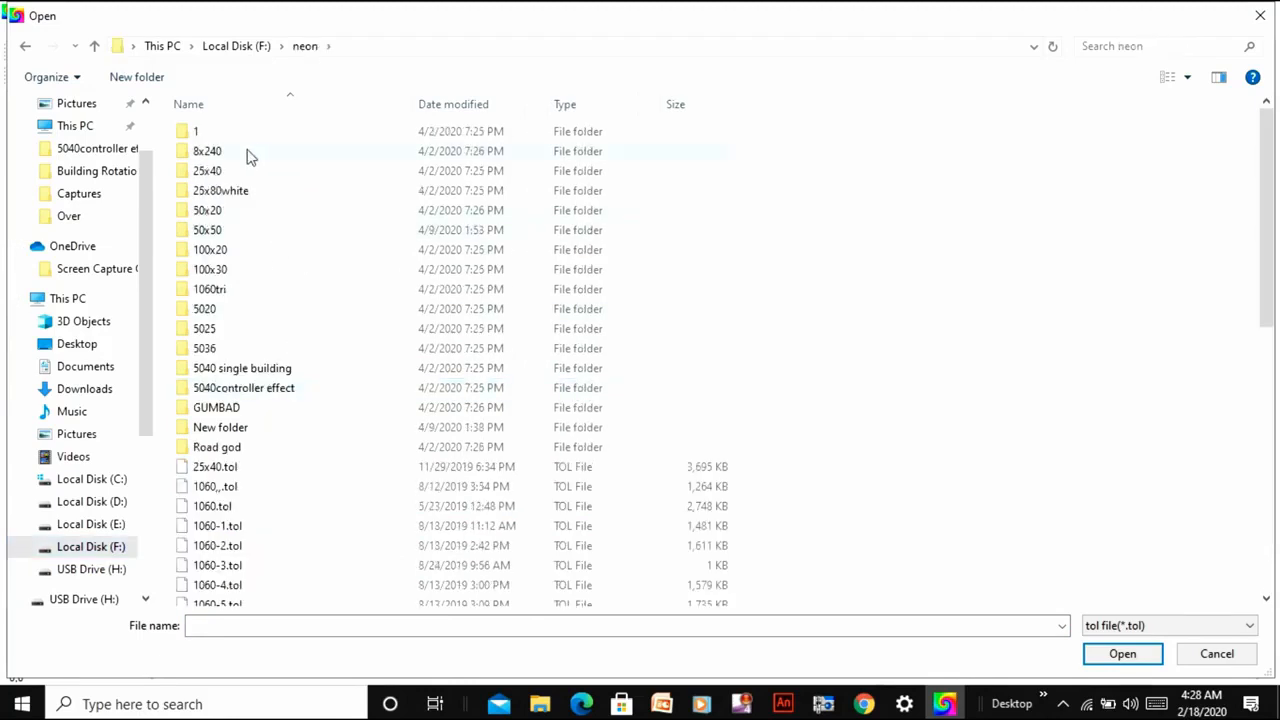
pyautogui.doubleClick(239, 393)
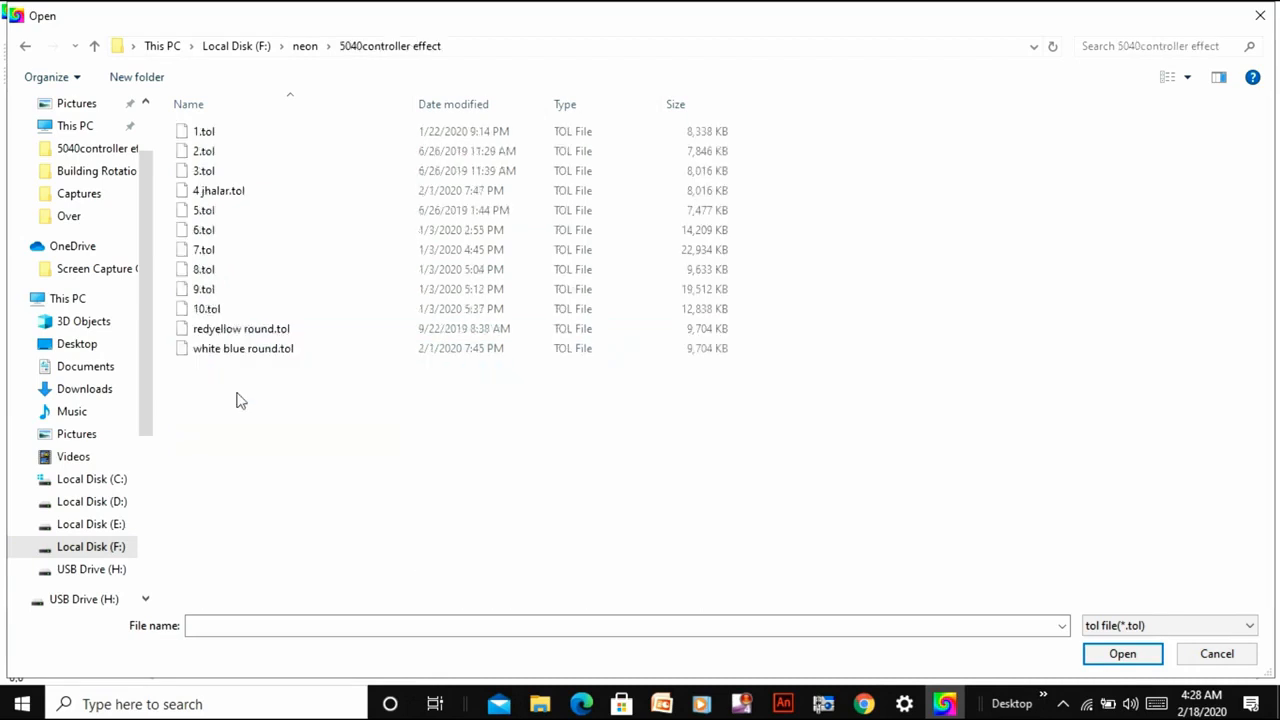
pyautogui.doubleClick(310, 236)
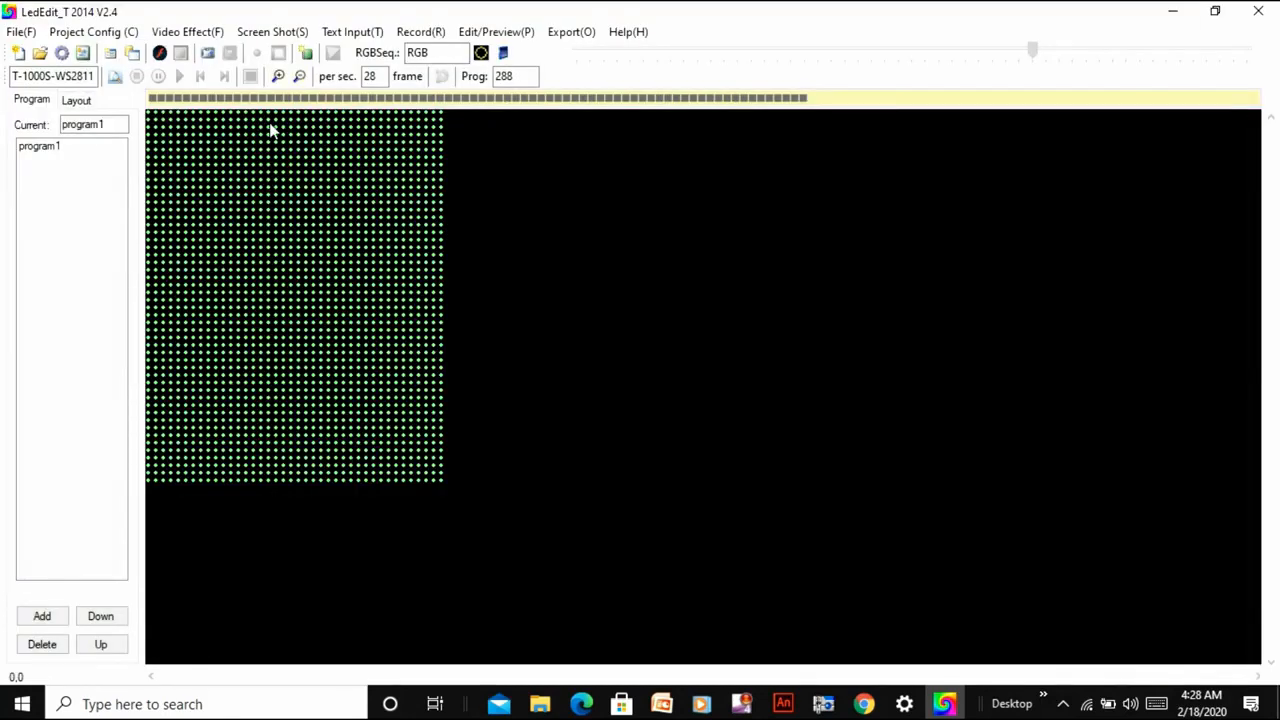
pyautogui.click(250, 76)
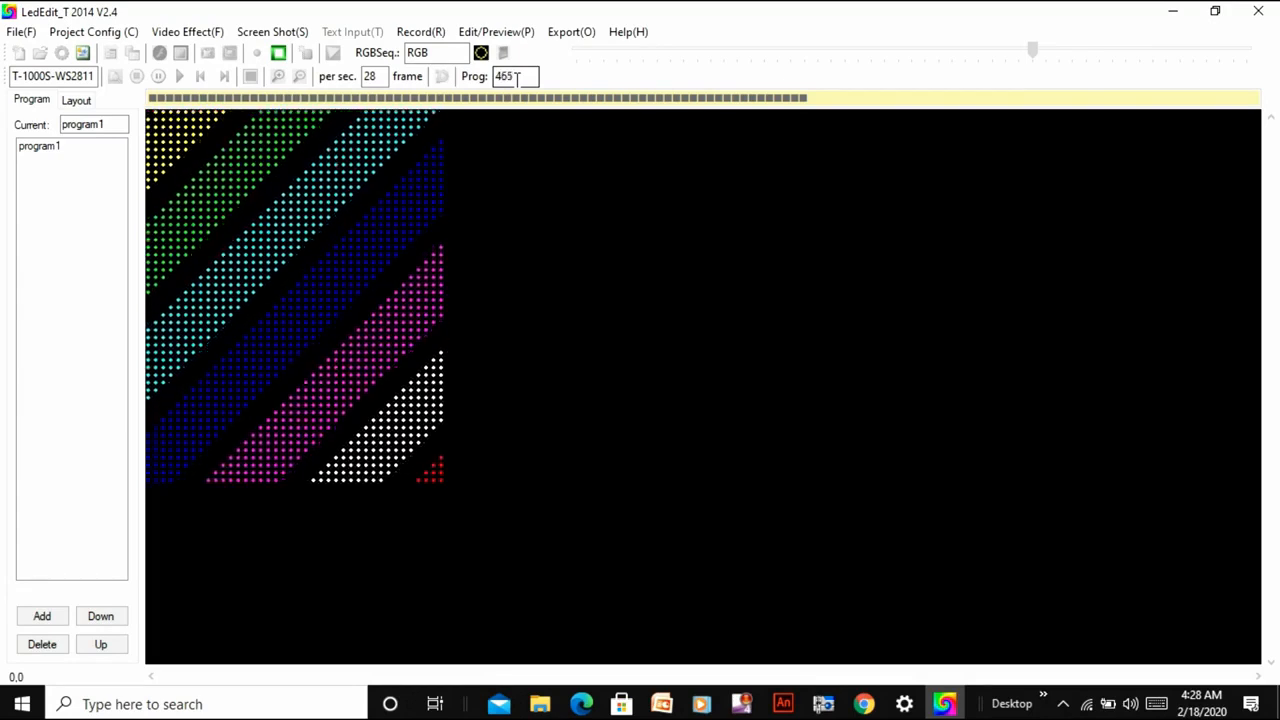
pyautogui.click(278, 53)
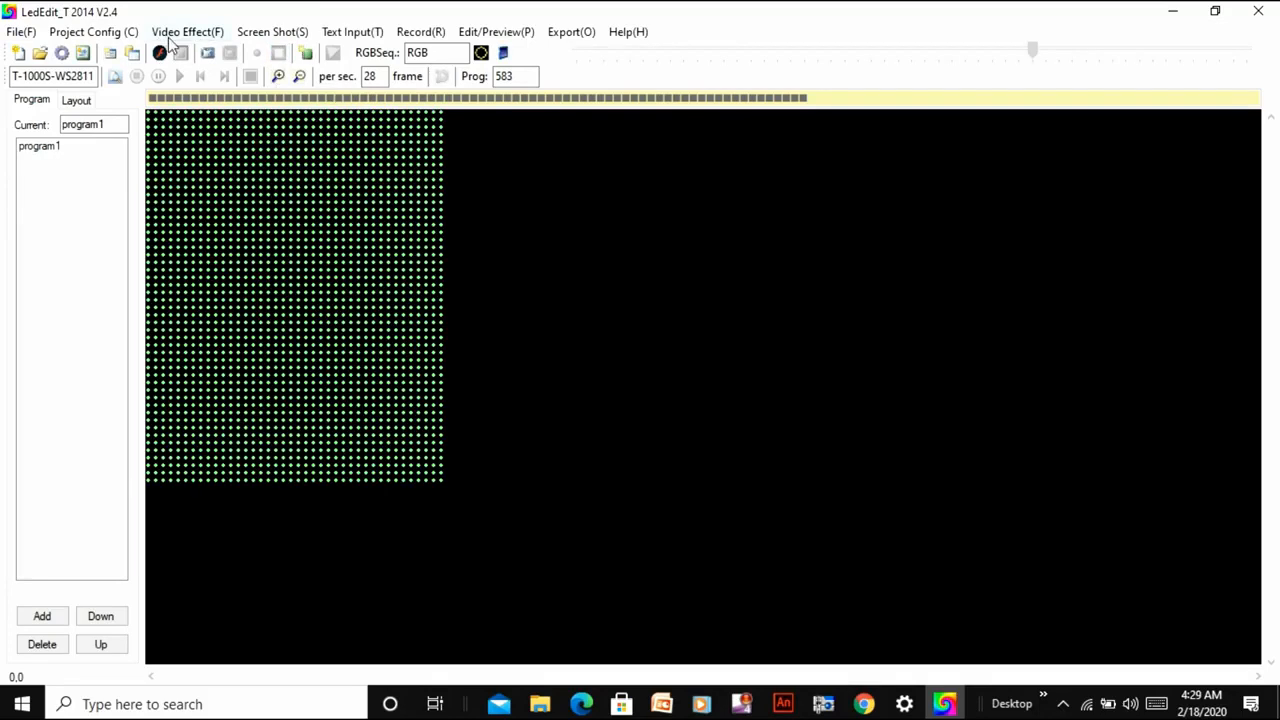
# Load 2.tol from the 5040controller effect folder and record a stretch of it into program1.
pyautogui.click(170, 34)
pyautogui.click(182, 95)
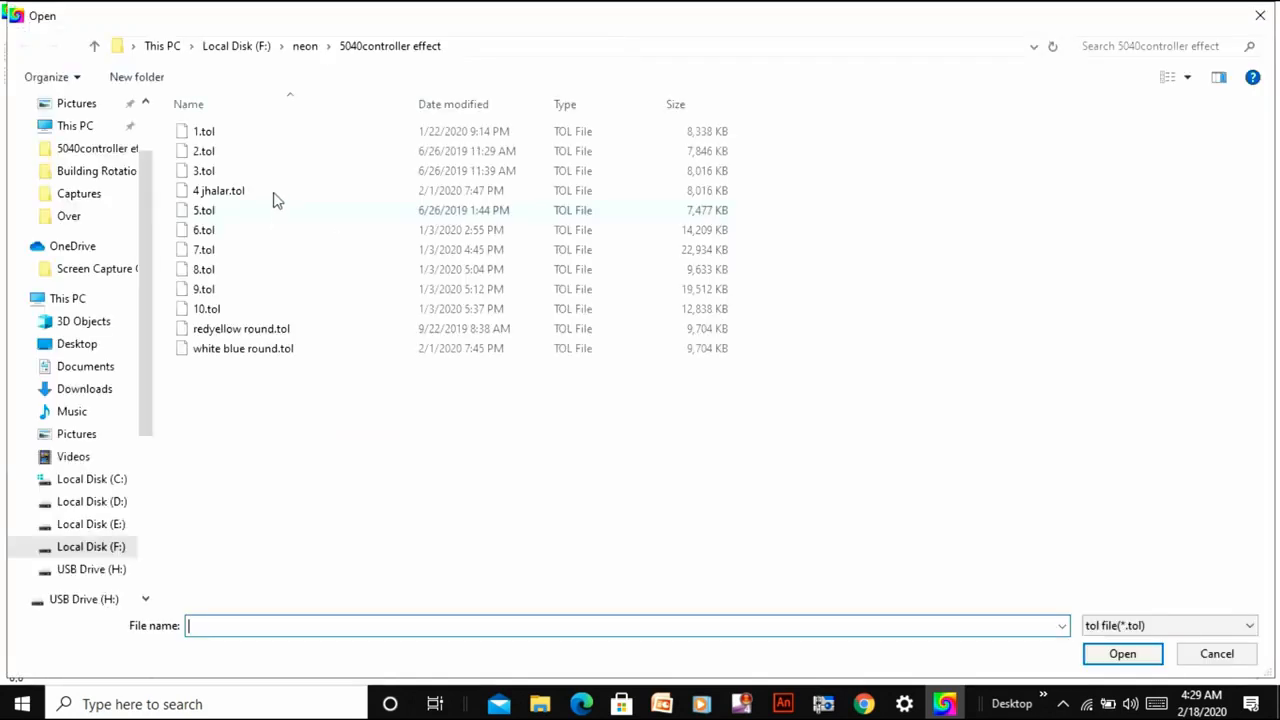
pyautogui.doubleClick(271, 150)
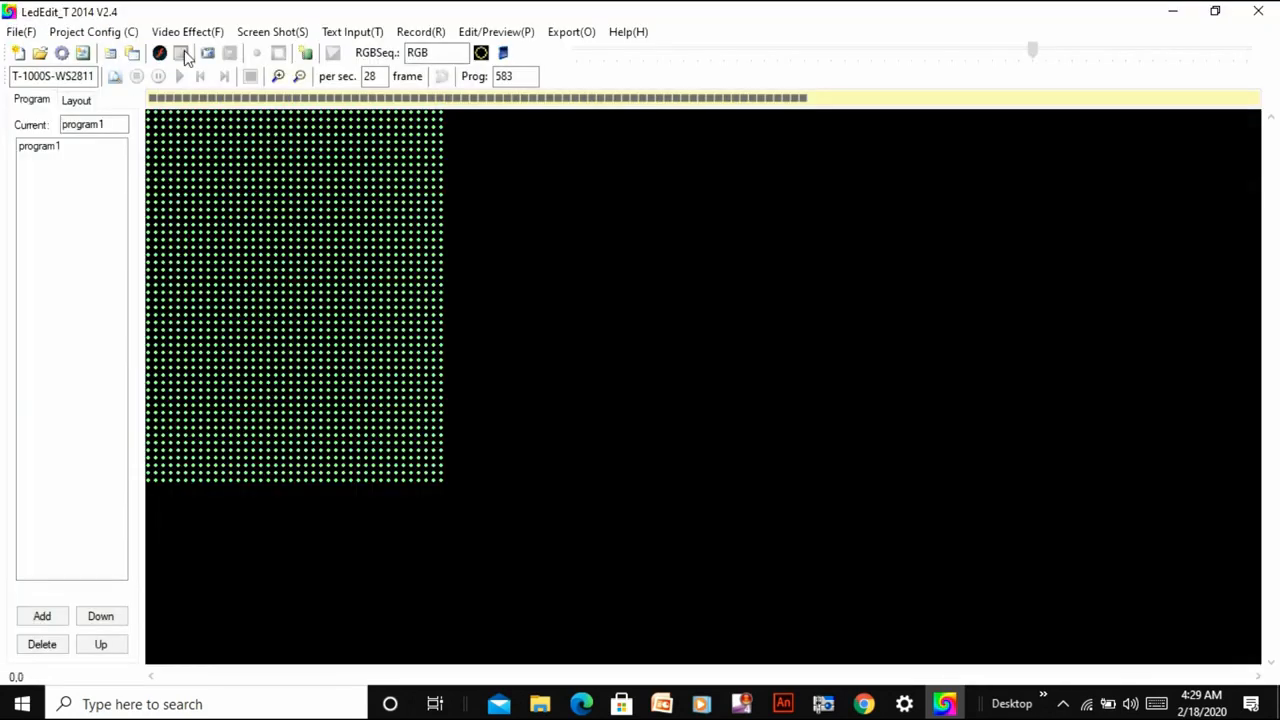
pyautogui.click(181, 52)
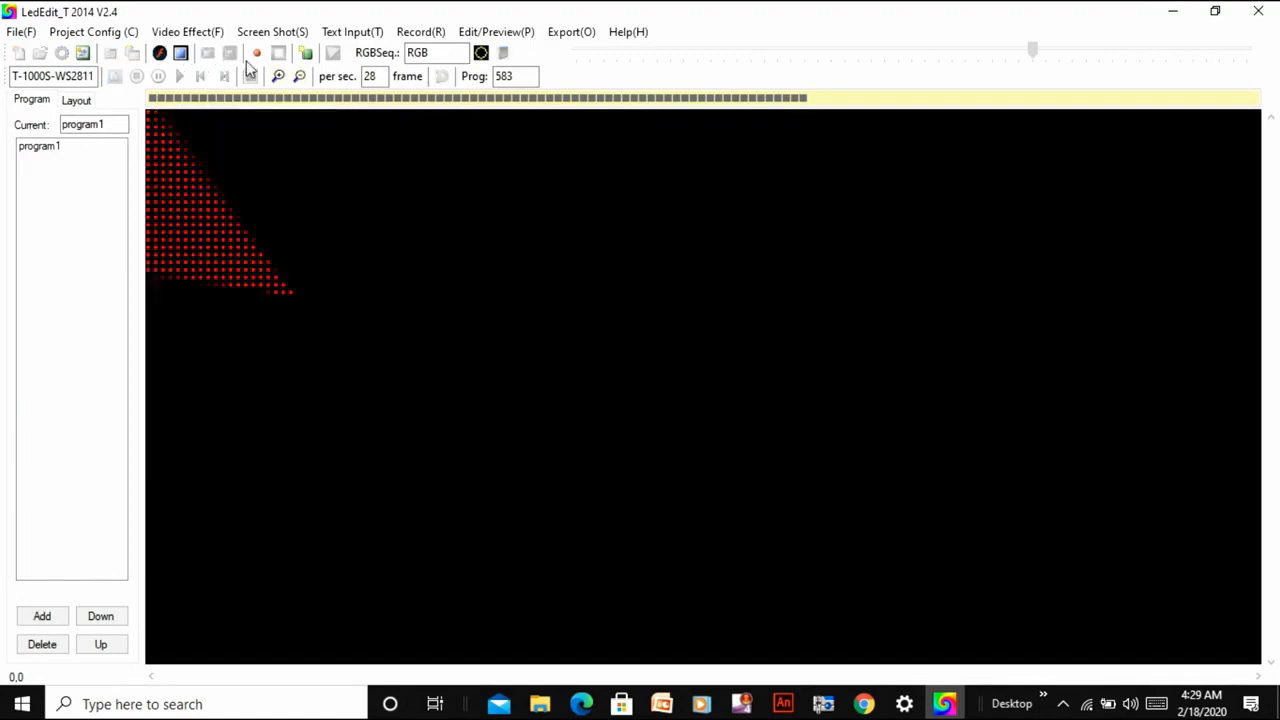
pyautogui.click(264, 58)
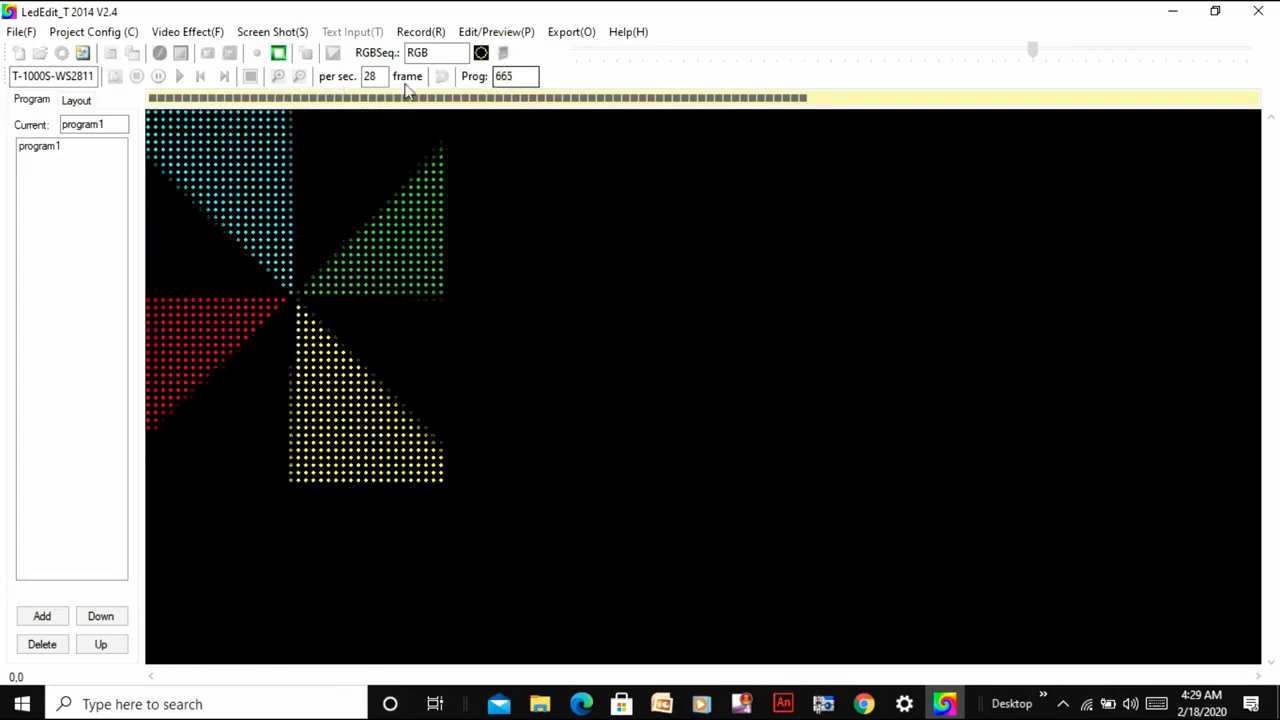
pyautogui.click(278, 55)
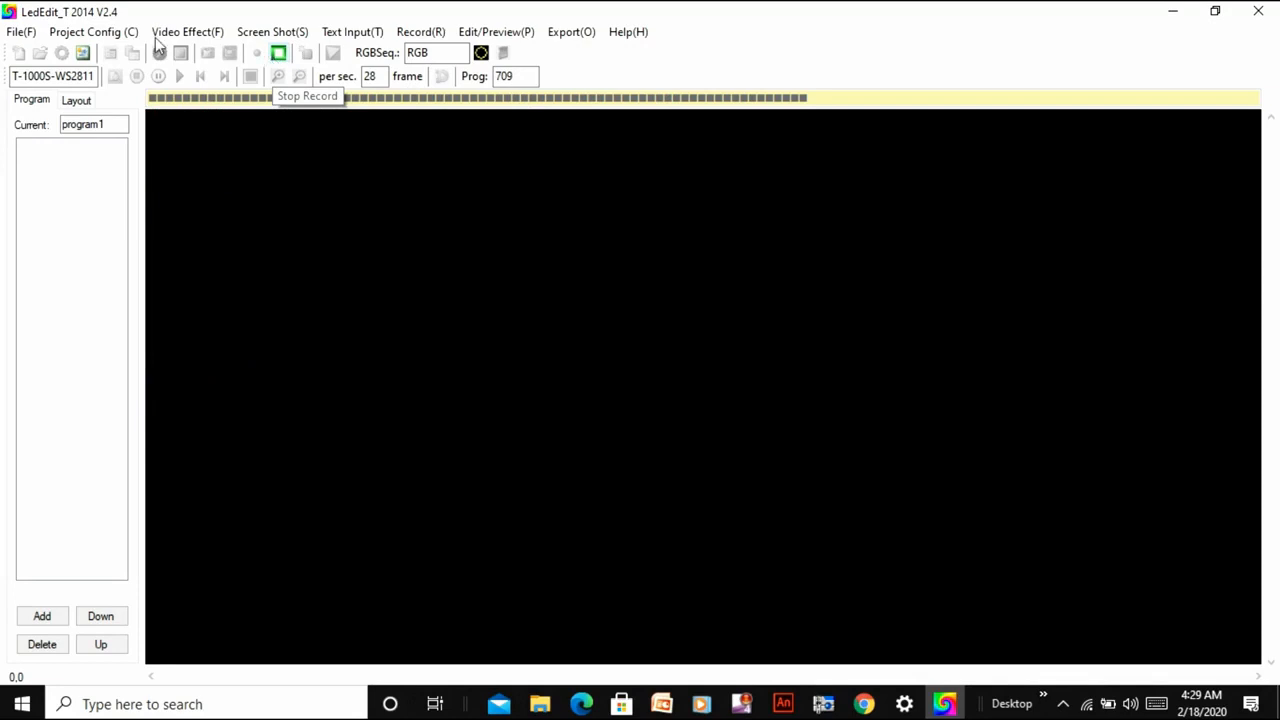
# Load Dolphin 50 x 50.swf from the download2 folder on Local Disk (E:) and record a stretch of it into program1.
pyautogui.click(157, 33)
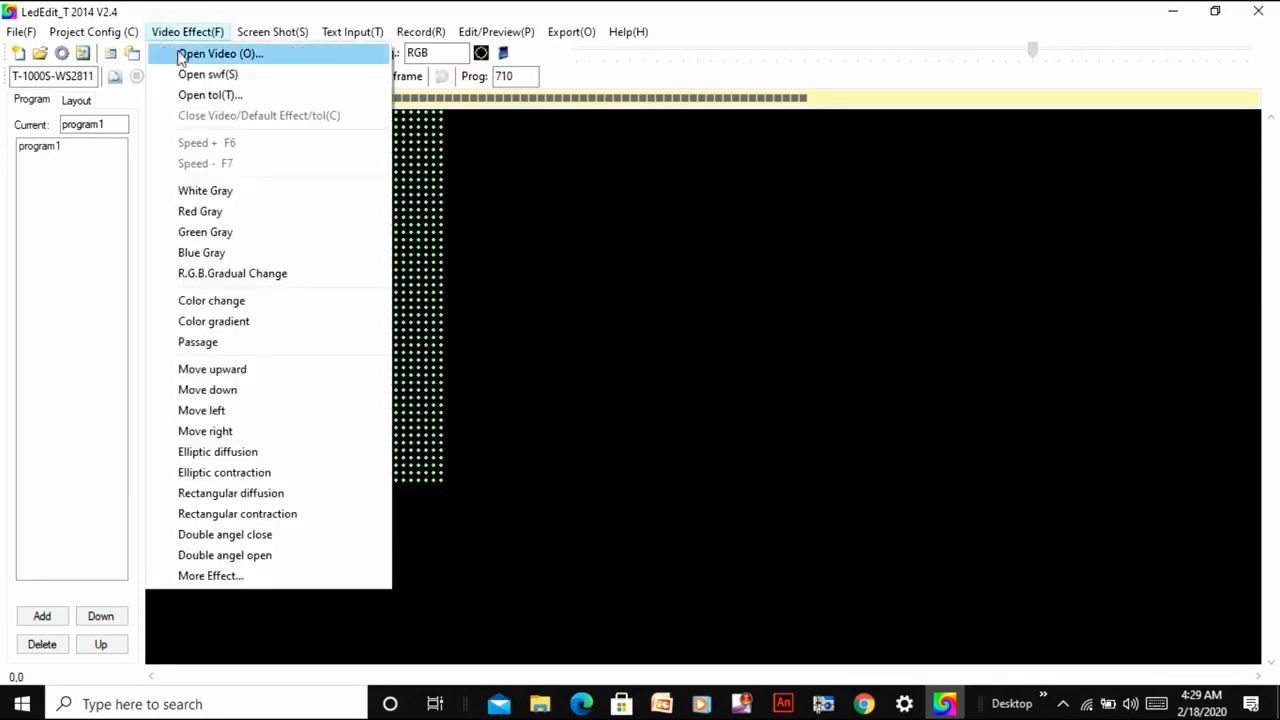
pyautogui.click(213, 75)
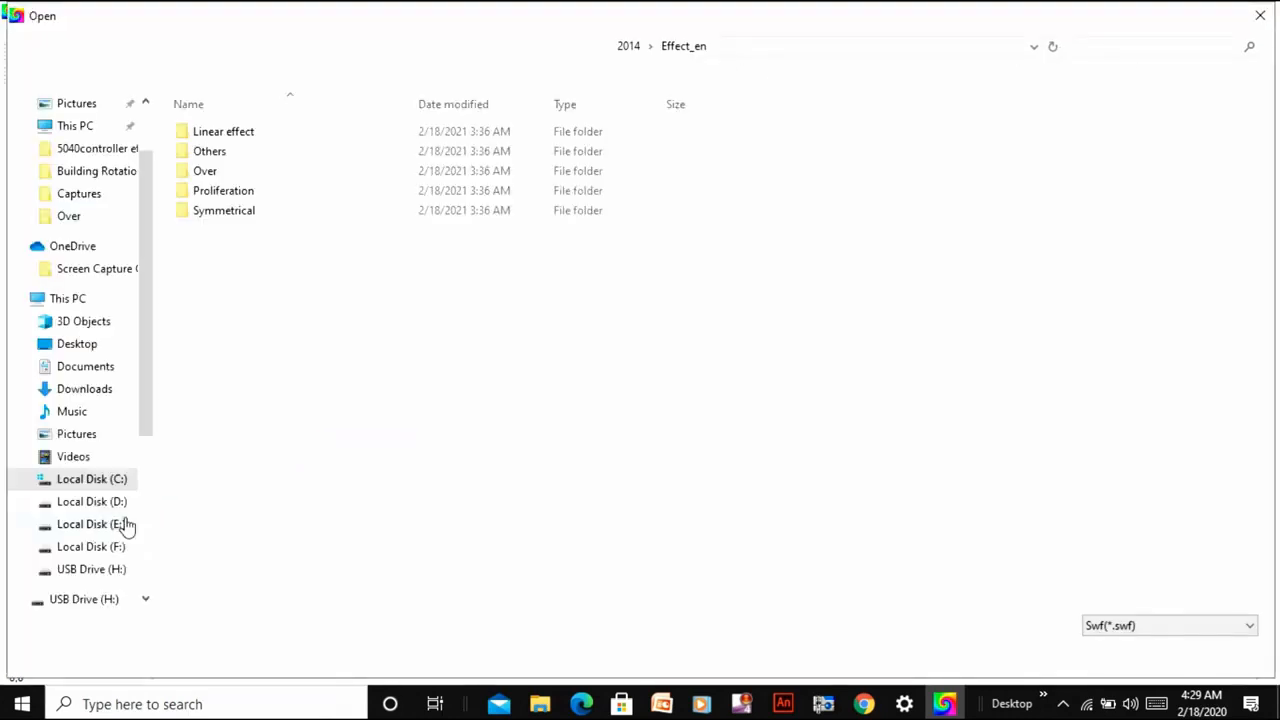
pyautogui.click(104, 553)
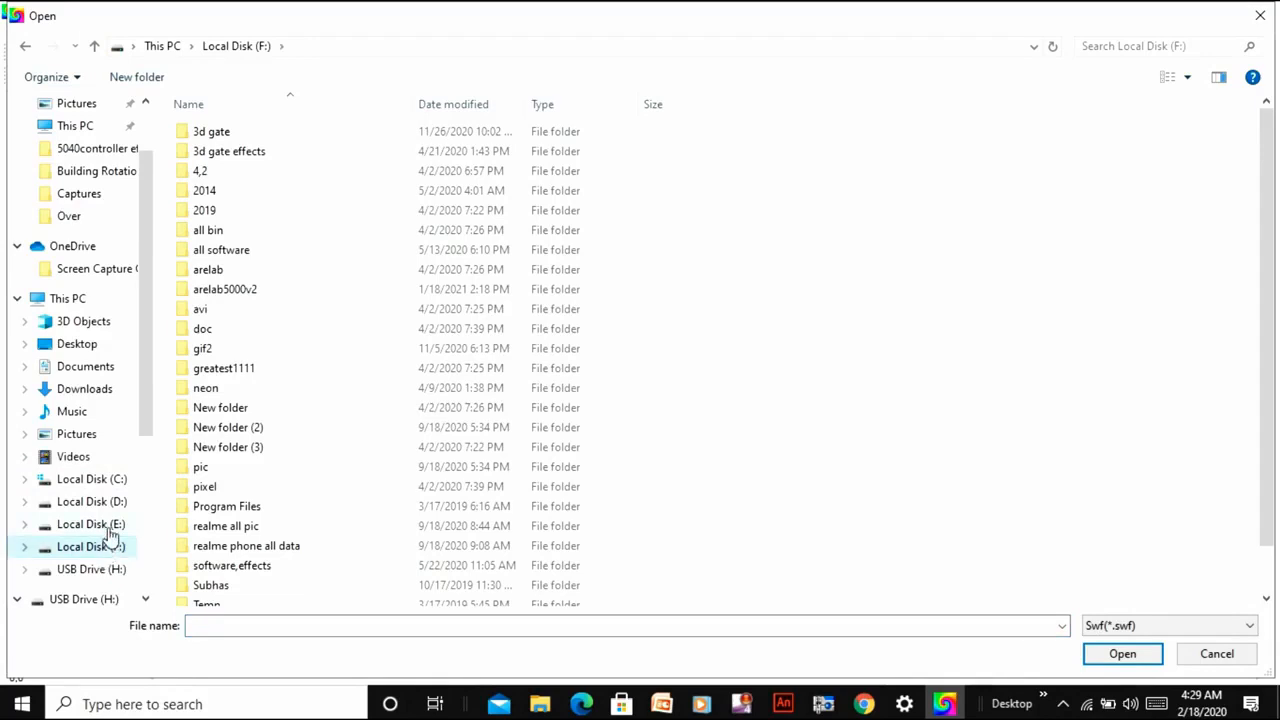
pyautogui.click(110, 532)
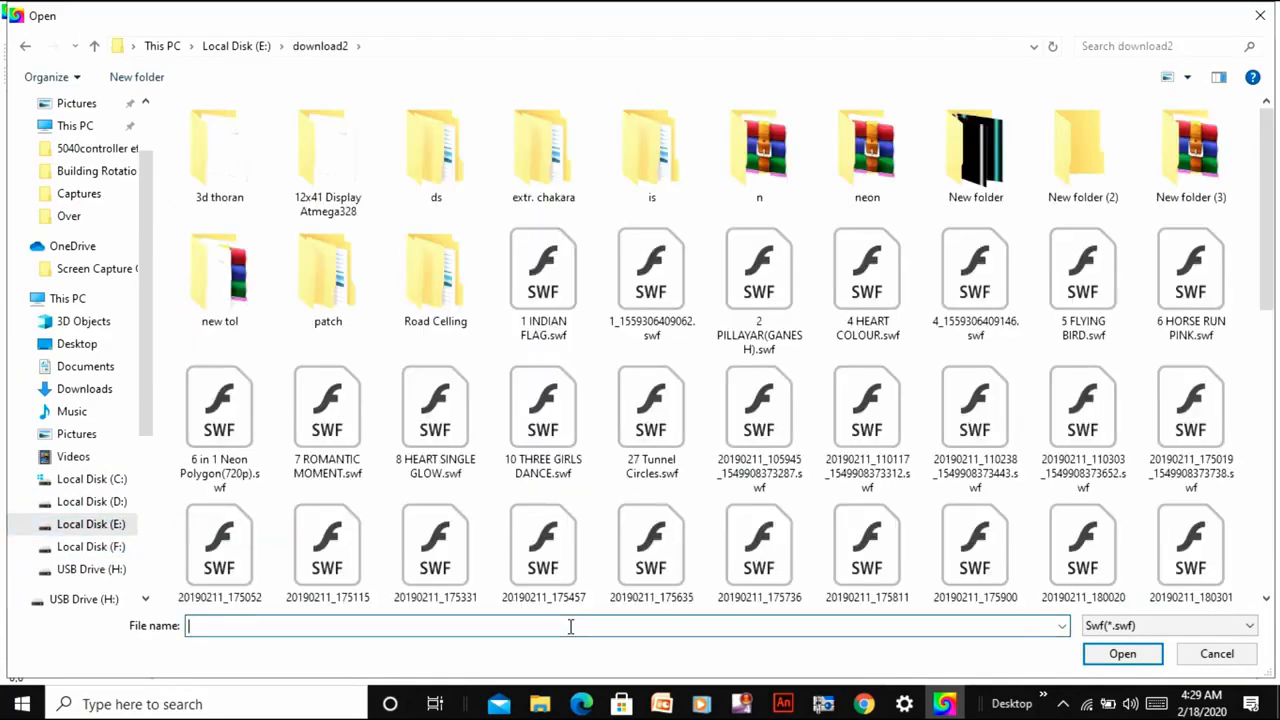
pyautogui.write('d')
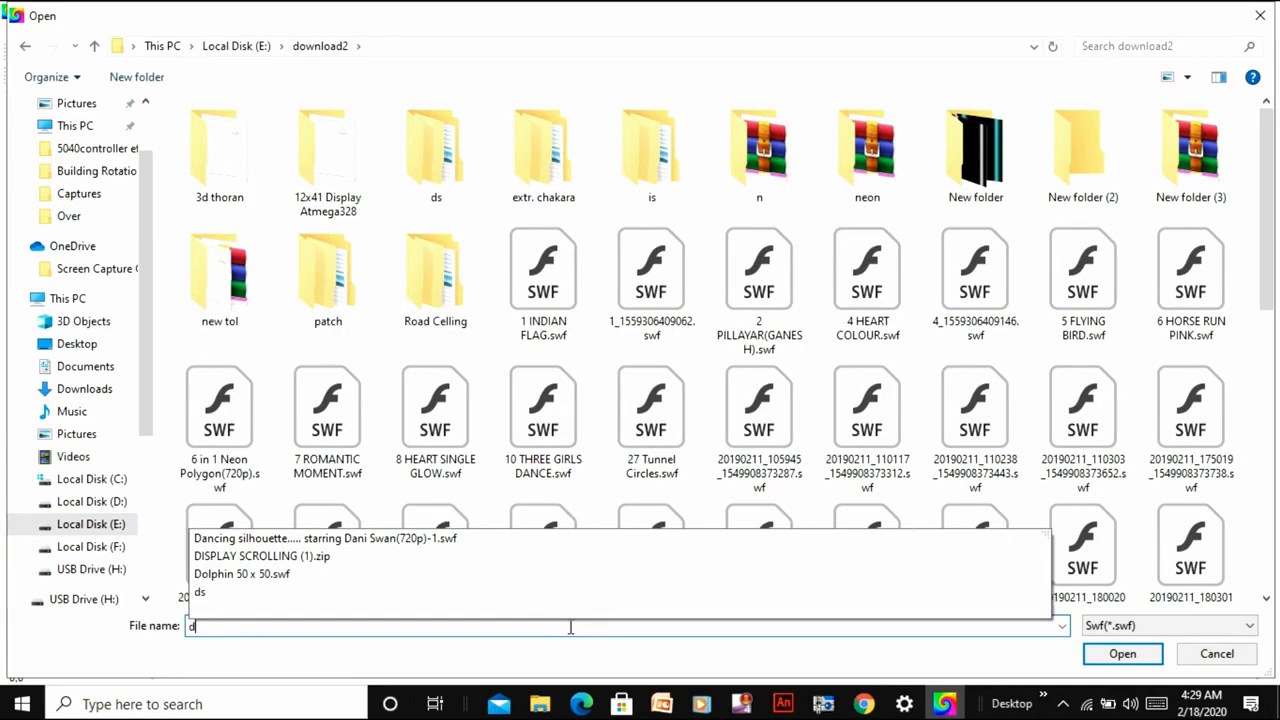
pyautogui.click(497, 578)
pyautogui.click(1090, 655)
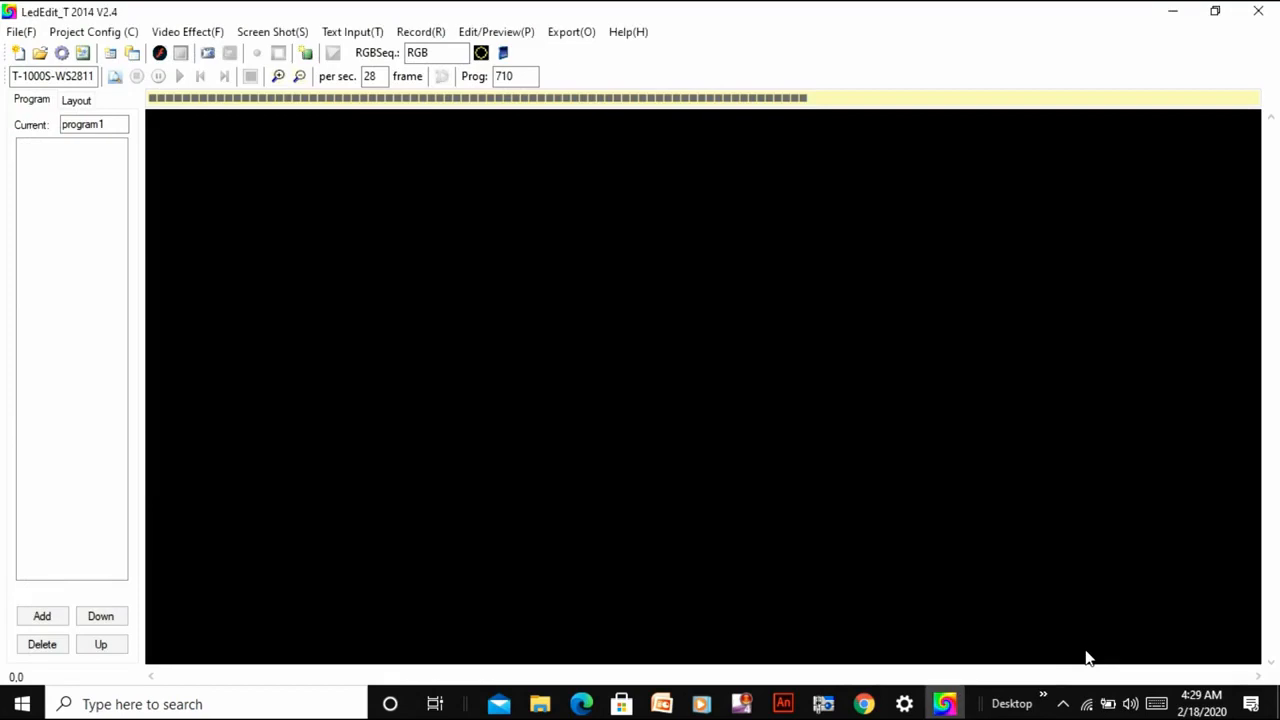
pyautogui.click(262, 58)
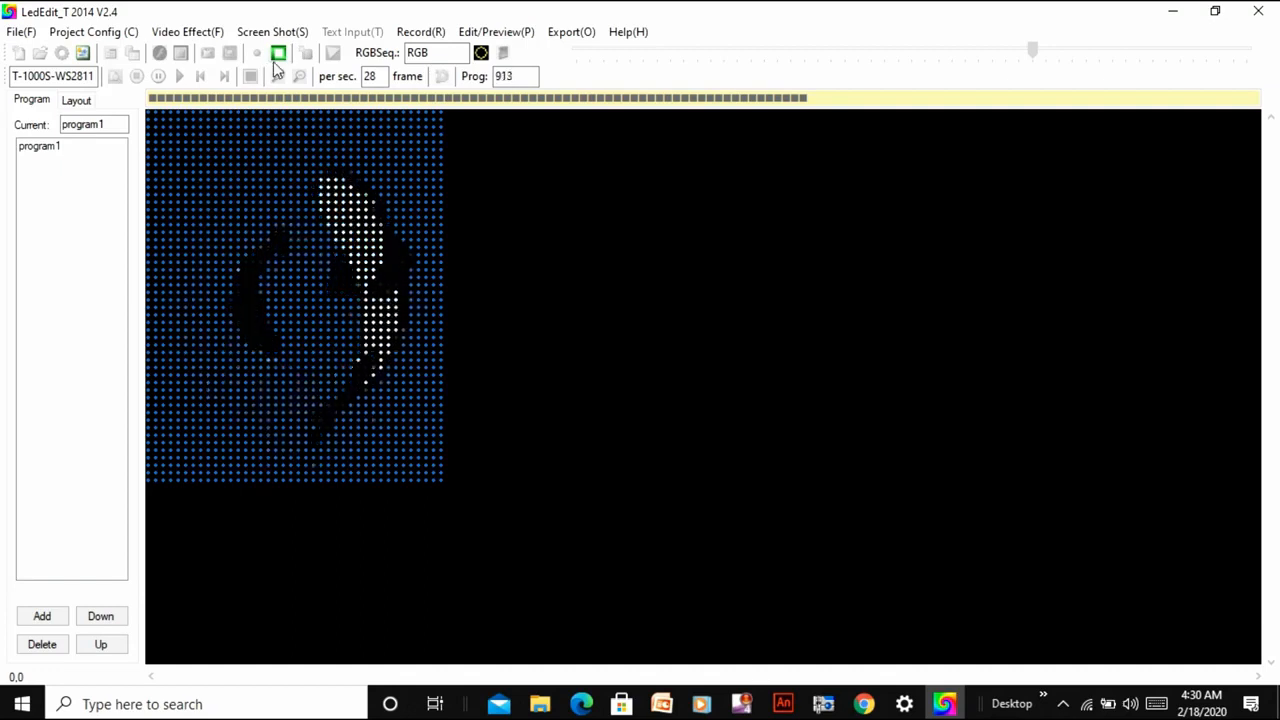
pyautogui.click(278, 54)
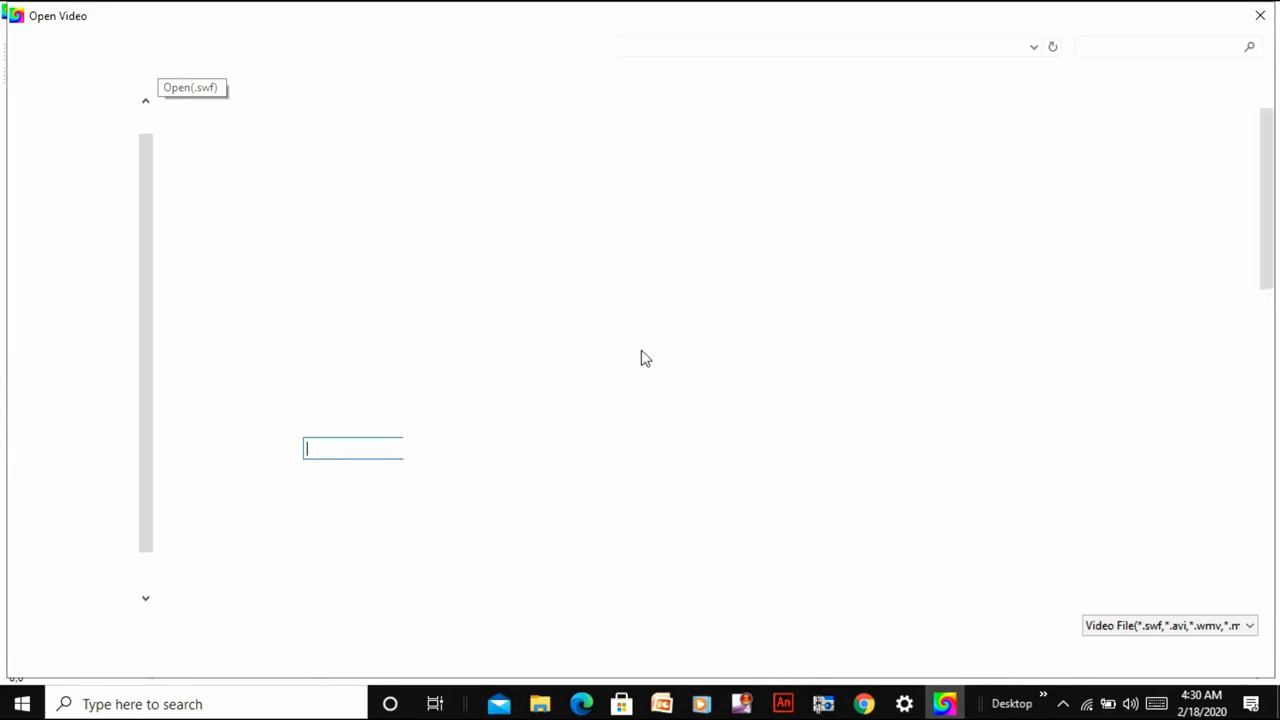
# Load the tricolour spoked wheel video at an increased speed and record a stretch of it into program1.
pyautogui.doubleClick(558, 316)
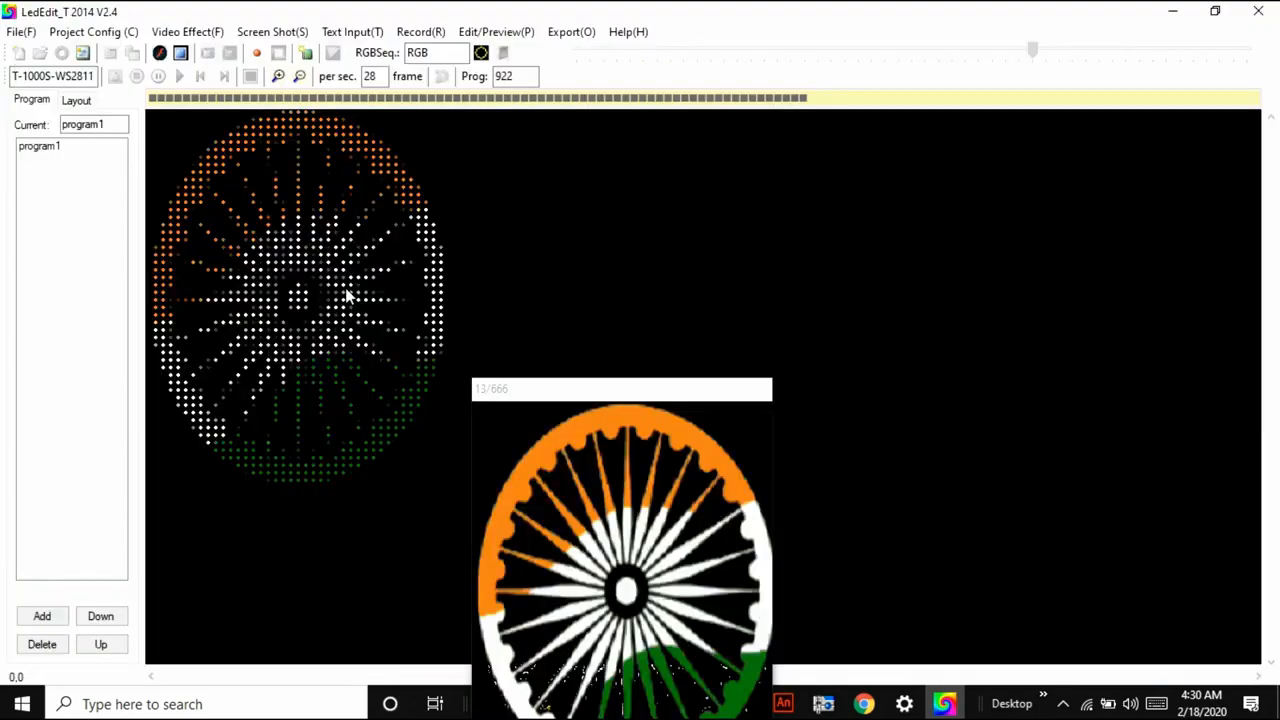
pyautogui.click(183, 31)
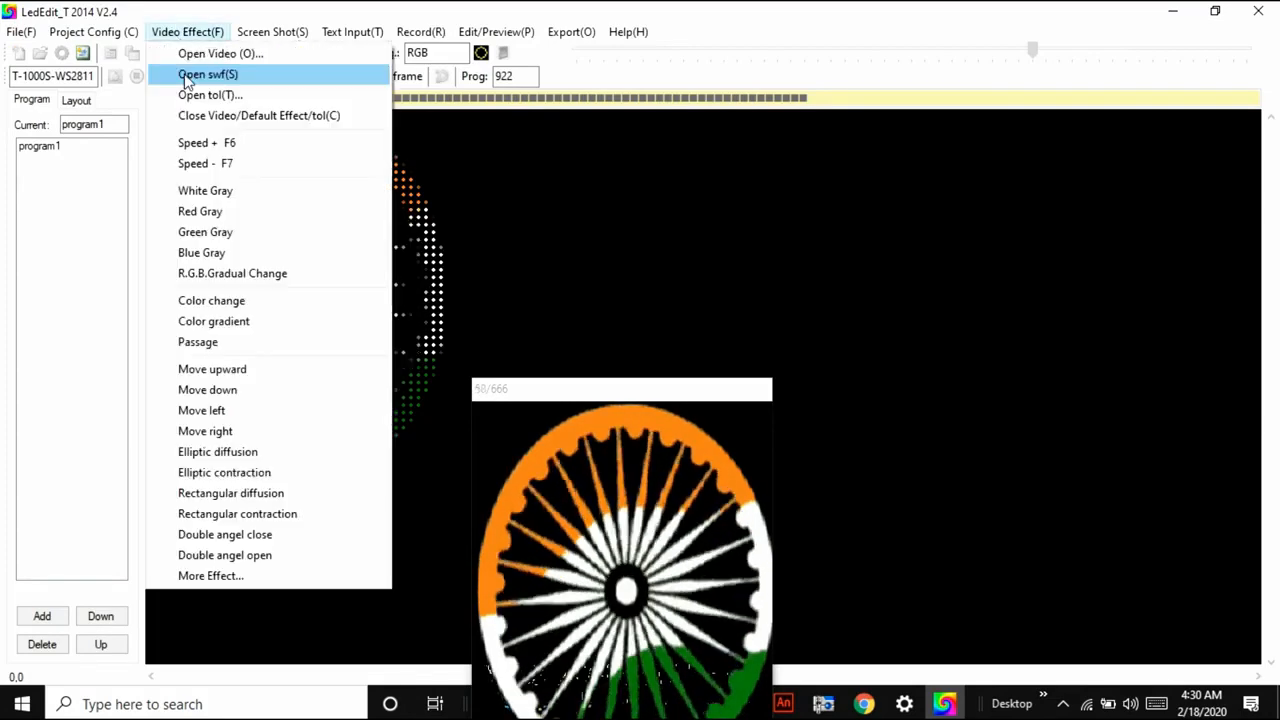
pyautogui.click(196, 150)
pyautogui.click(625, 393)
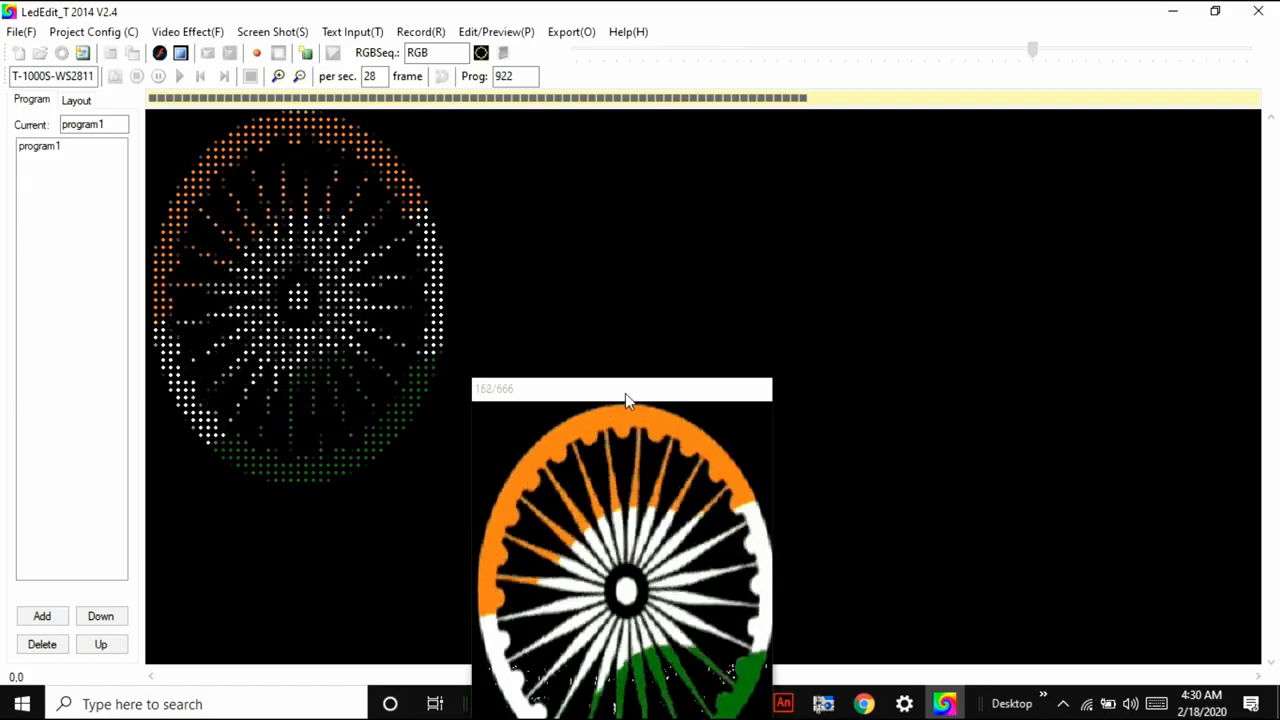
pyautogui.moveTo(628, 393); pyautogui.dragTo(927, 156)
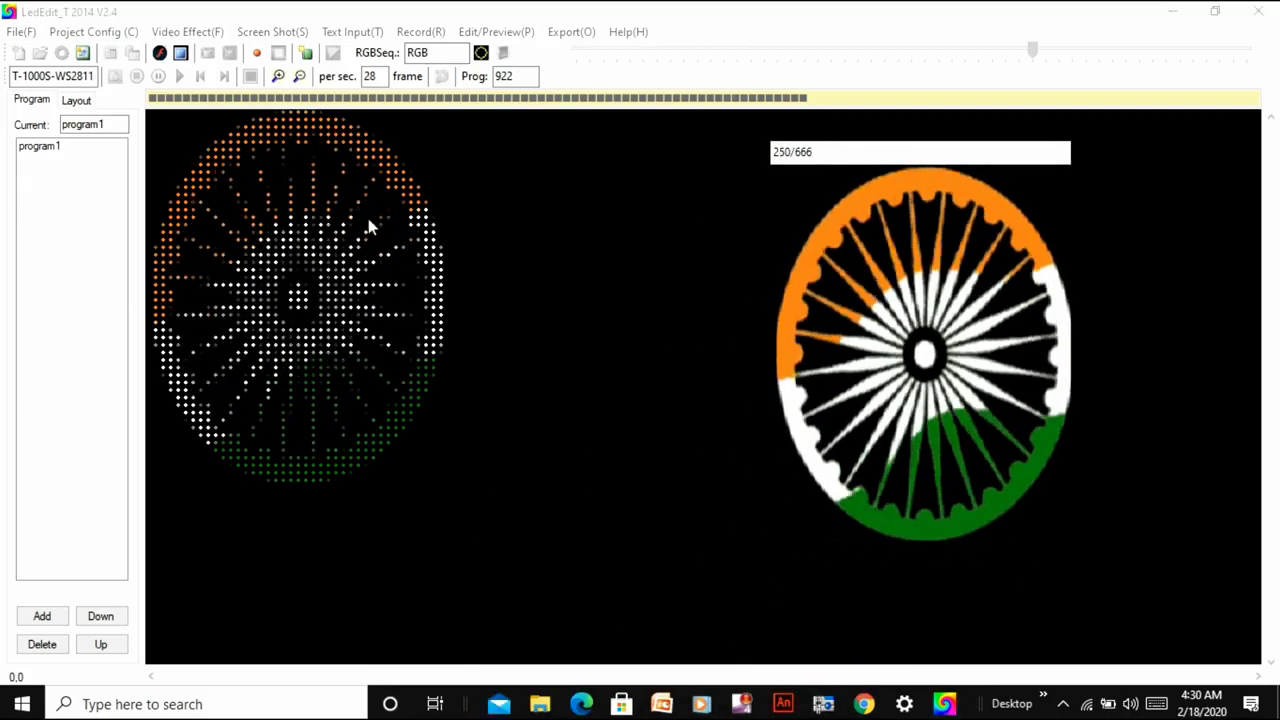
pyautogui.click(256, 53)
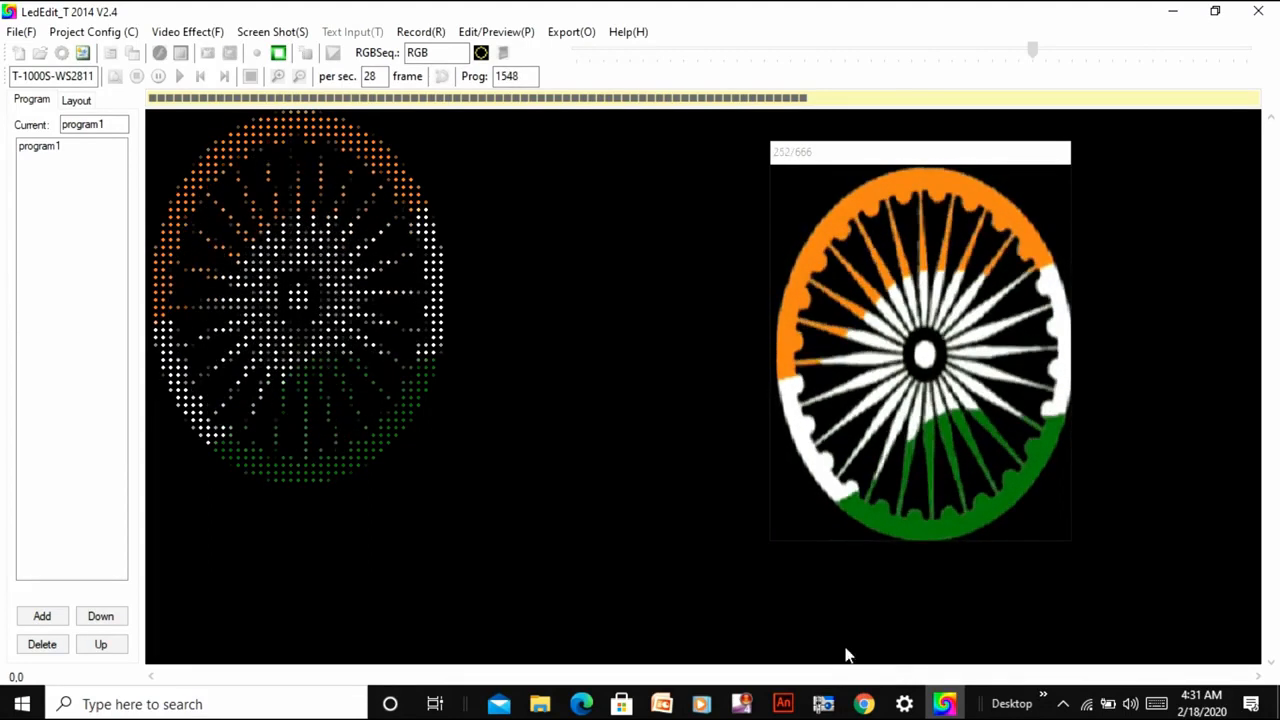
pyautogui.click(278, 55)
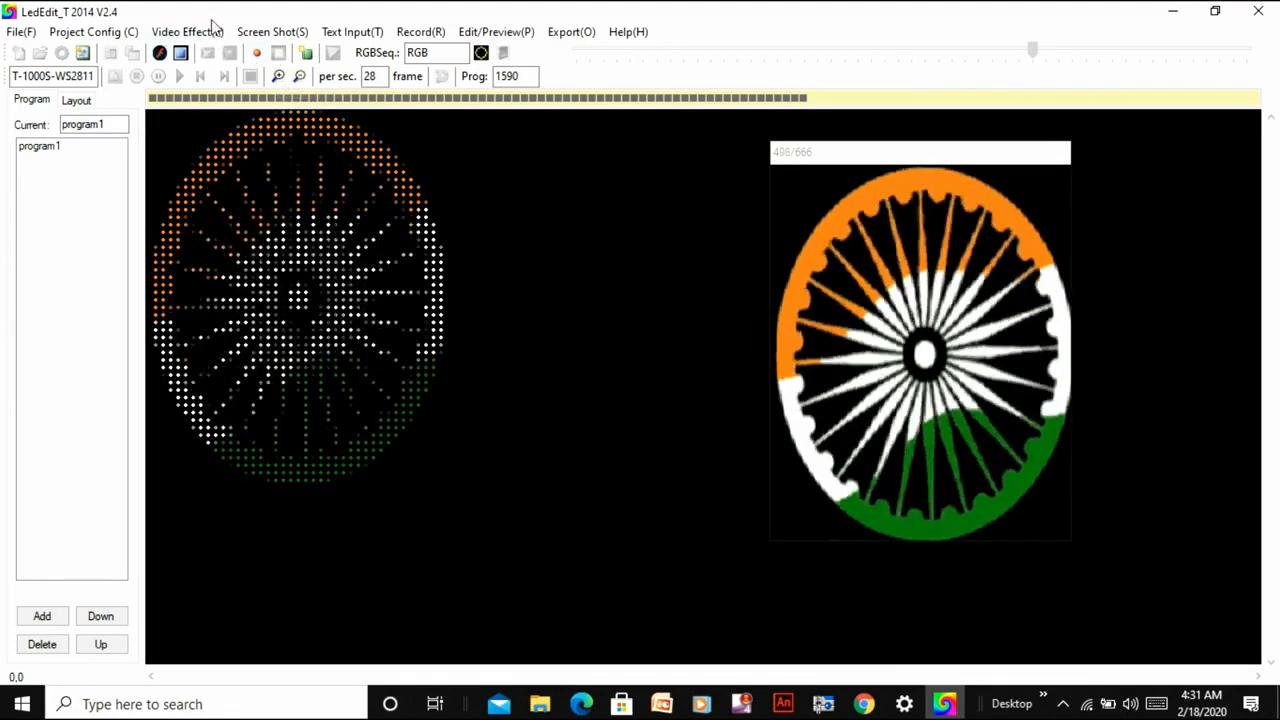
# Load Elliptical contraction.swf from the Proliferation folder inside Effect_en as the video effect.
pyautogui.click(187, 32)
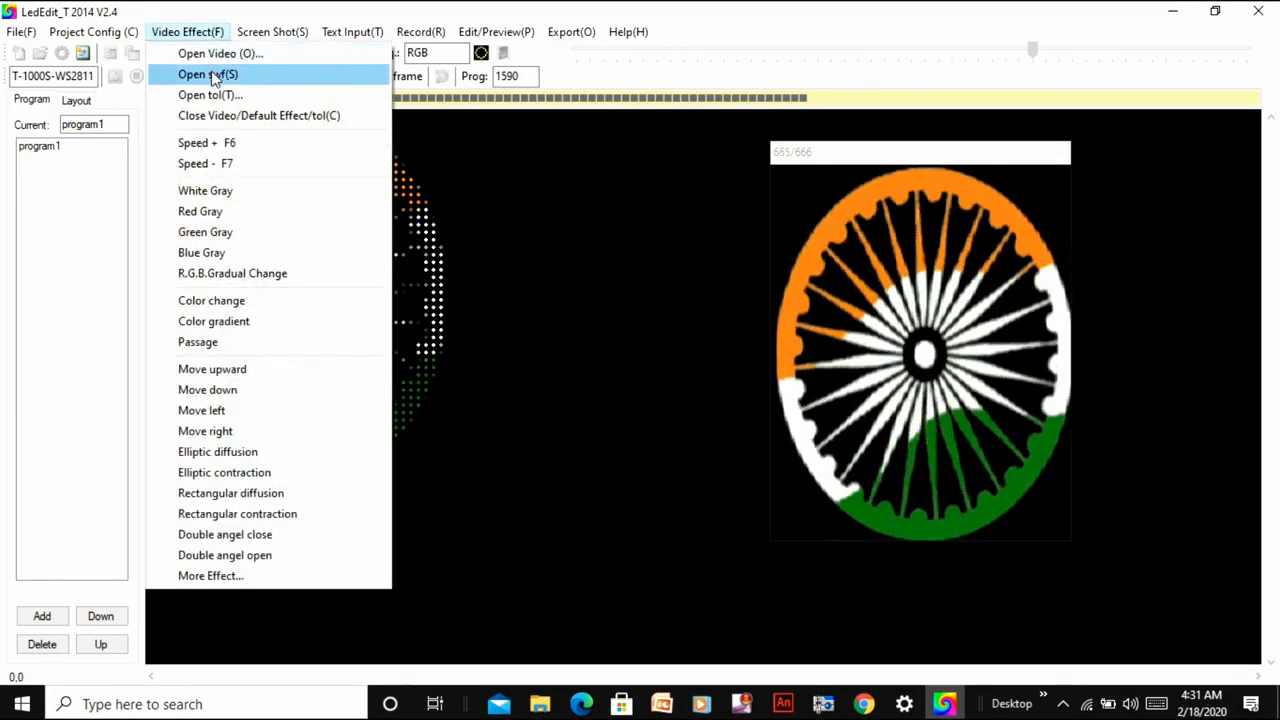
pyautogui.click(210, 75)
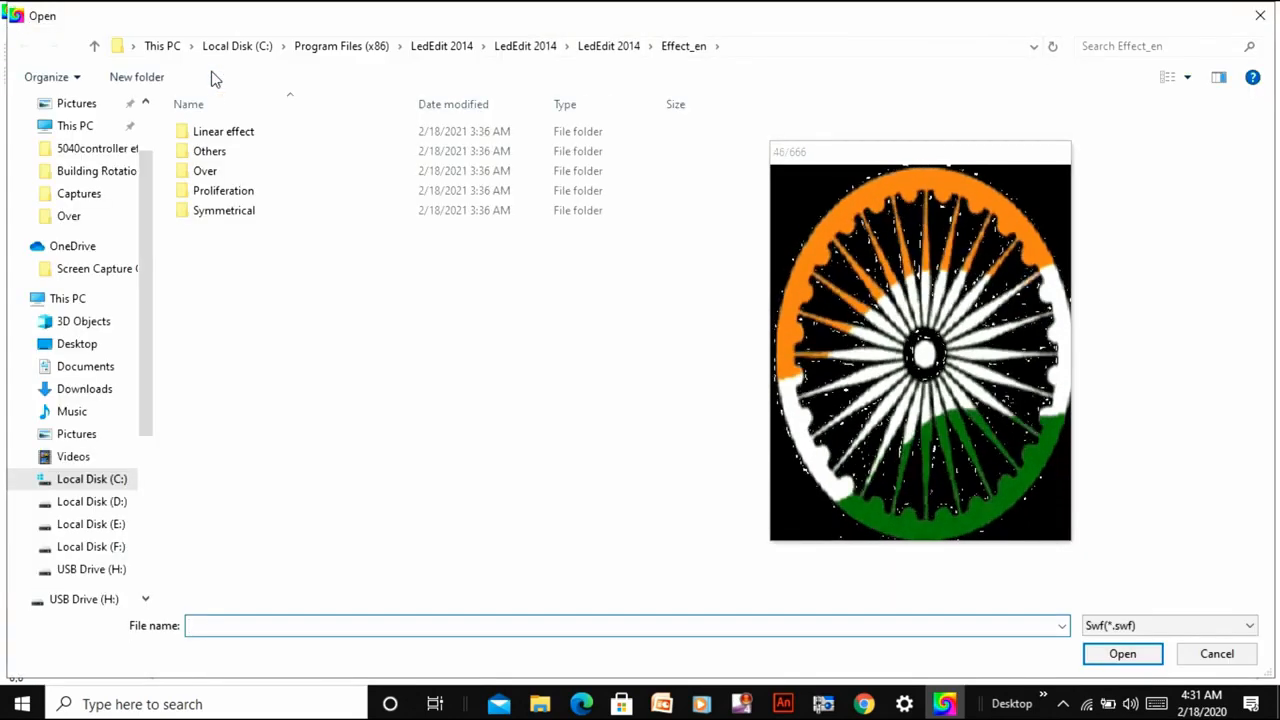
pyautogui.doubleClick(243, 193)
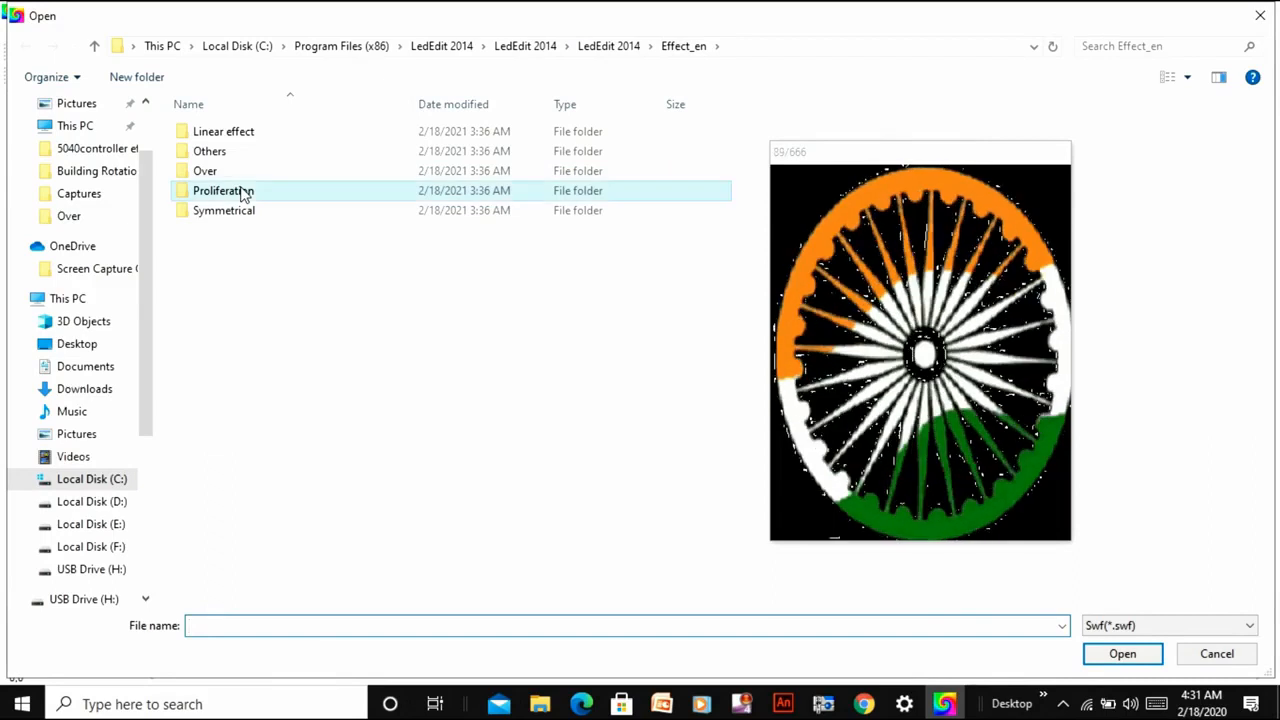
pyautogui.click(243, 193)
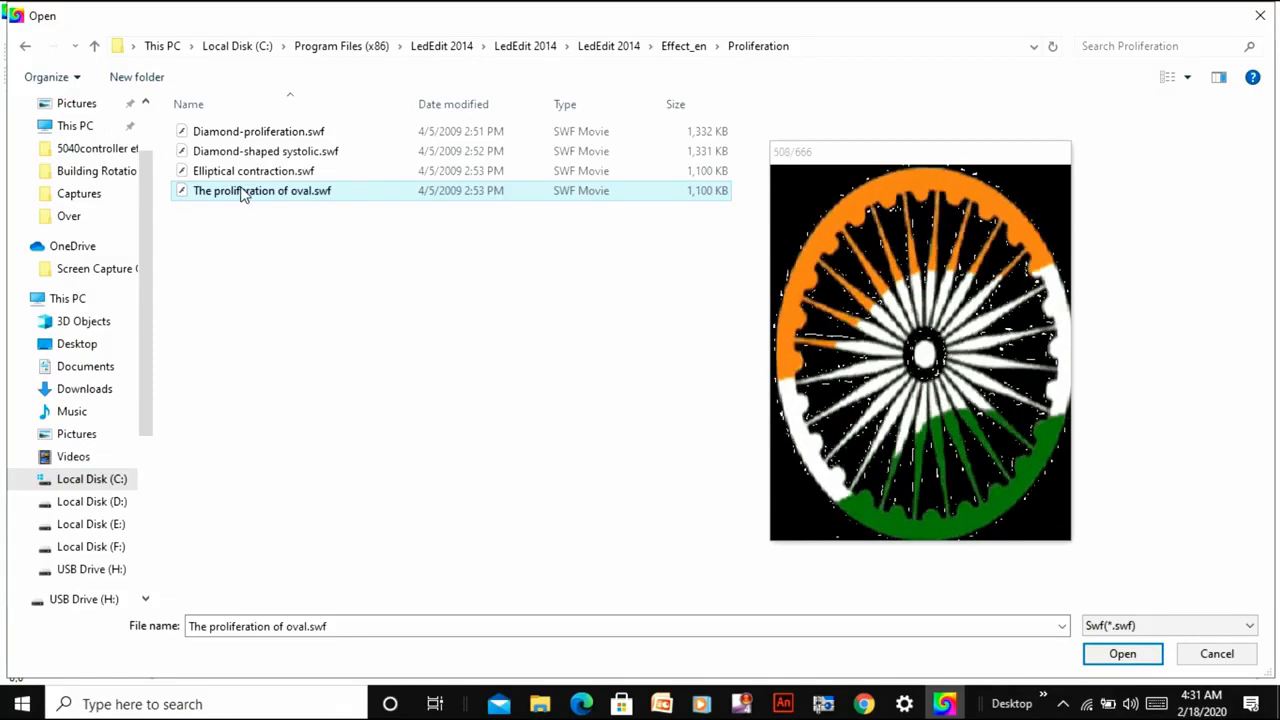
pyautogui.doubleClick(240, 171)
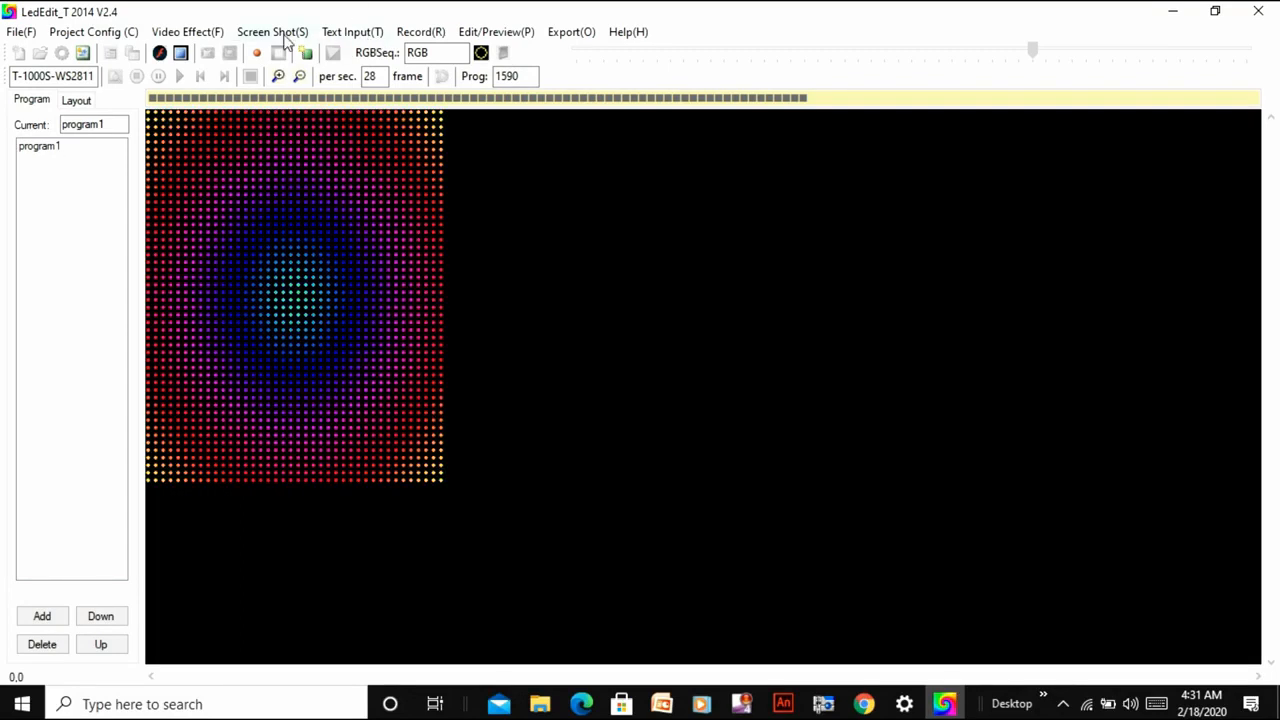
# Open the text insert panel clear of the LED layout and replace its text with ELECTRO TECHNICAL WORLD.
pyautogui.click(353, 33)
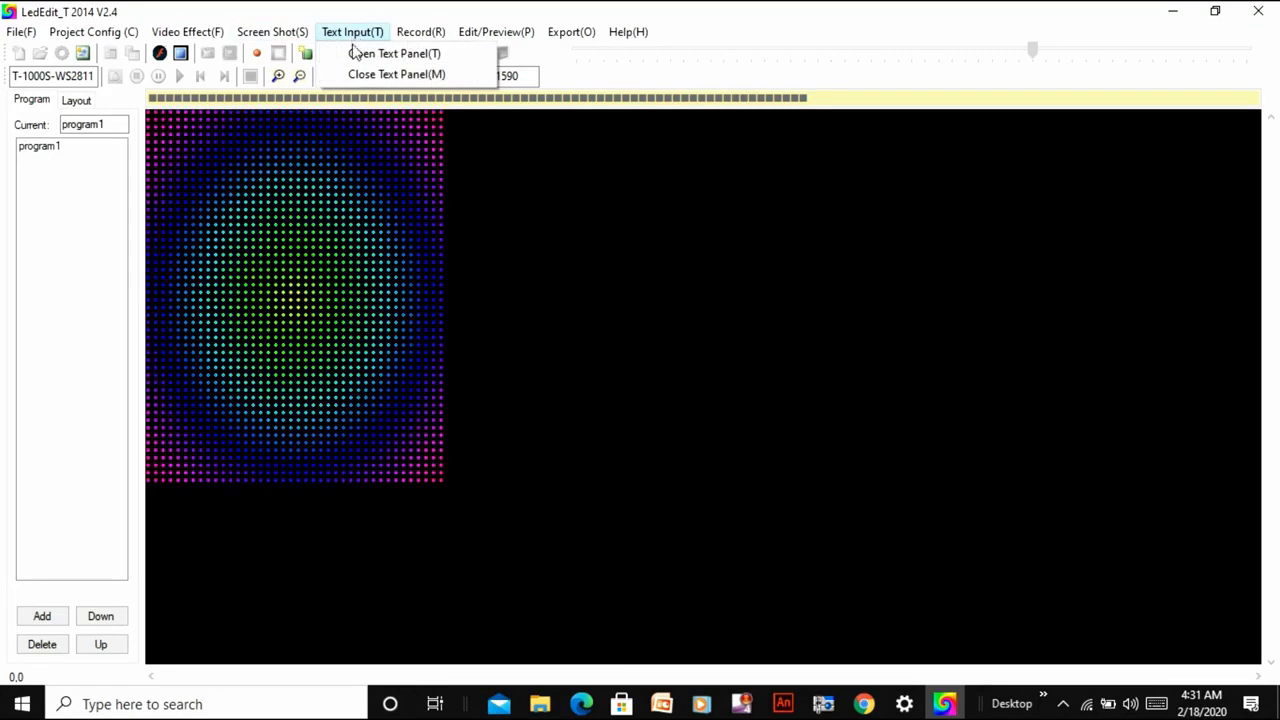
pyautogui.click(352, 45)
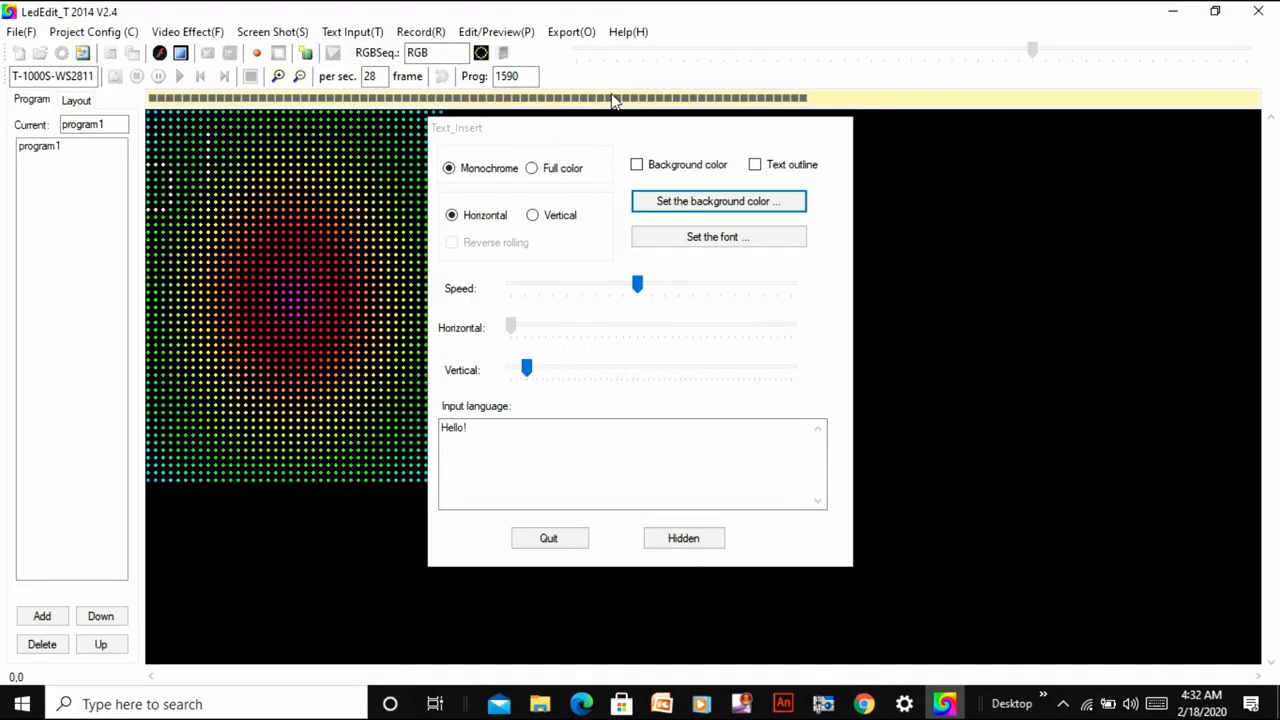
pyautogui.moveTo(611, 126); pyautogui.dragTo(1012, 129)
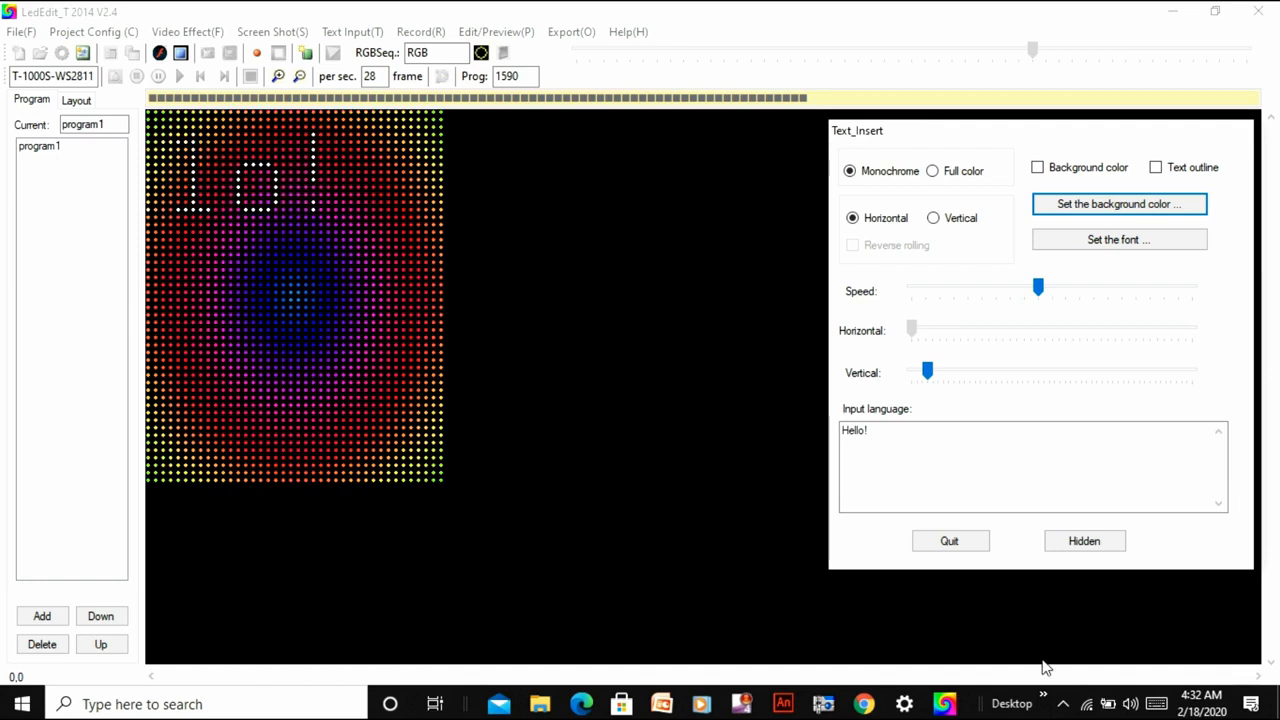
pyautogui.click(879, 434)
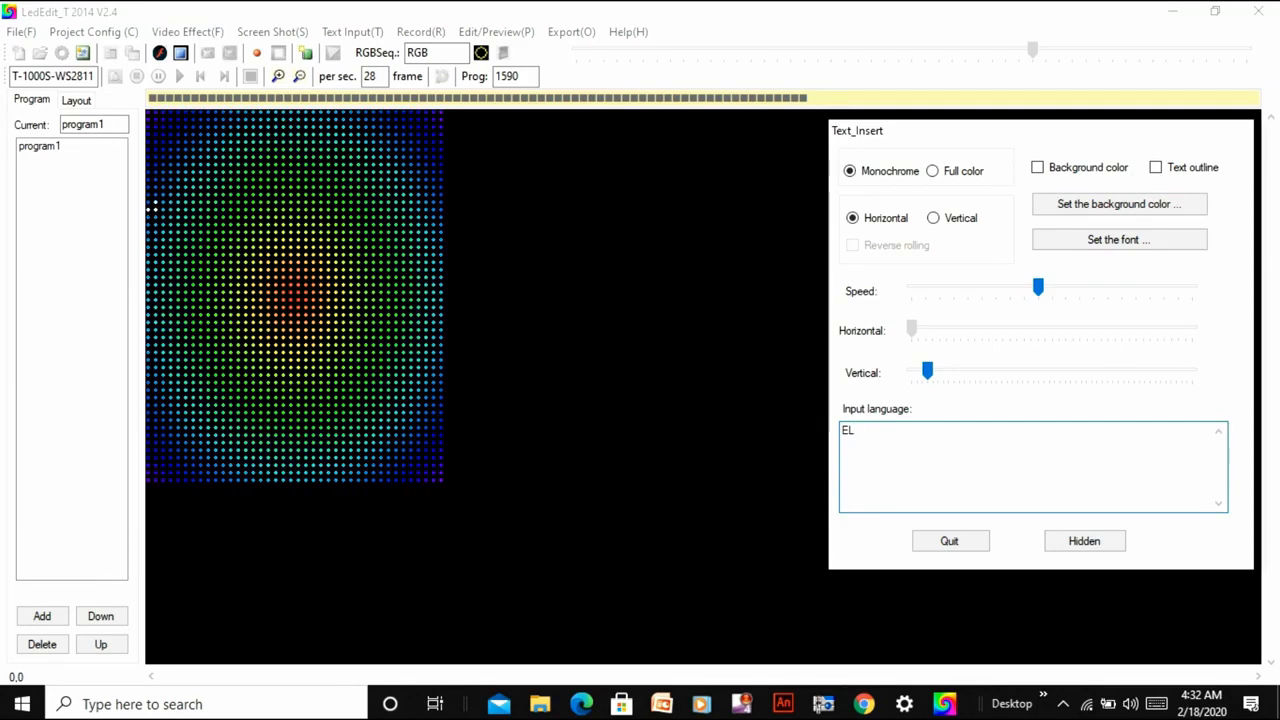
pyautogui.write('ELECTRO TECHNIC')
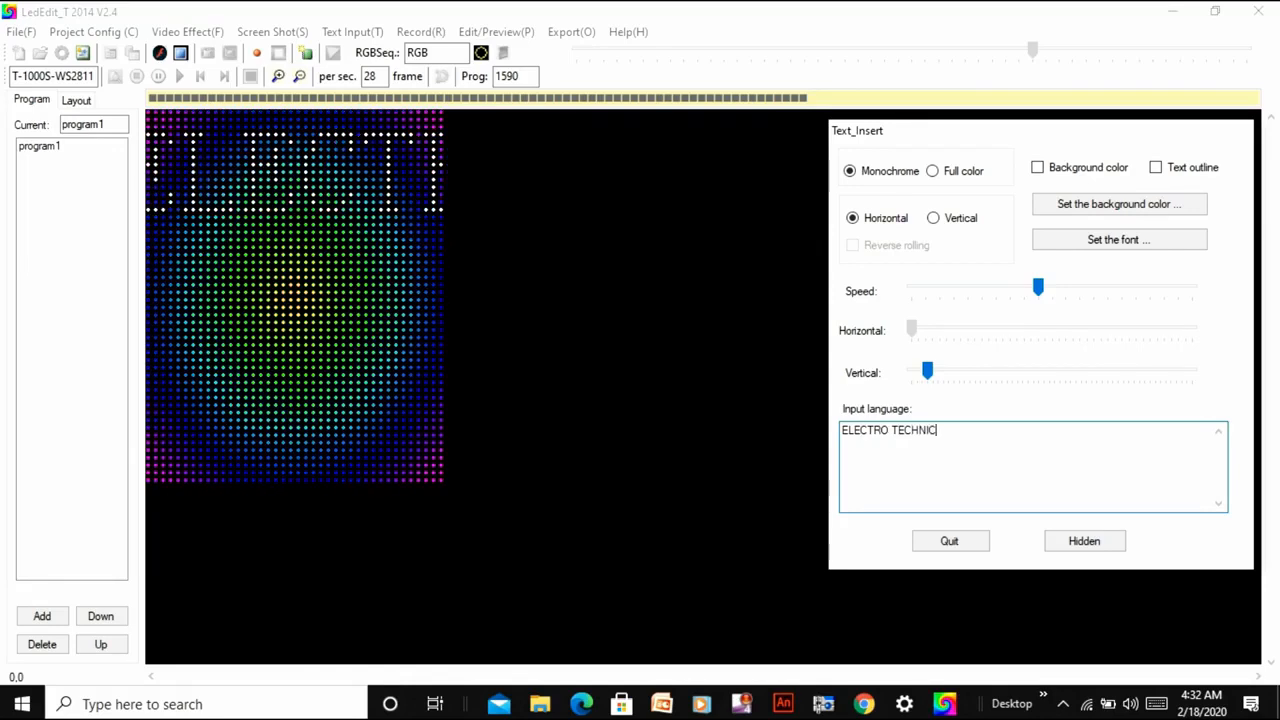
pyautogui.write('AL WORLD')
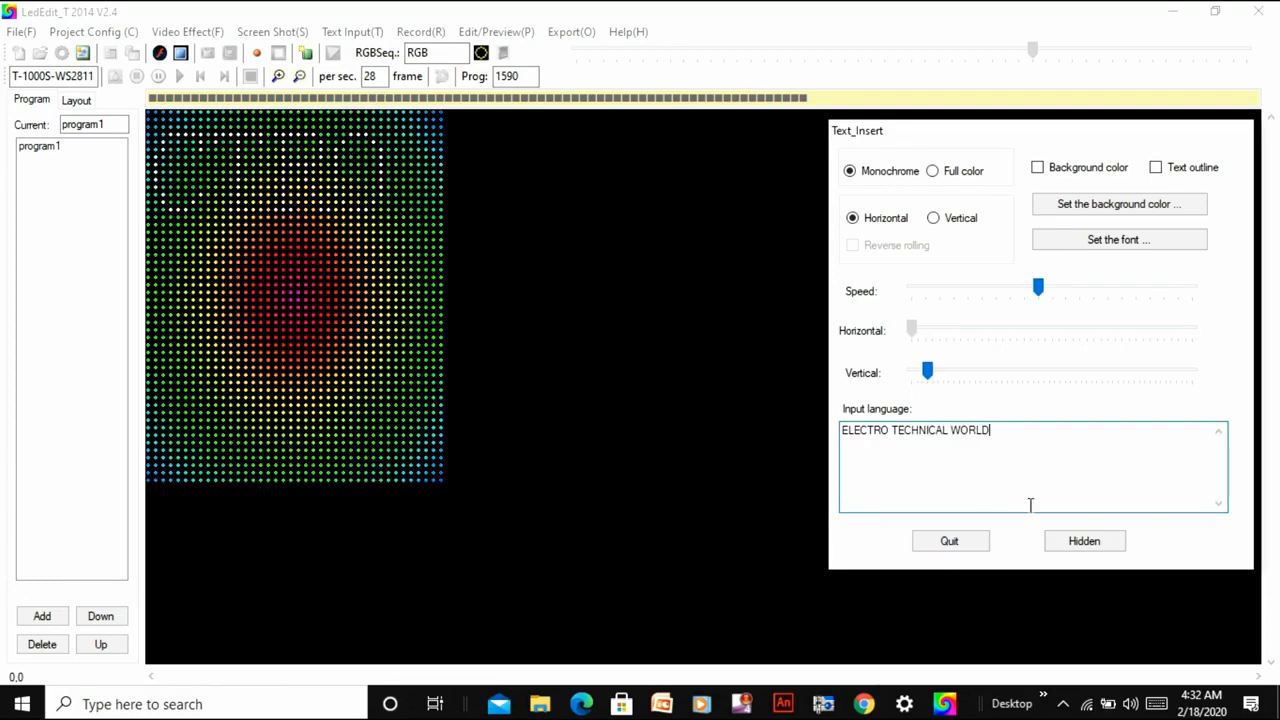
# Set the scrolling text's font size to 18 and lower its vertical position to about mid-height of the LED layout.
pyautogui.click(1071, 238)
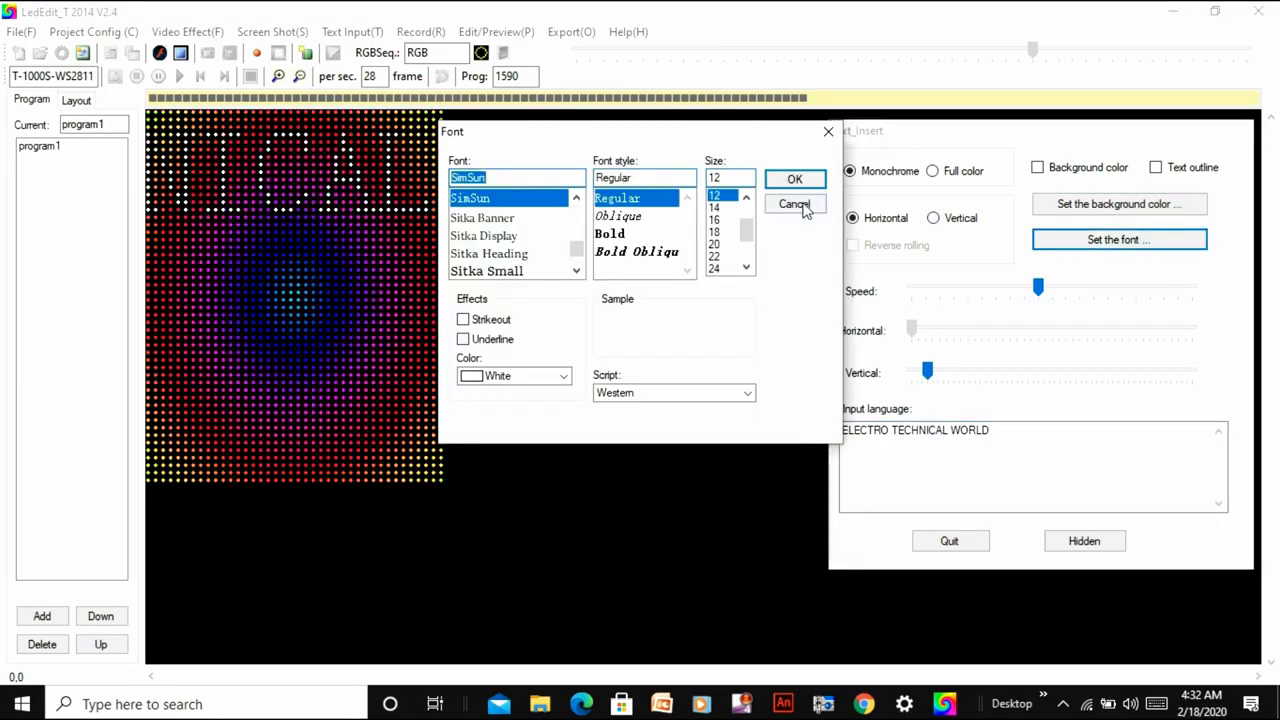
pyautogui.click(727, 232)
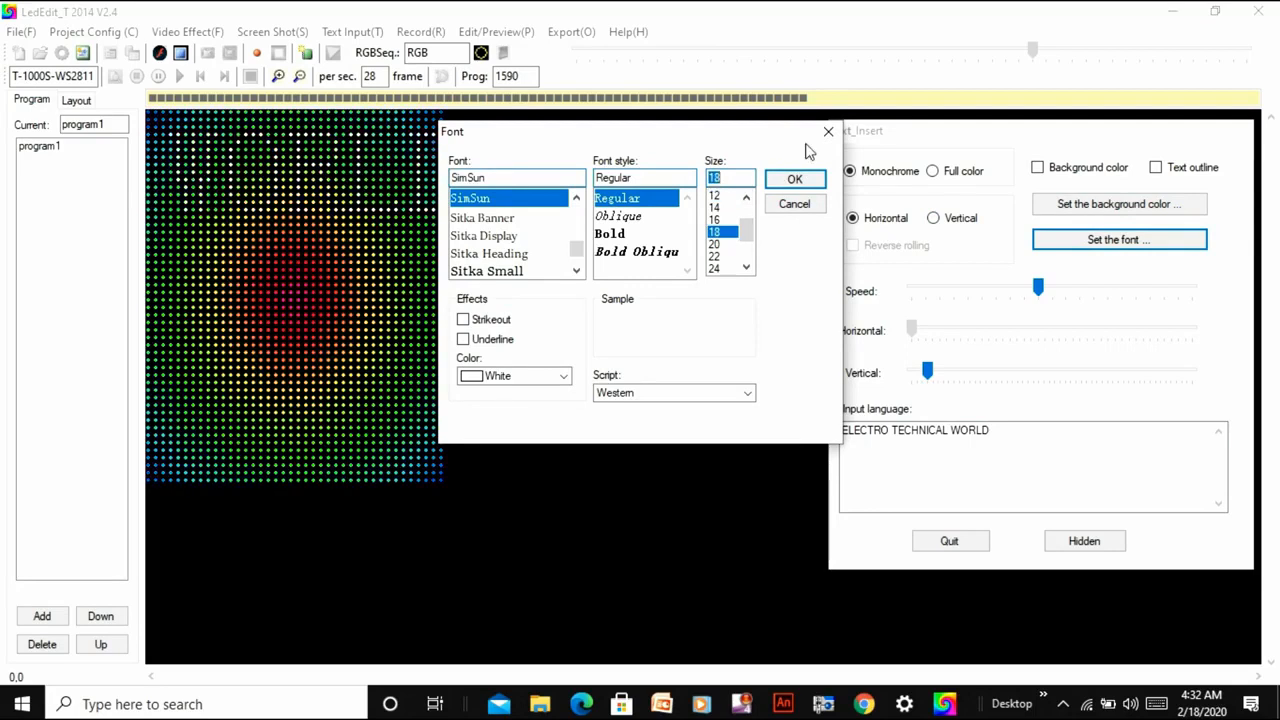
pyautogui.click(796, 180)
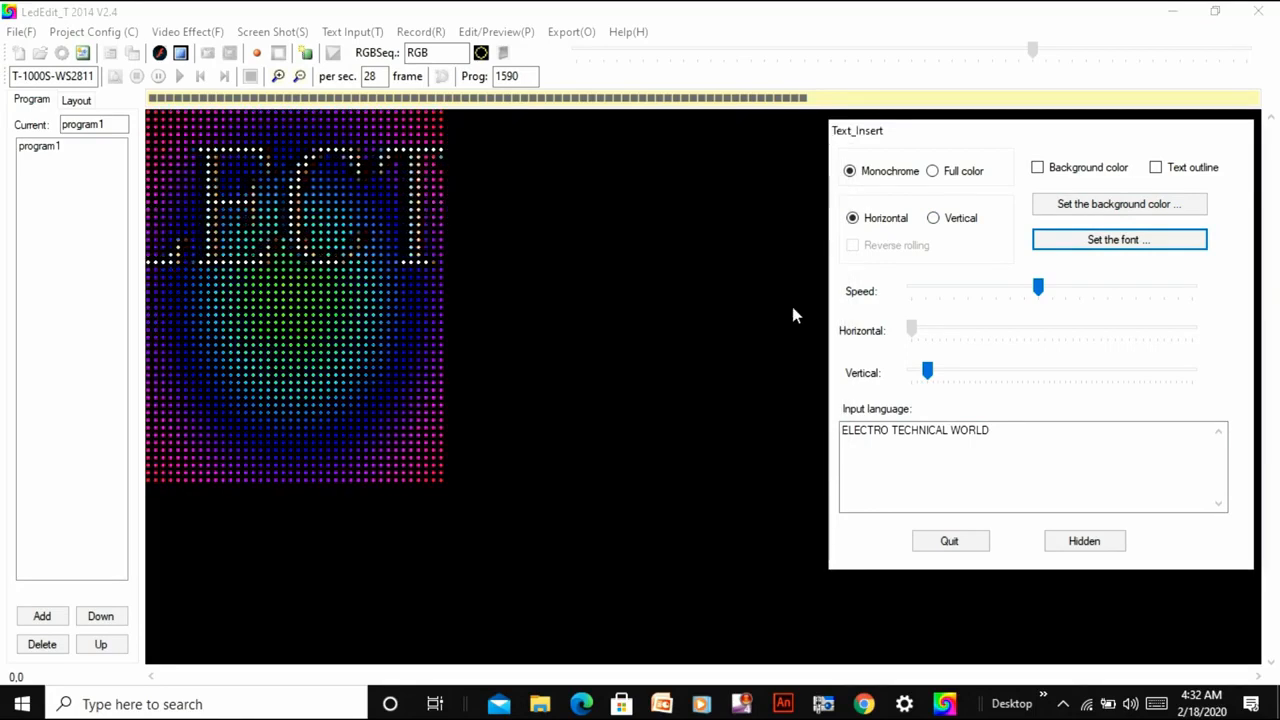
pyautogui.moveTo(929, 378); pyautogui.dragTo(980, 384)
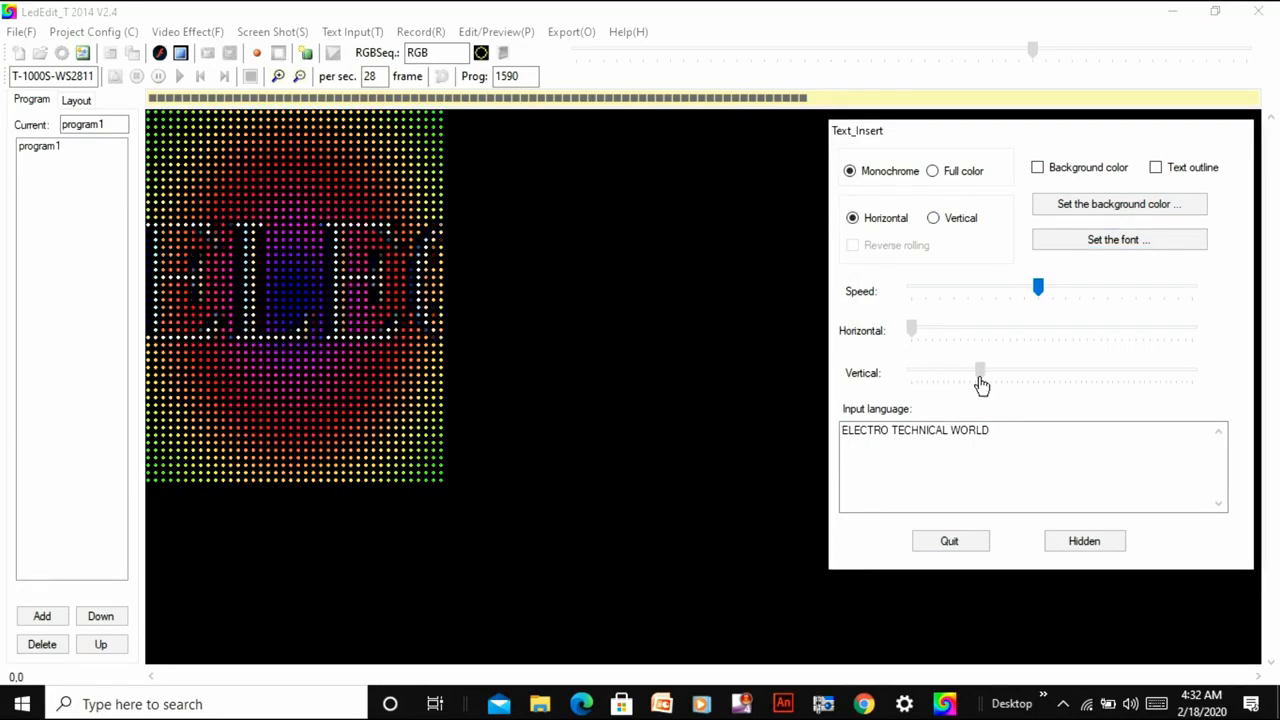
# Record a stretch of the text in full color into program1, and close the text panel and the video effect.
pyautogui.click(935, 174)
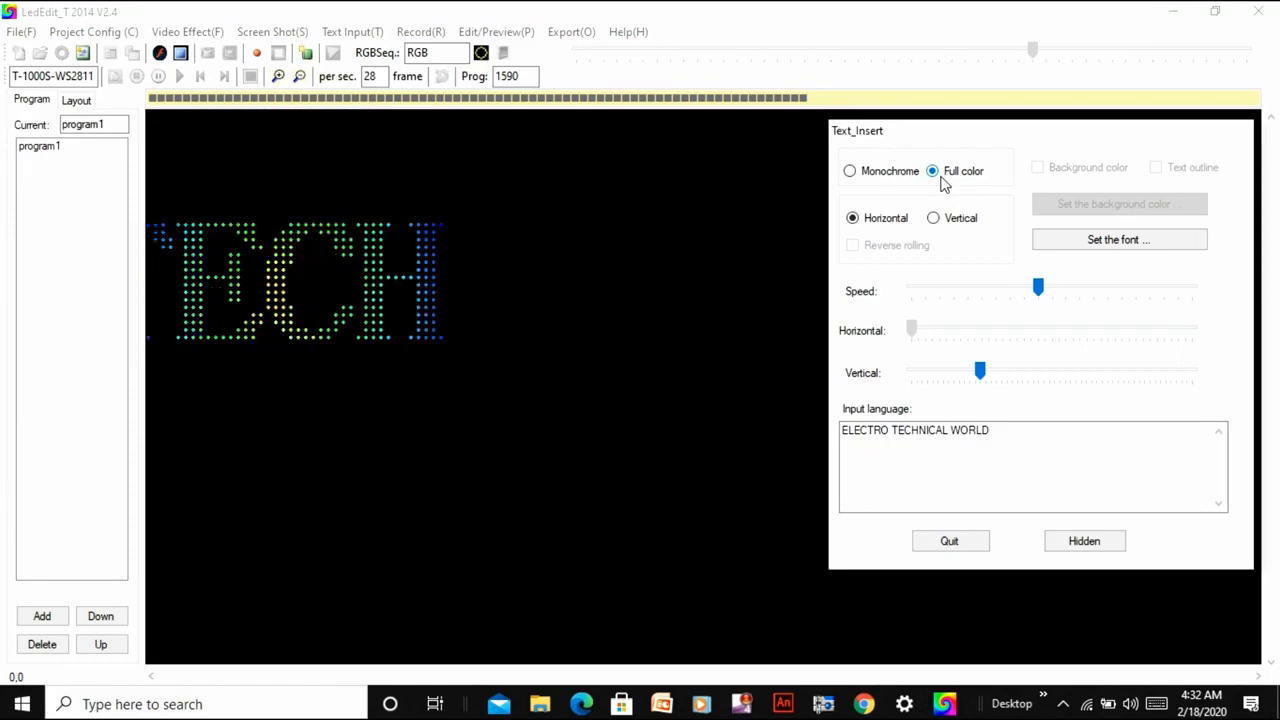
pyautogui.click(263, 57)
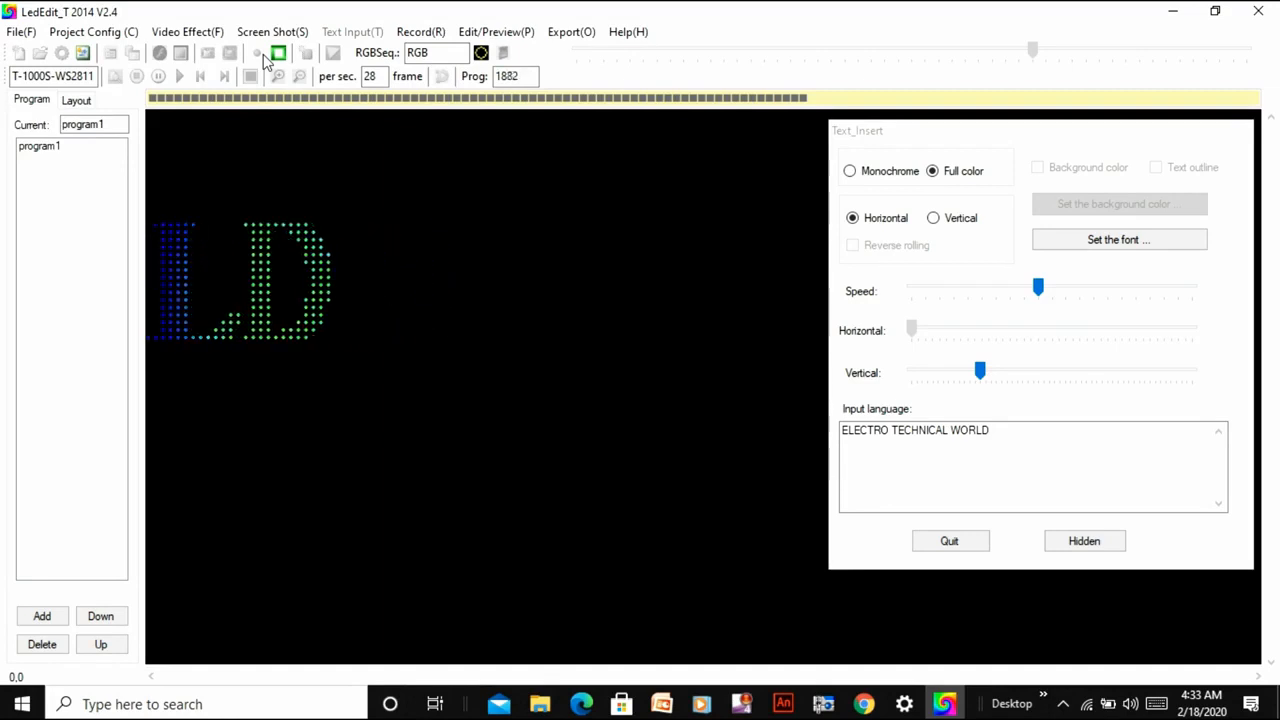
pyautogui.click(277, 55)
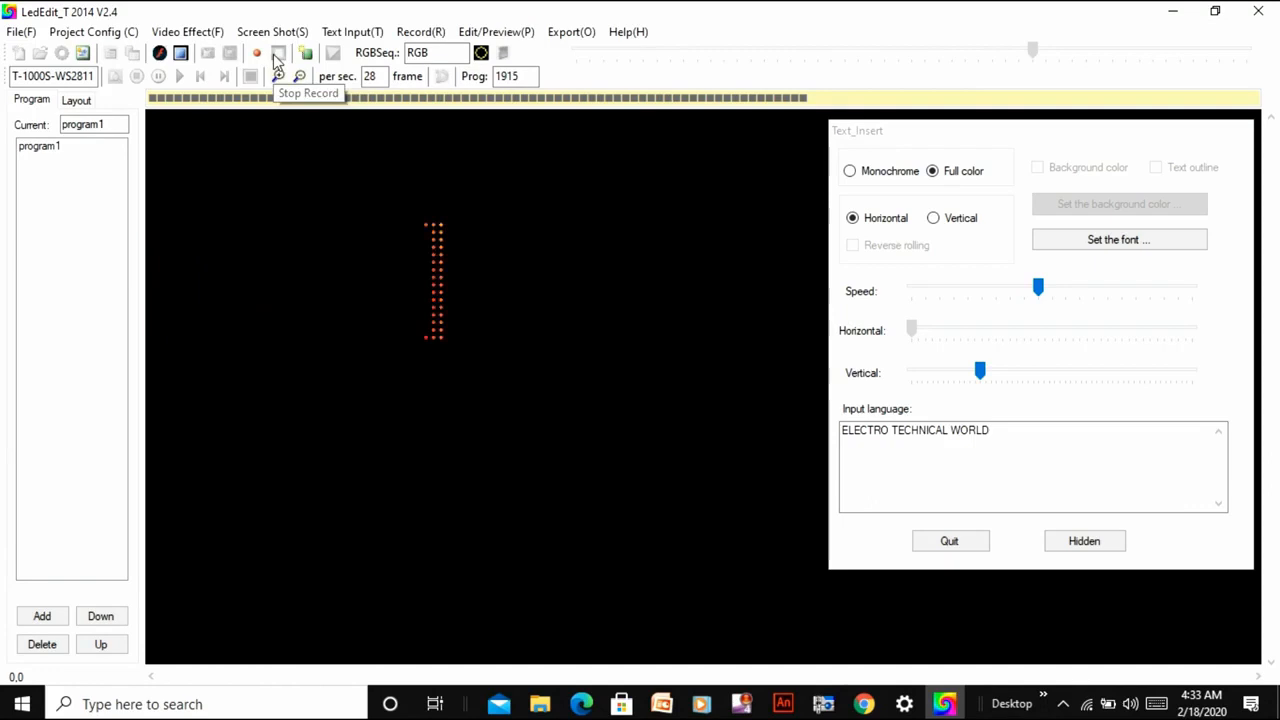
pyautogui.click(967, 541)
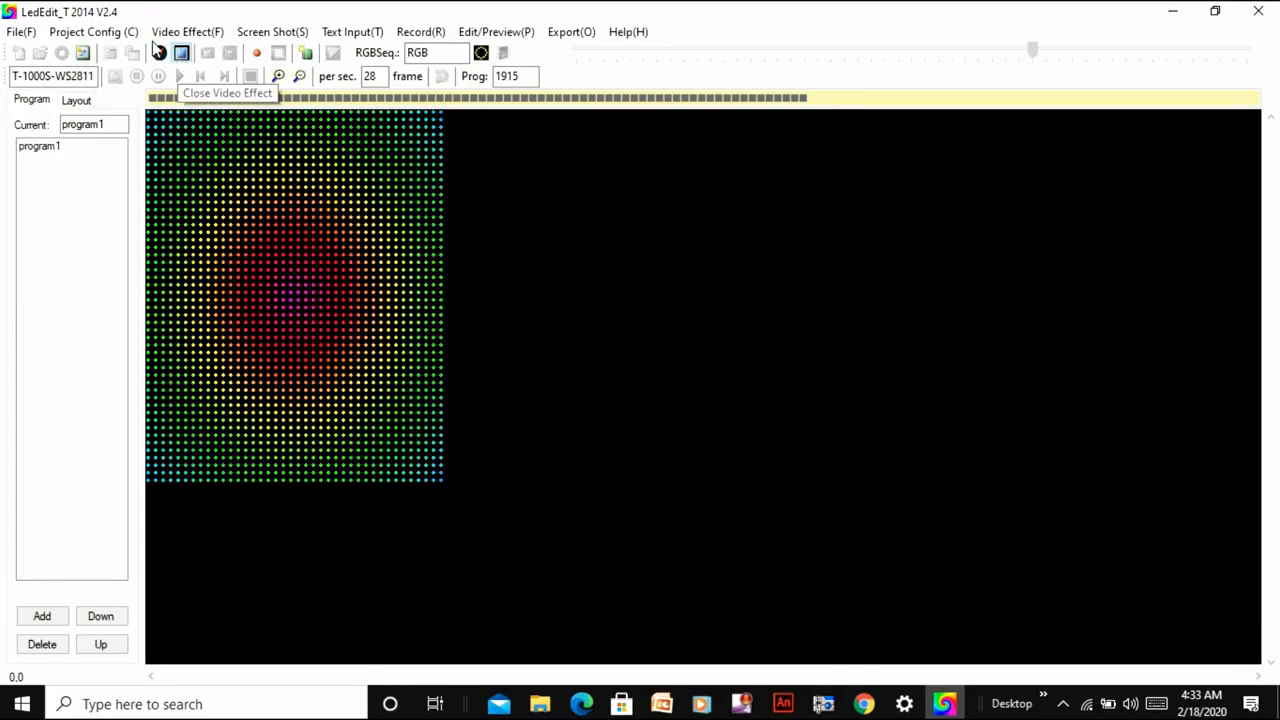
pyautogui.click(181, 55)
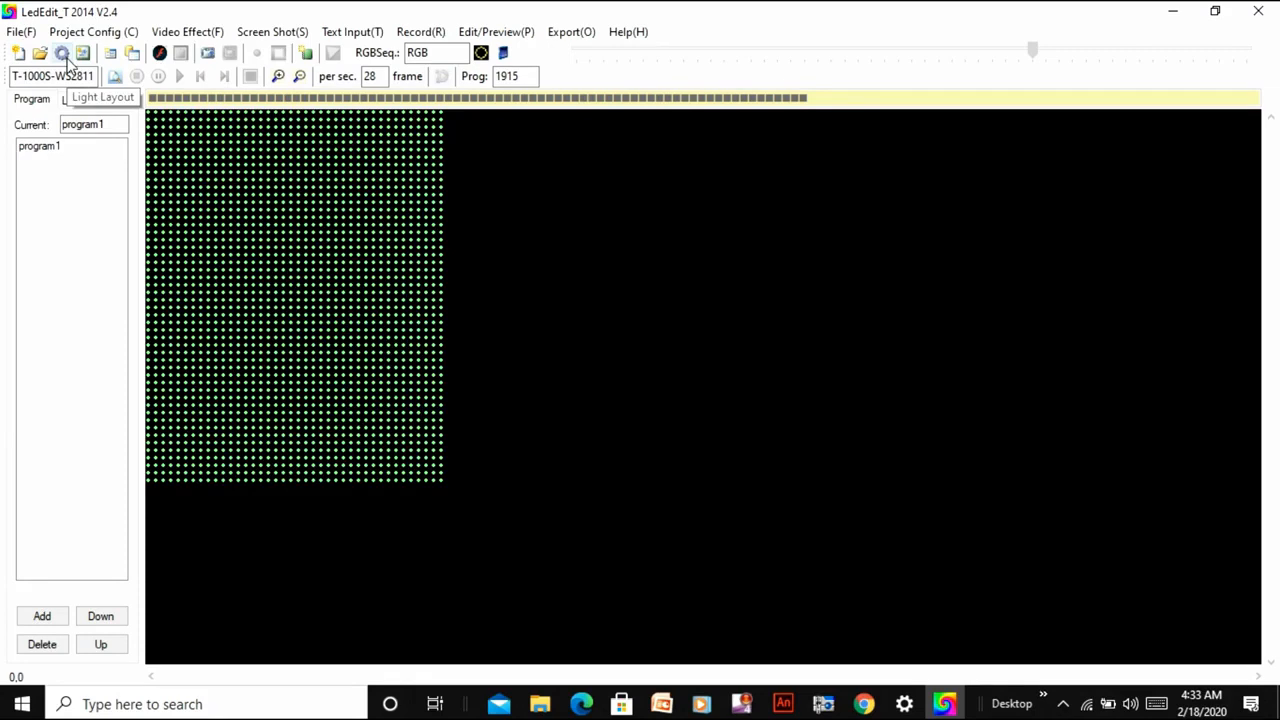
# Start the screen shot capture and move the LedEdit window clear of the Player frame on the desktop.
pyautogui.click(180, 32)
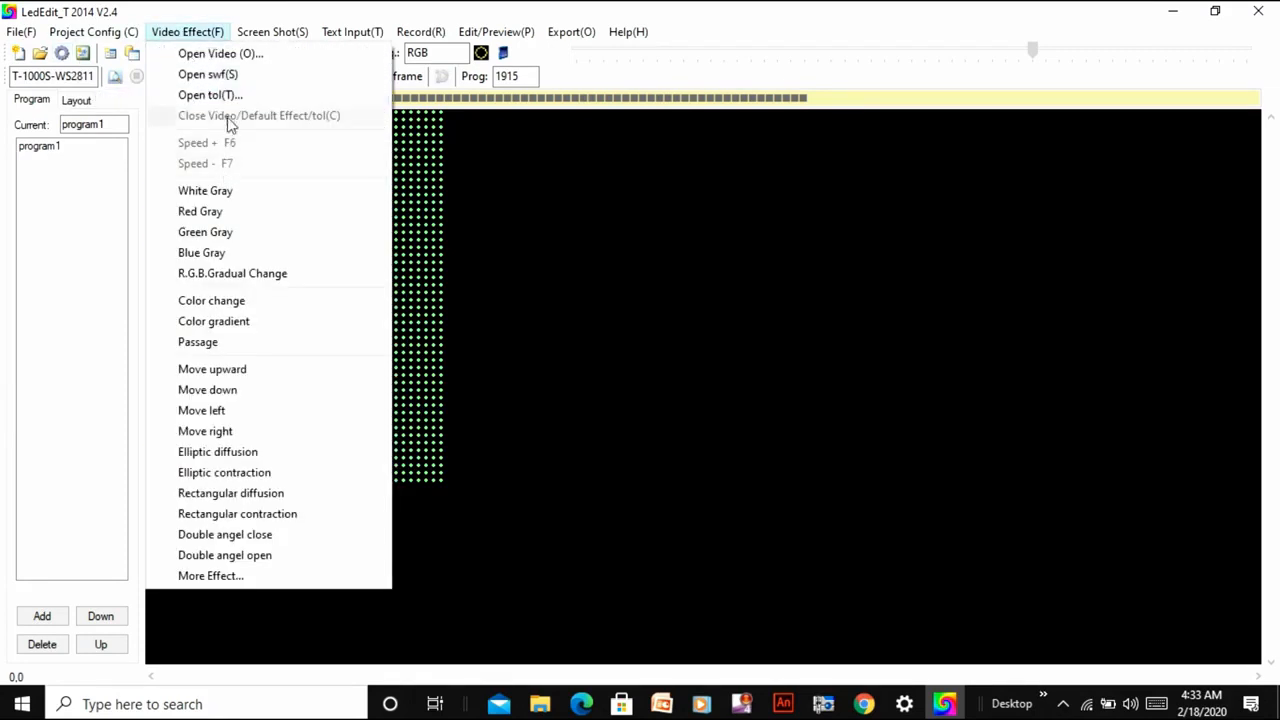
pyautogui.moveTo(352, 33)
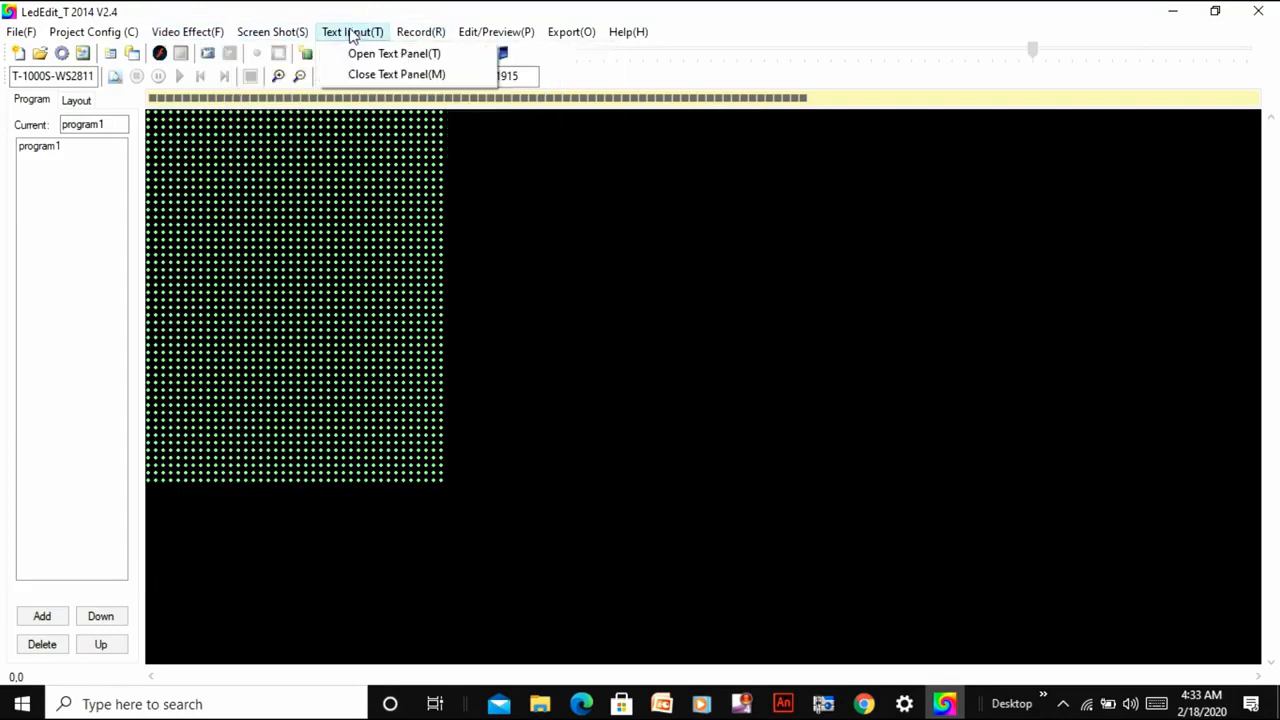
pyautogui.moveTo(266, 33)
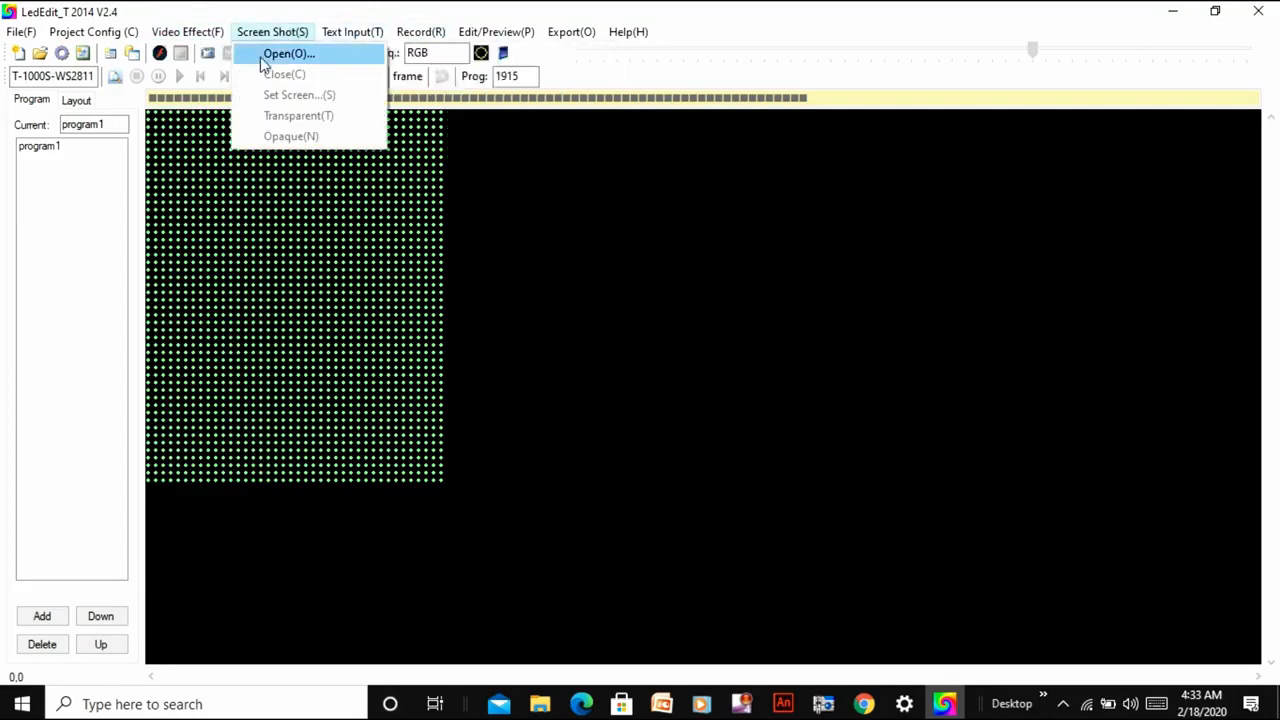
pyautogui.click(288, 54)
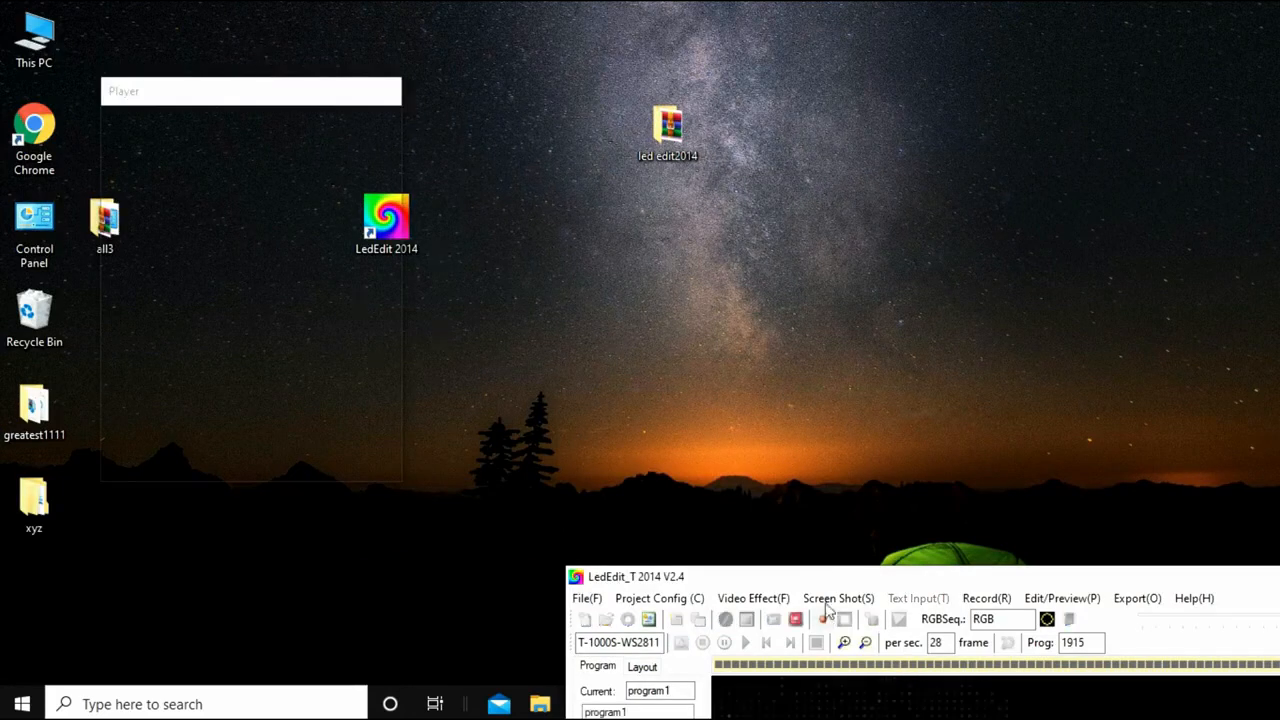
pyautogui.moveTo(826, 577); pyautogui.dragTo(925, 45)
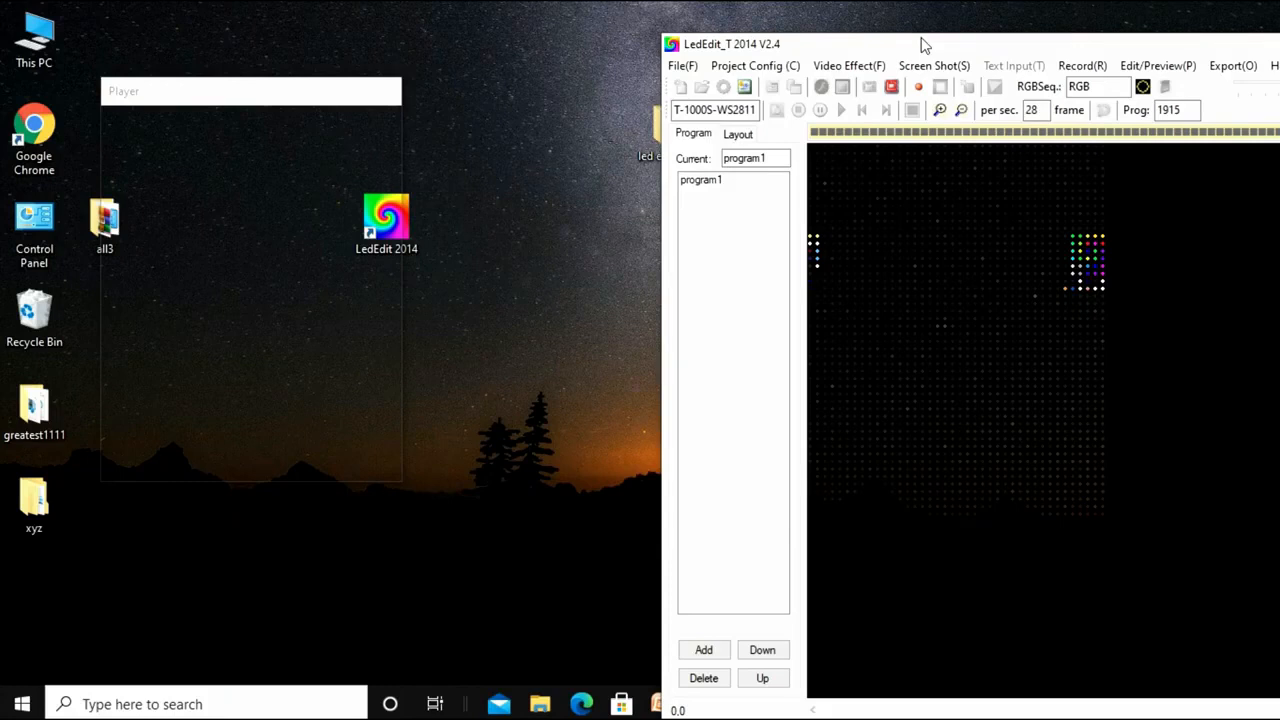
# Open the all3 folder on the desktop and play 2x.avi beneath the Player capture frame.
pyautogui.click(107, 228)
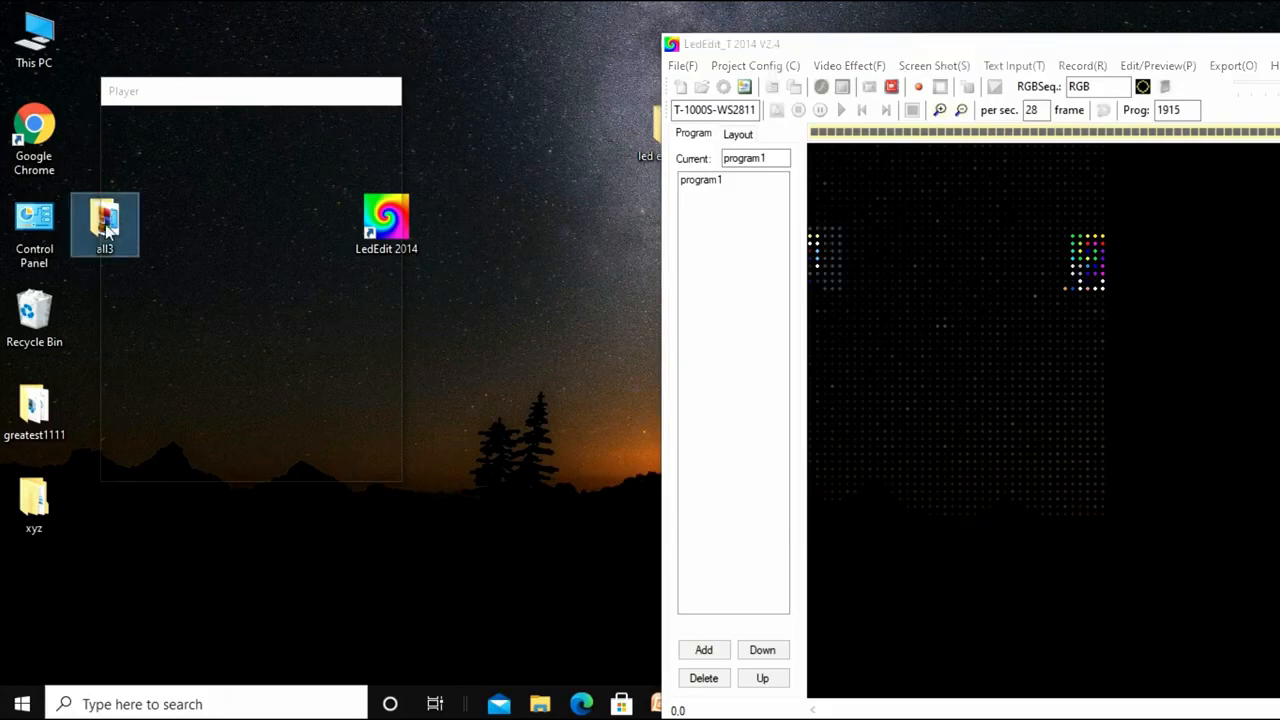
pyautogui.doubleClick(107, 228)
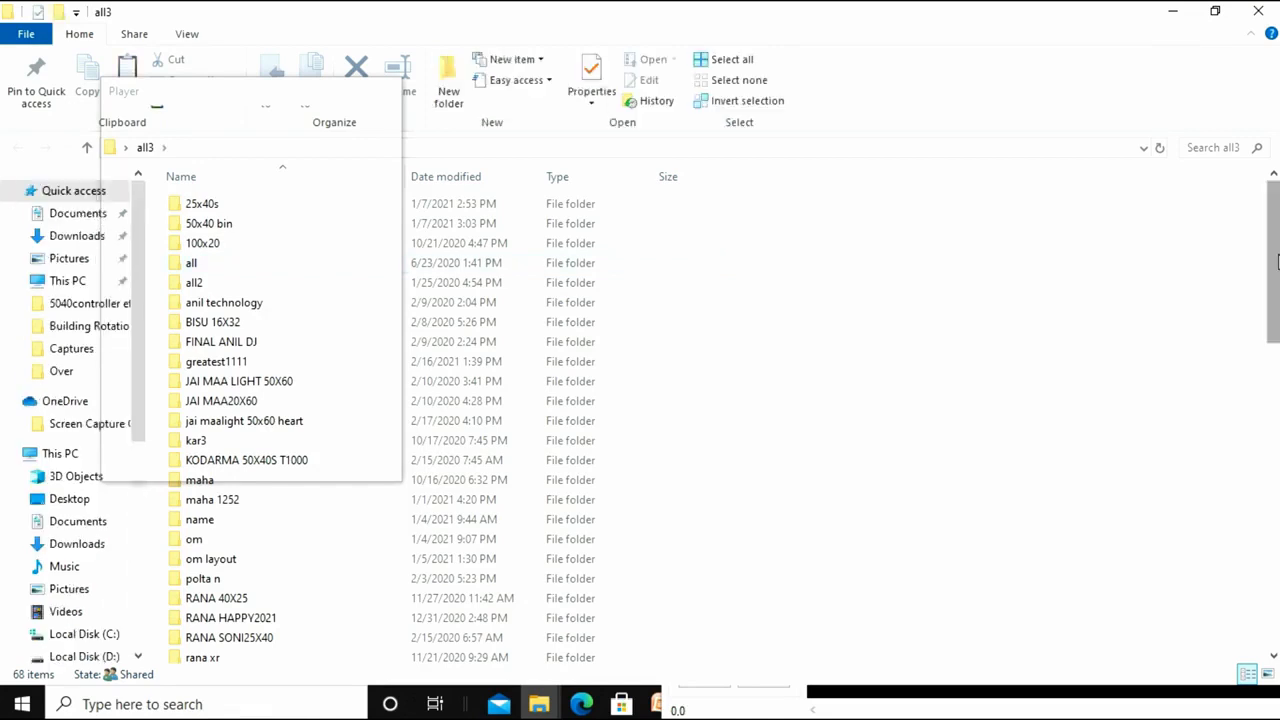
pyautogui.scroll(-6, 1274, 255)
pyautogui.moveTo(1273, 383); pyautogui.dragTo(1273, 386)
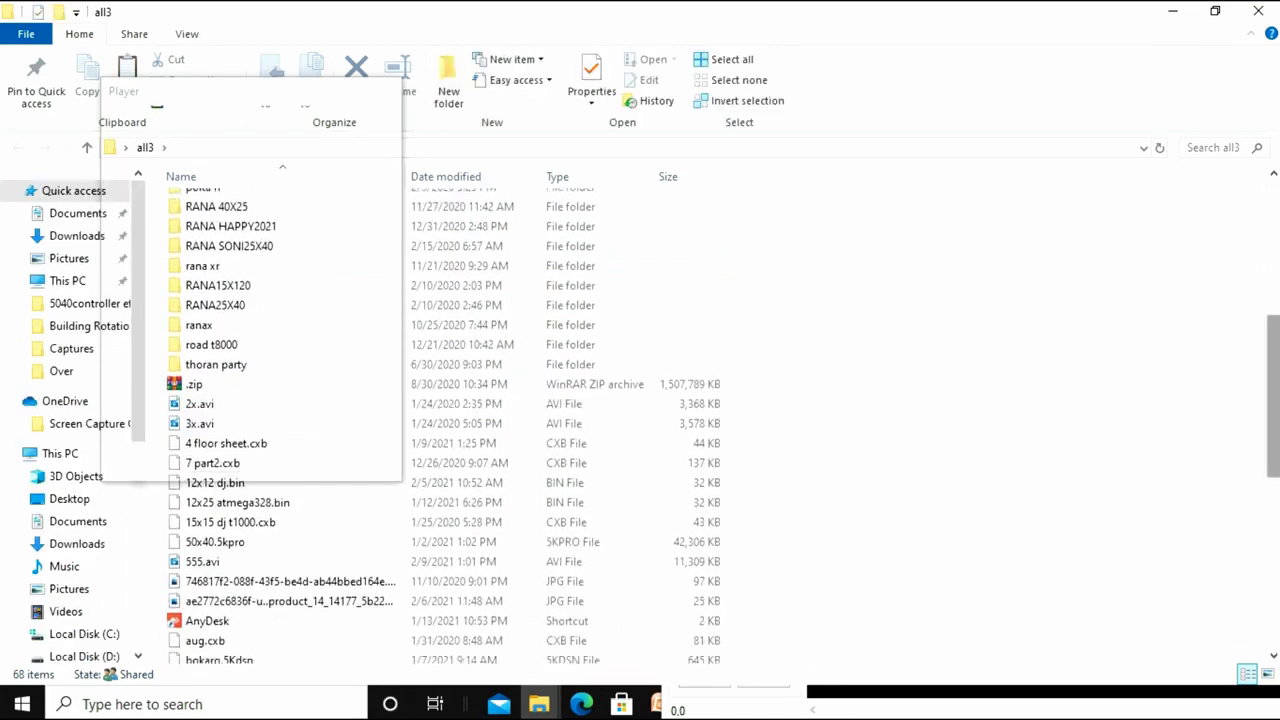
pyautogui.click(503, 402)
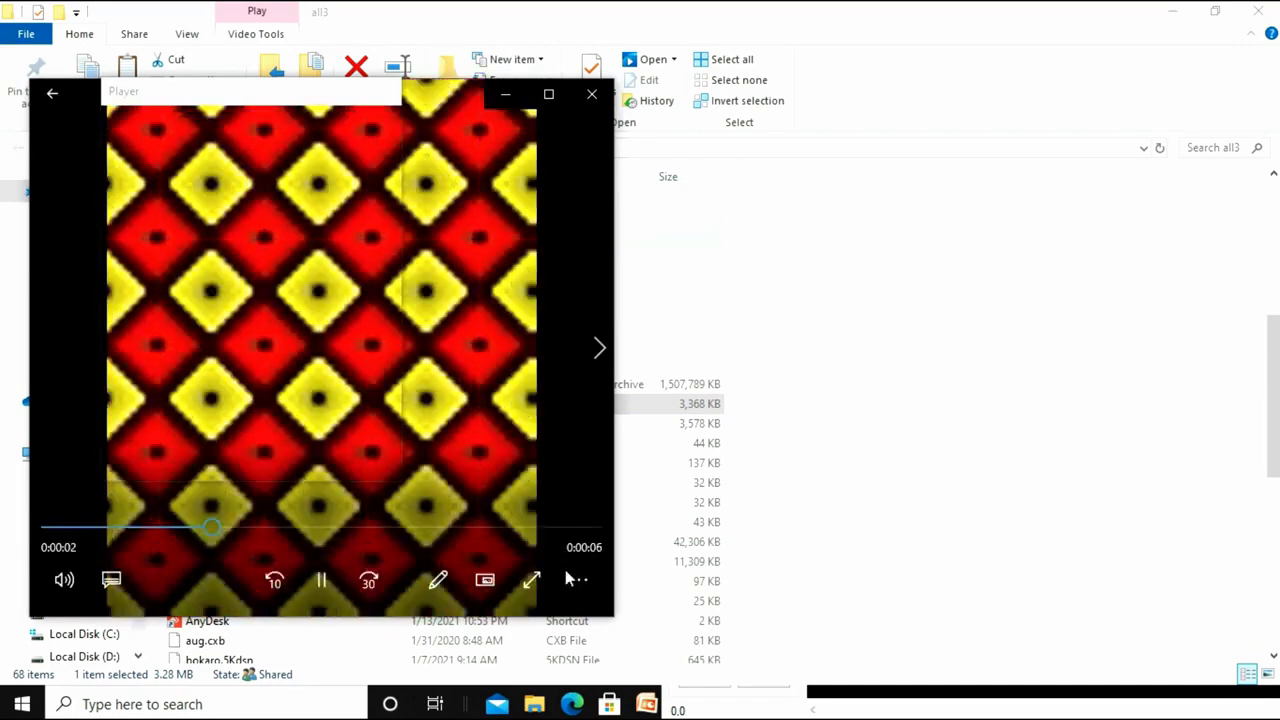
# Set the playing video to repeat, minimize the all3 folder window and move the Player capture frame fully over the video.
pyautogui.click(572, 580)
pyautogui.click(565, 489)
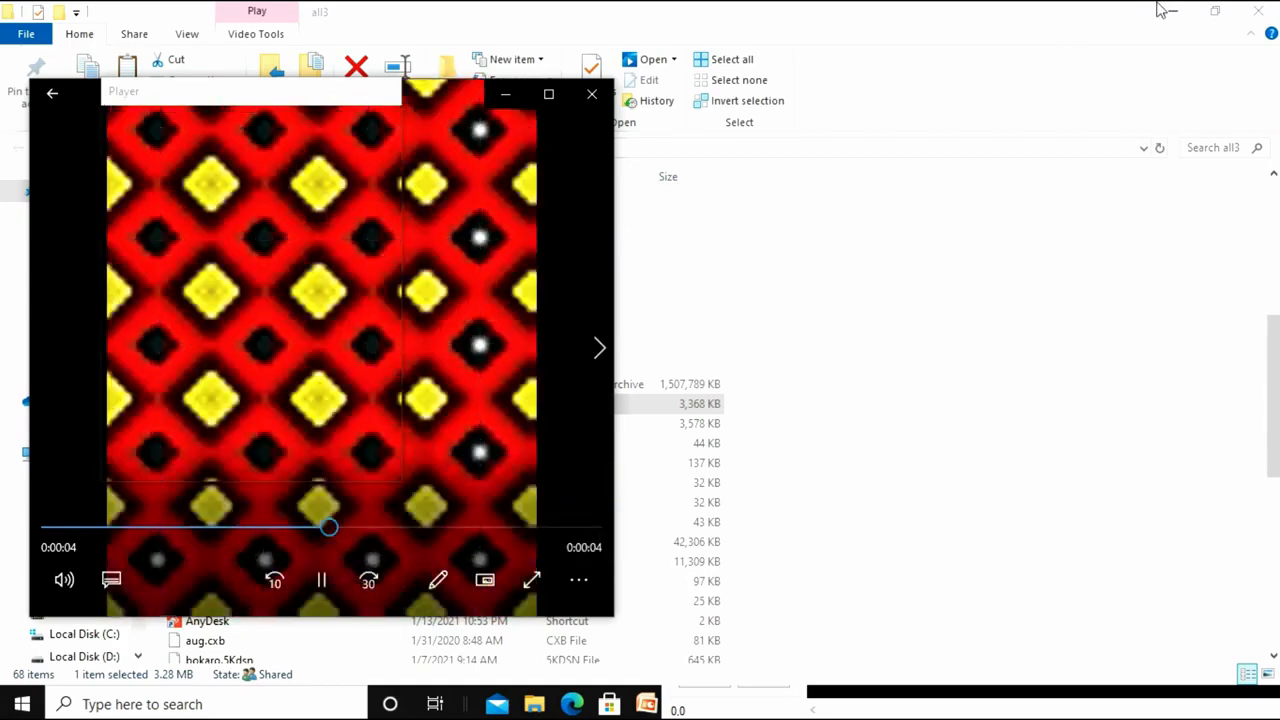
pyautogui.click(1162, 5)
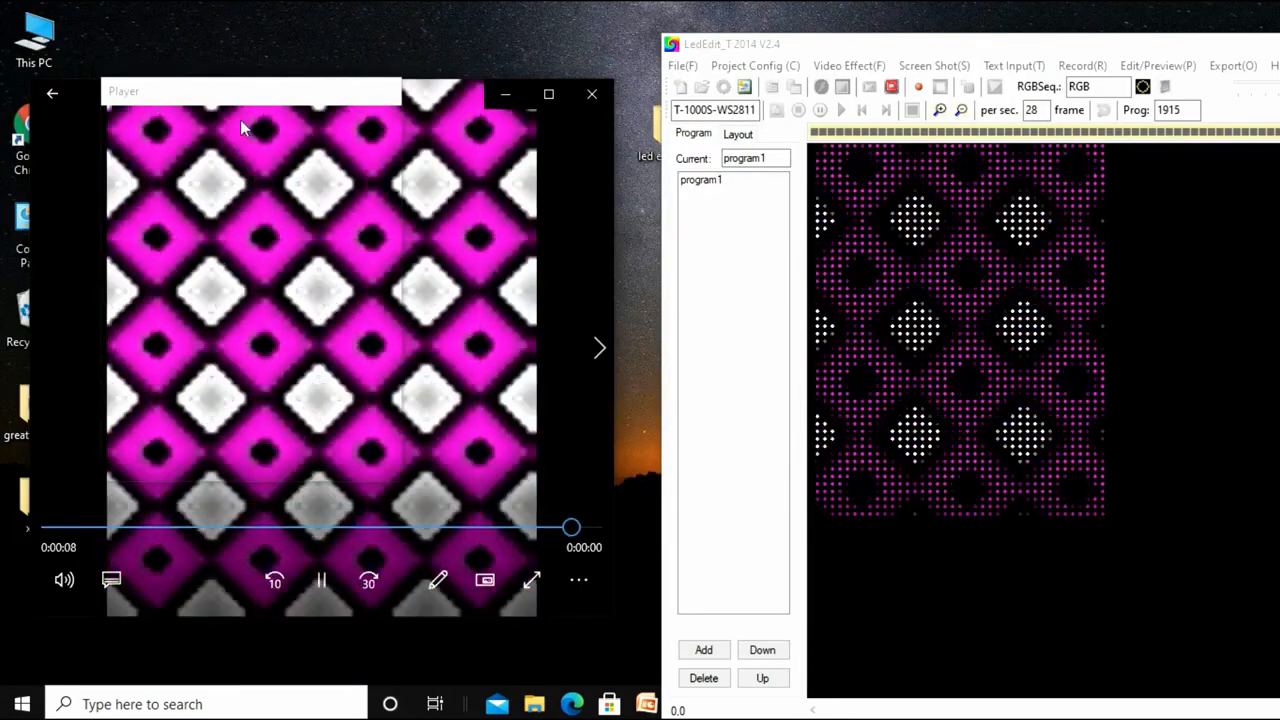
pyautogui.moveTo(241, 90); pyautogui.dragTo(306, 96)
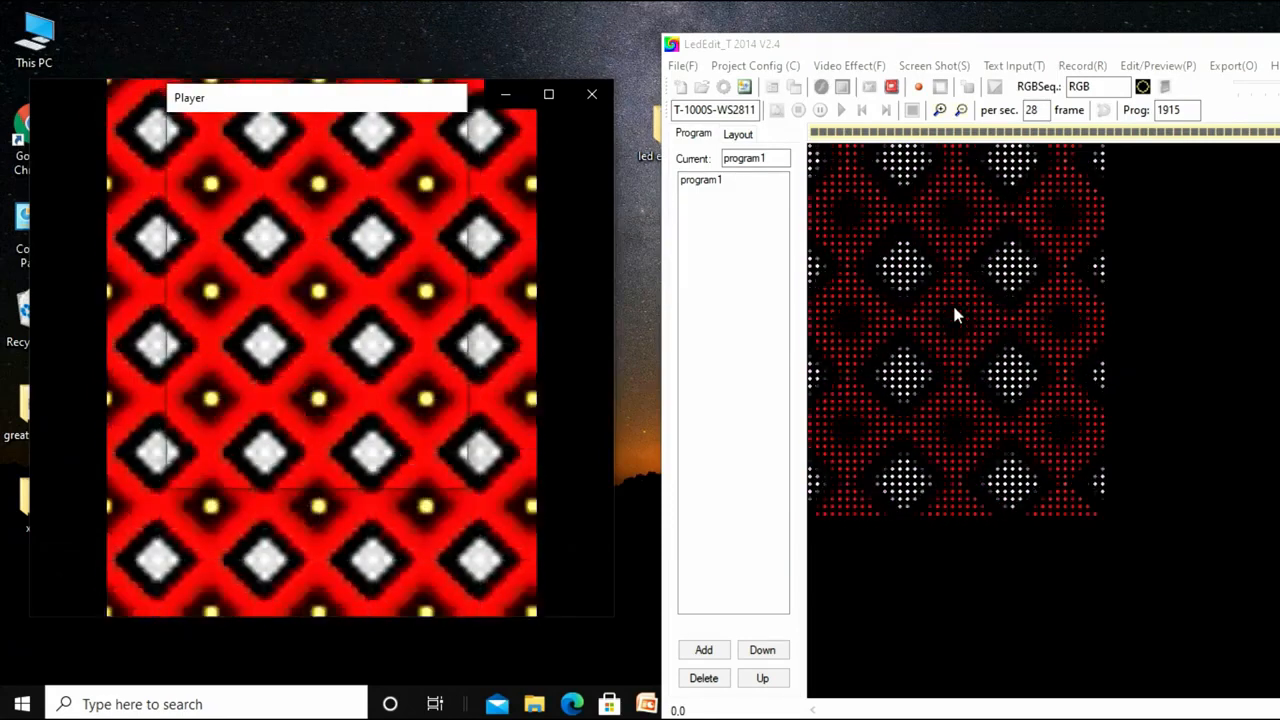
# Record a stretch of the captured video into program1 and end the screen shot capture.
pyautogui.click(920, 88)
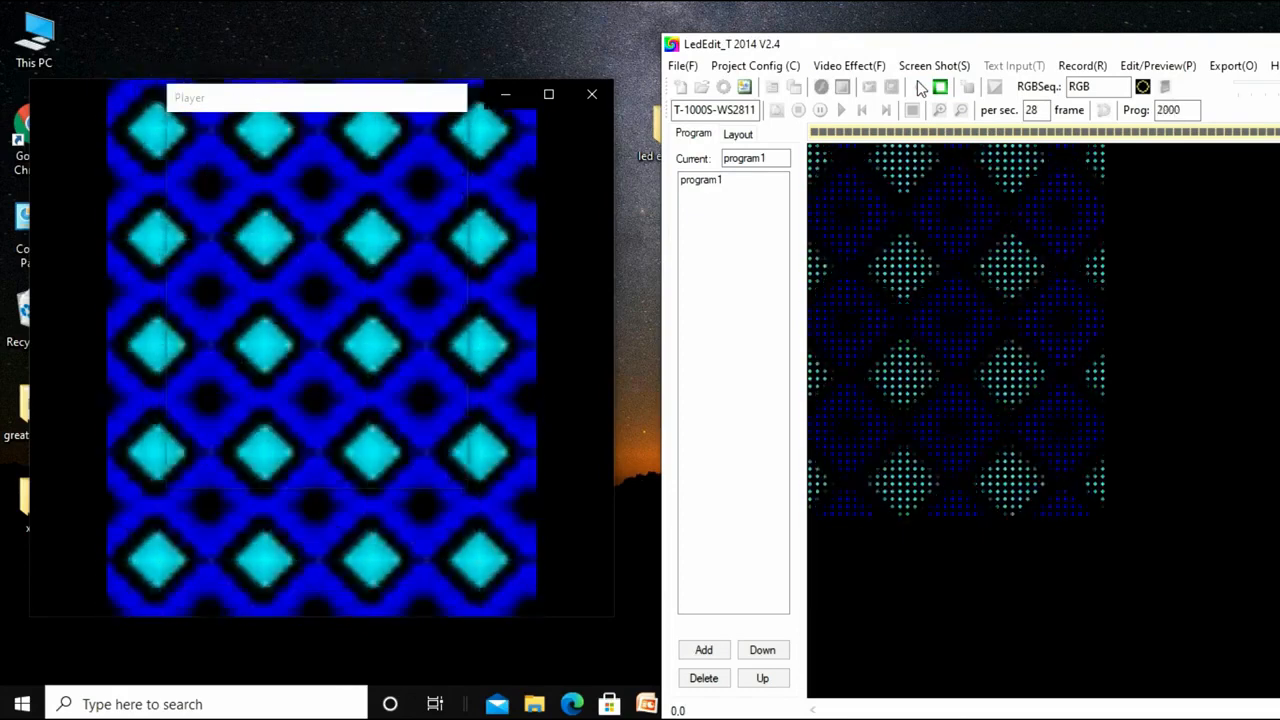
pyautogui.click(941, 87)
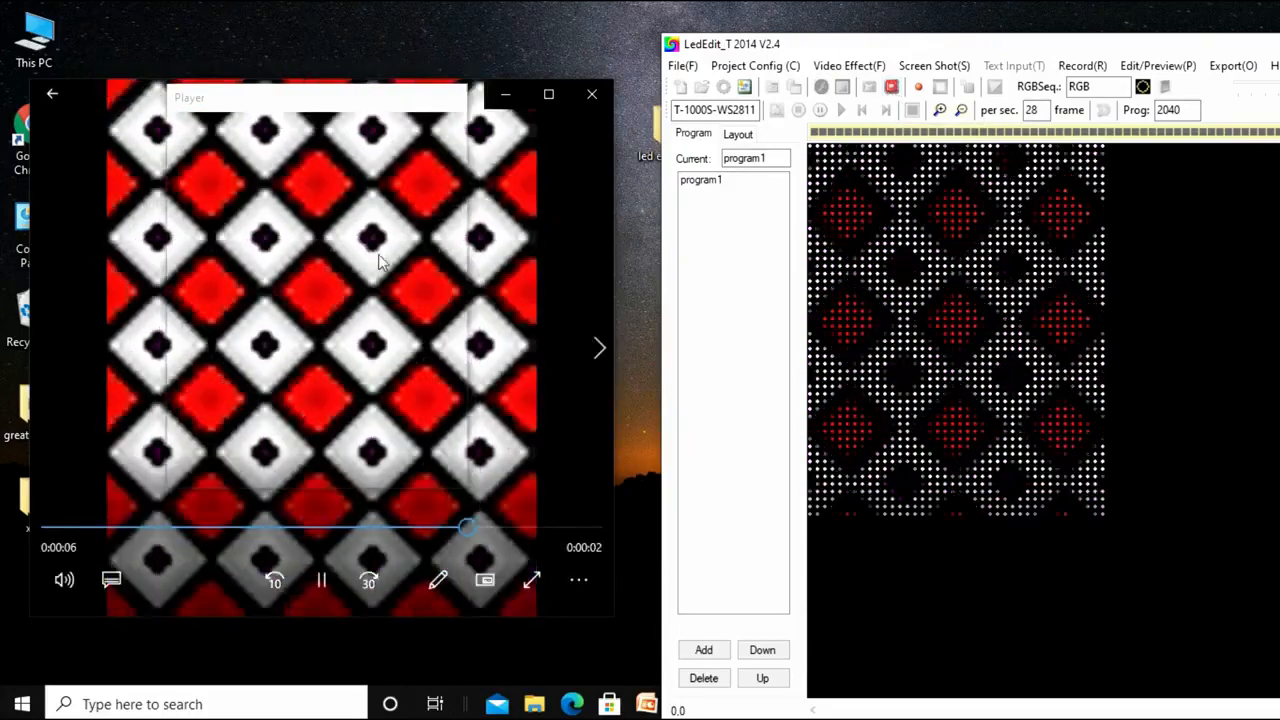
pyautogui.click(895, 89)
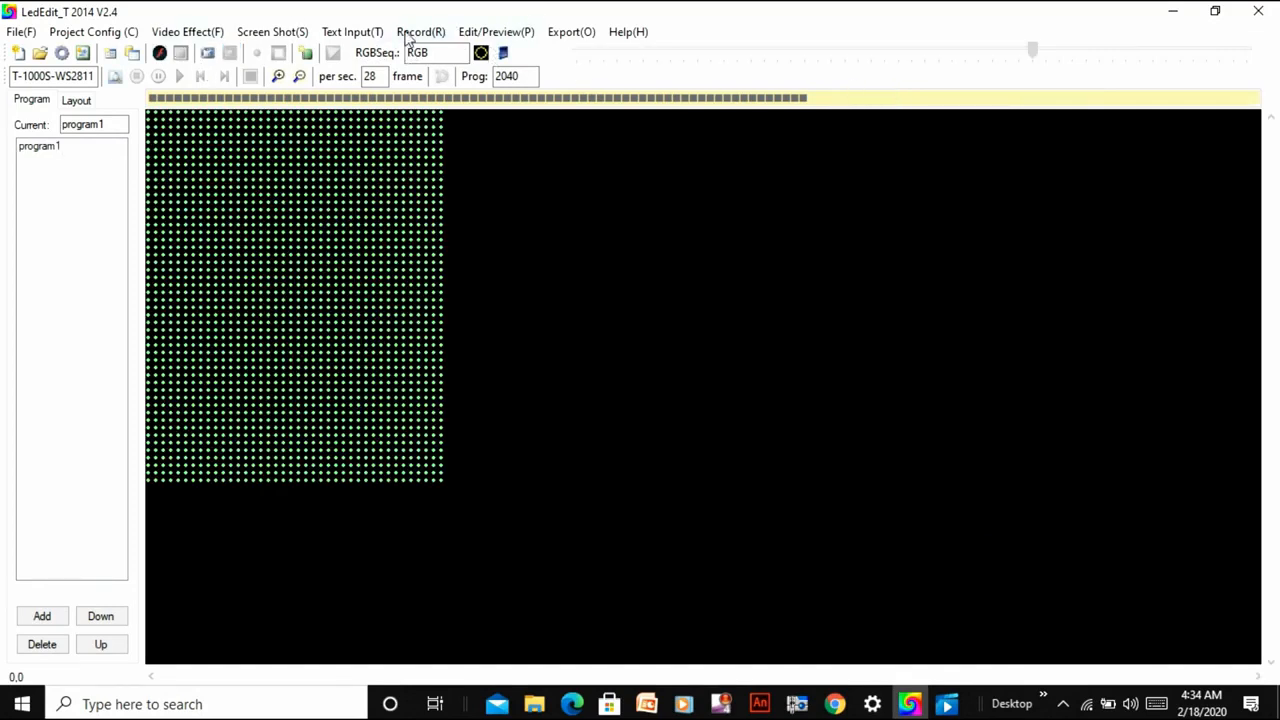
# Preview the recorded program1 effects, skipping ahead through the frames at several points, and exit the preview.
pyautogui.click(476, 34)
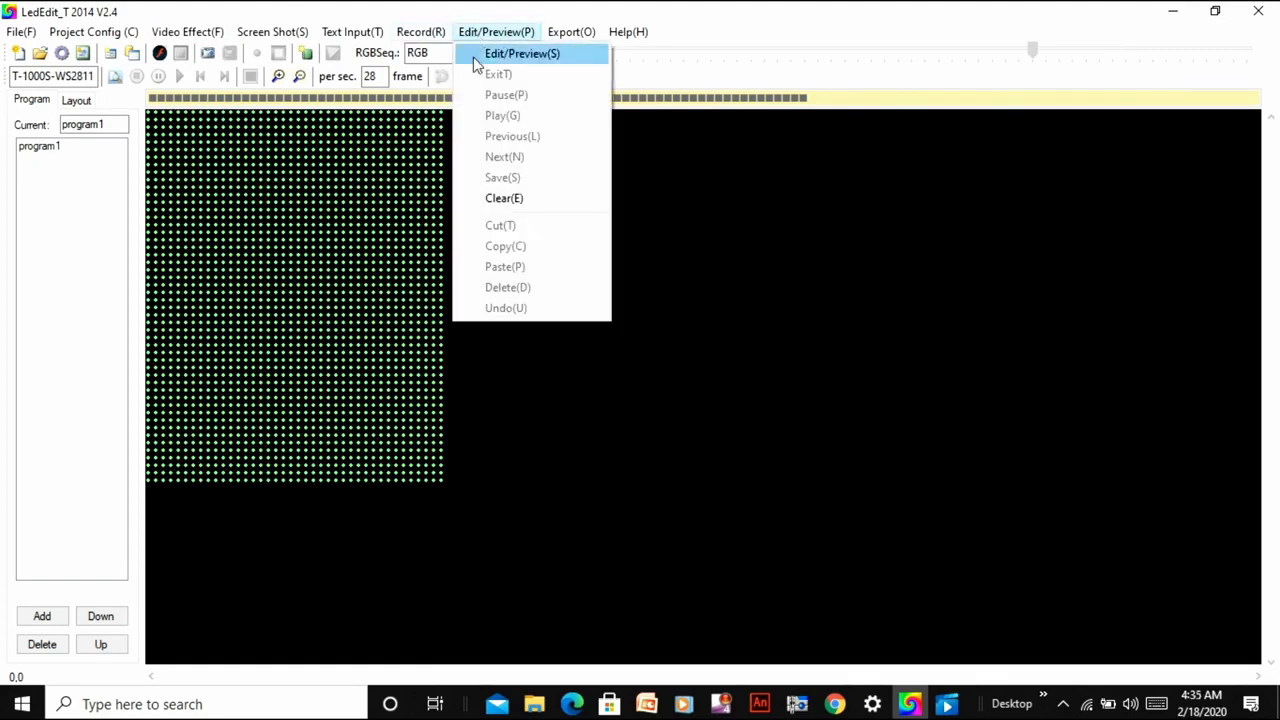
pyautogui.click(476, 56)
pyautogui.click(477, 57)
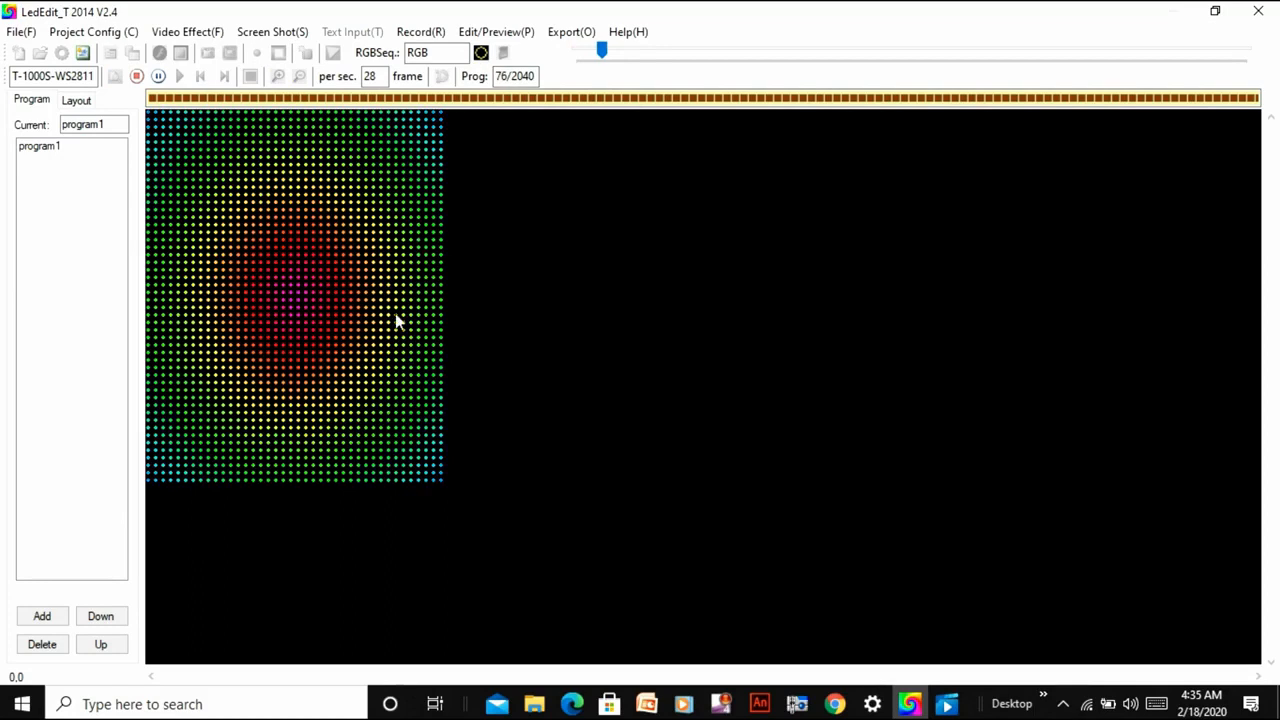
pyautogui.click(609, 51)
pyautogui.moveTo(611, 62); pyautogui.dragTo(766, 77)
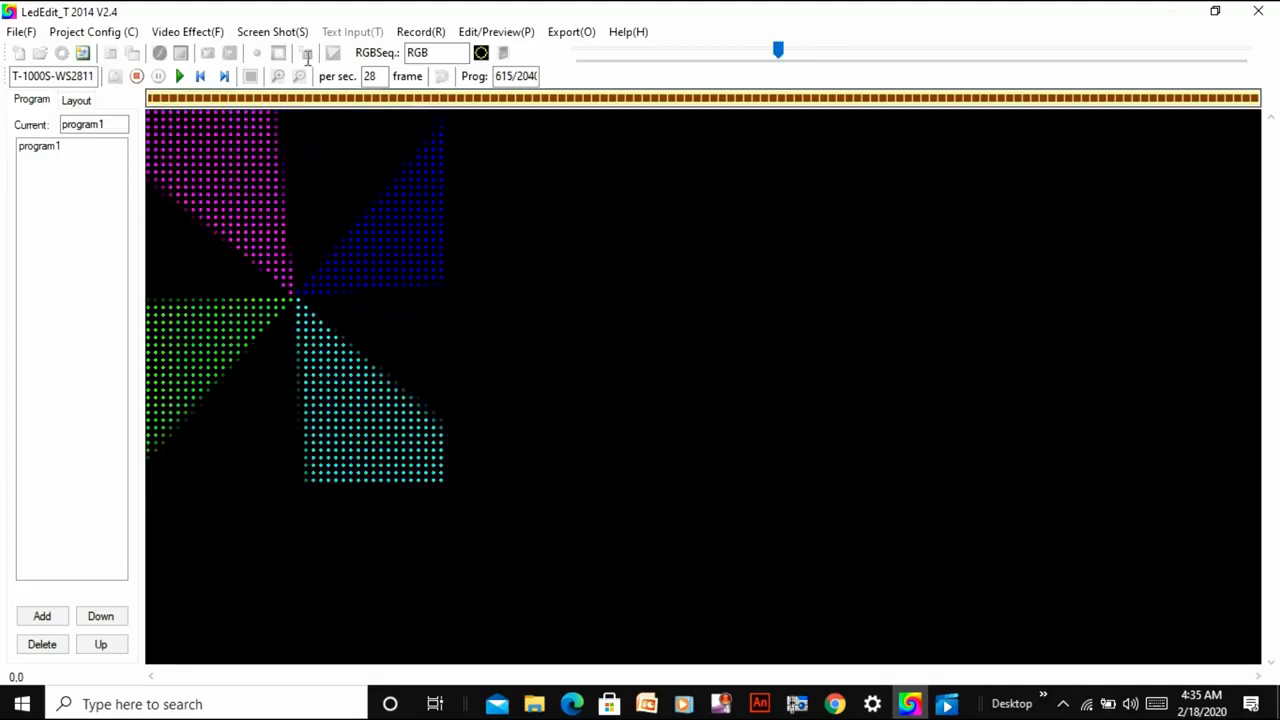
pyautogui.click(180, 77)
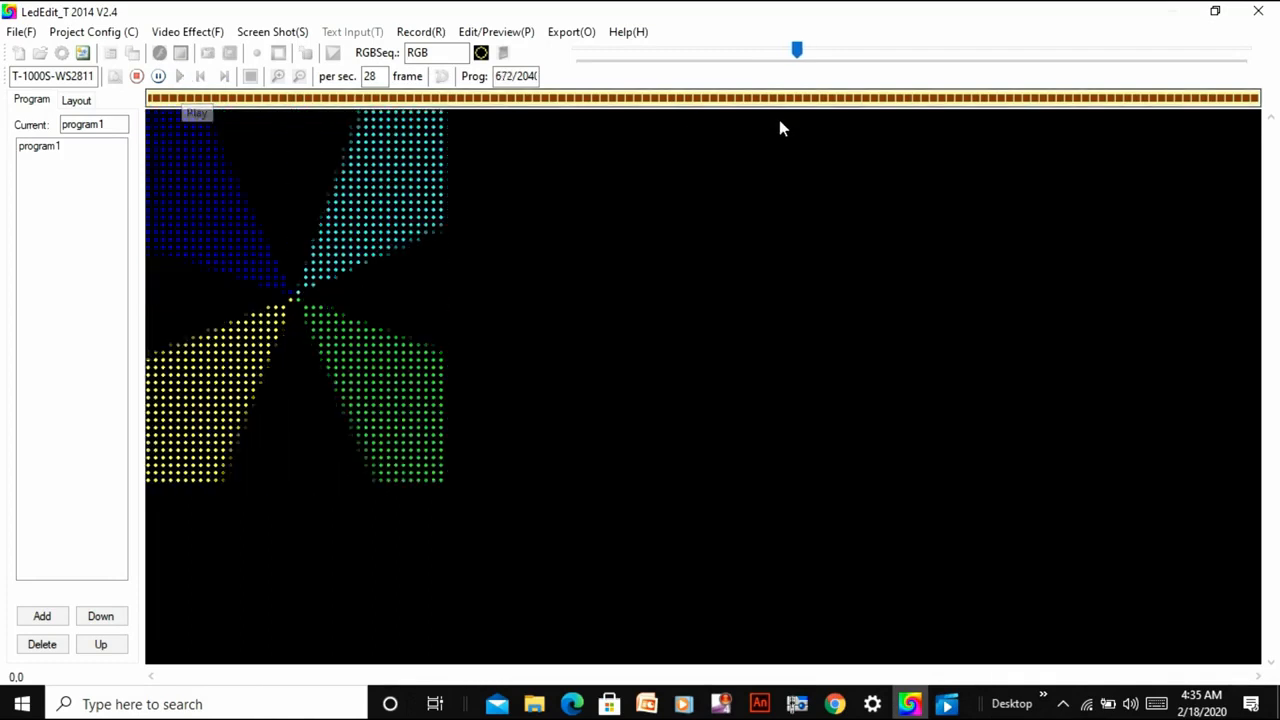
pyautogui.click(803, 54)
pyautogui.moveTo(814, 58); pyautogui.dragTo(1091, 108)
pyautogui.click(181, 77)
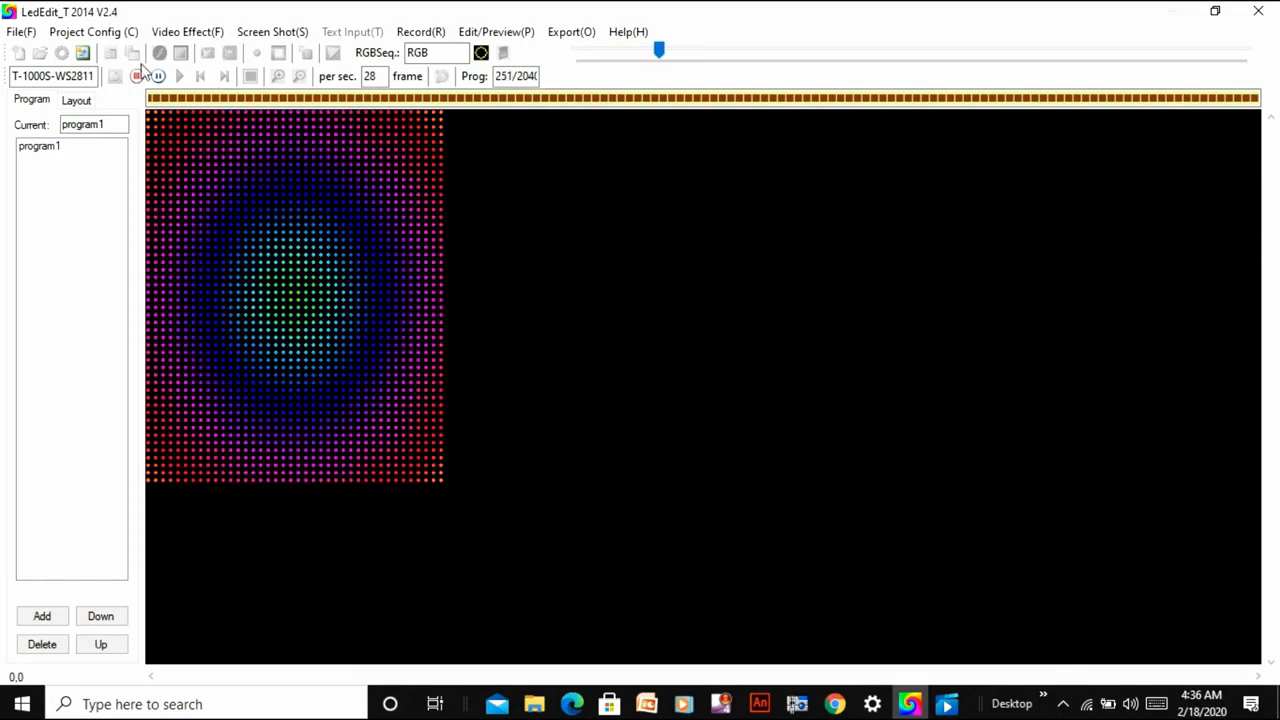
pyautogui.click(146, 80)
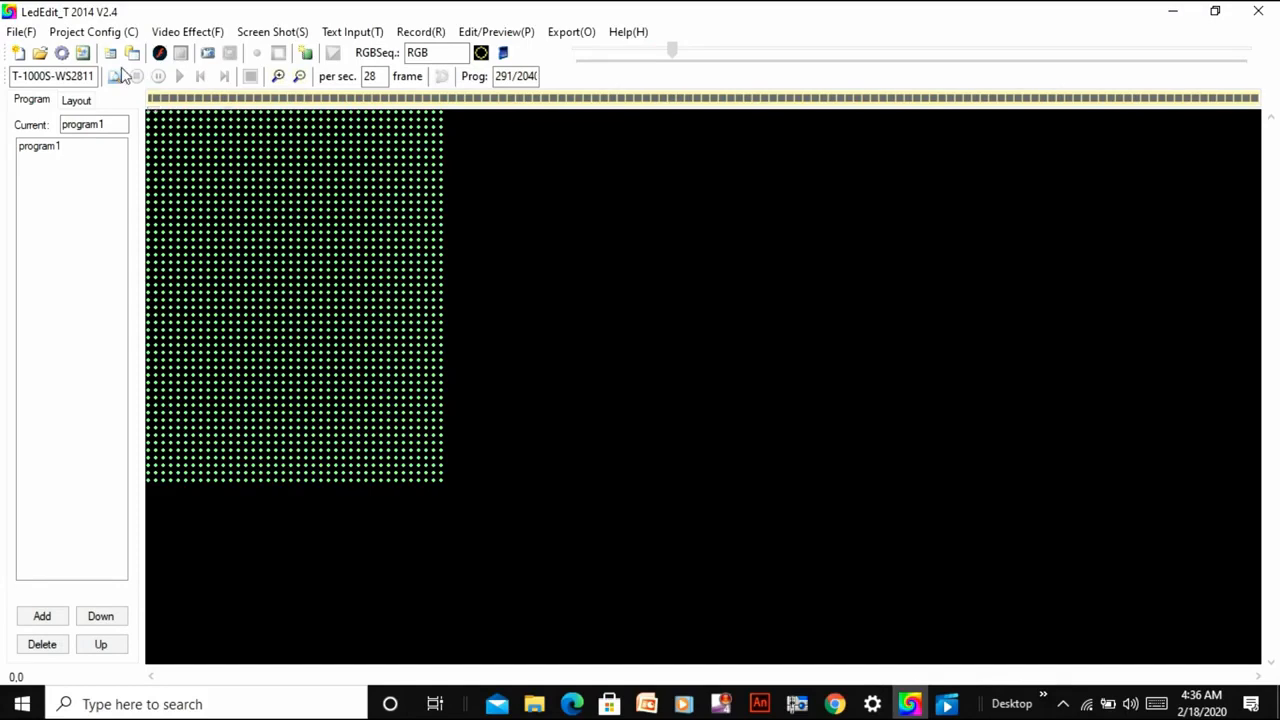
# Export program1 as a .led effect with the default effect setup into a new desktop folder named PIXEL LED.
pyautogui.click(560, 33)
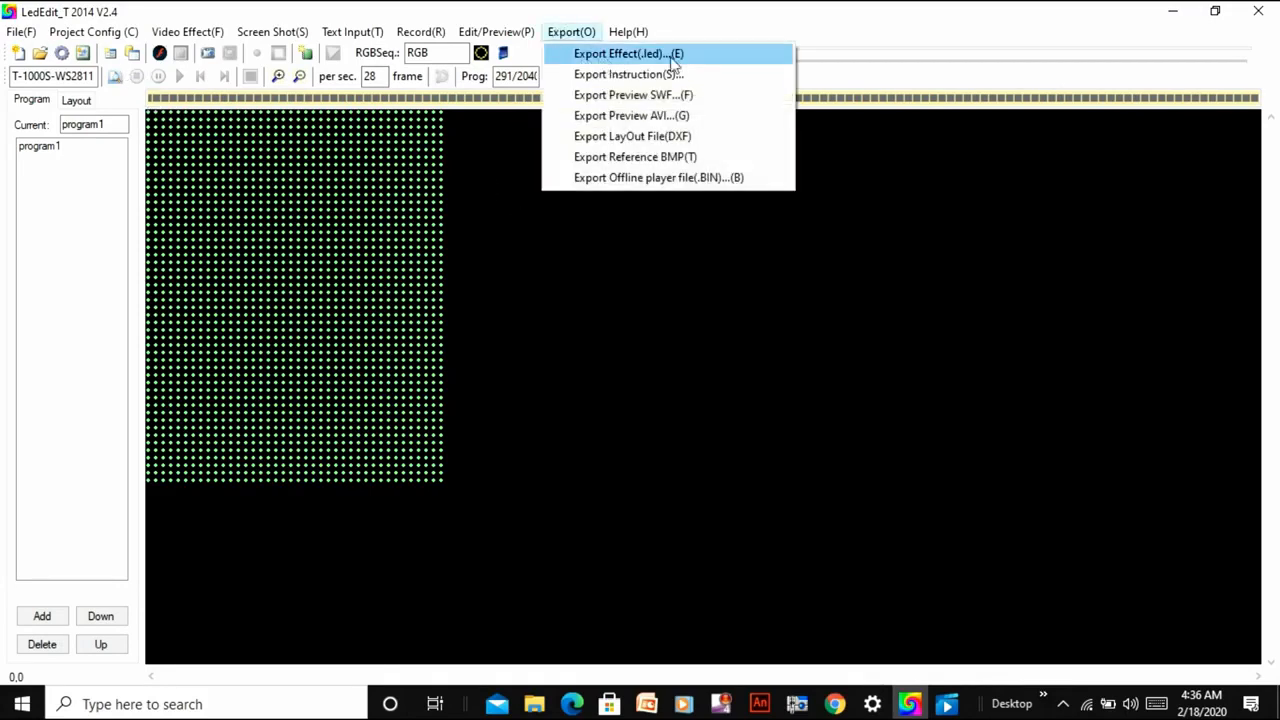
pyautogui.click(607, 60)
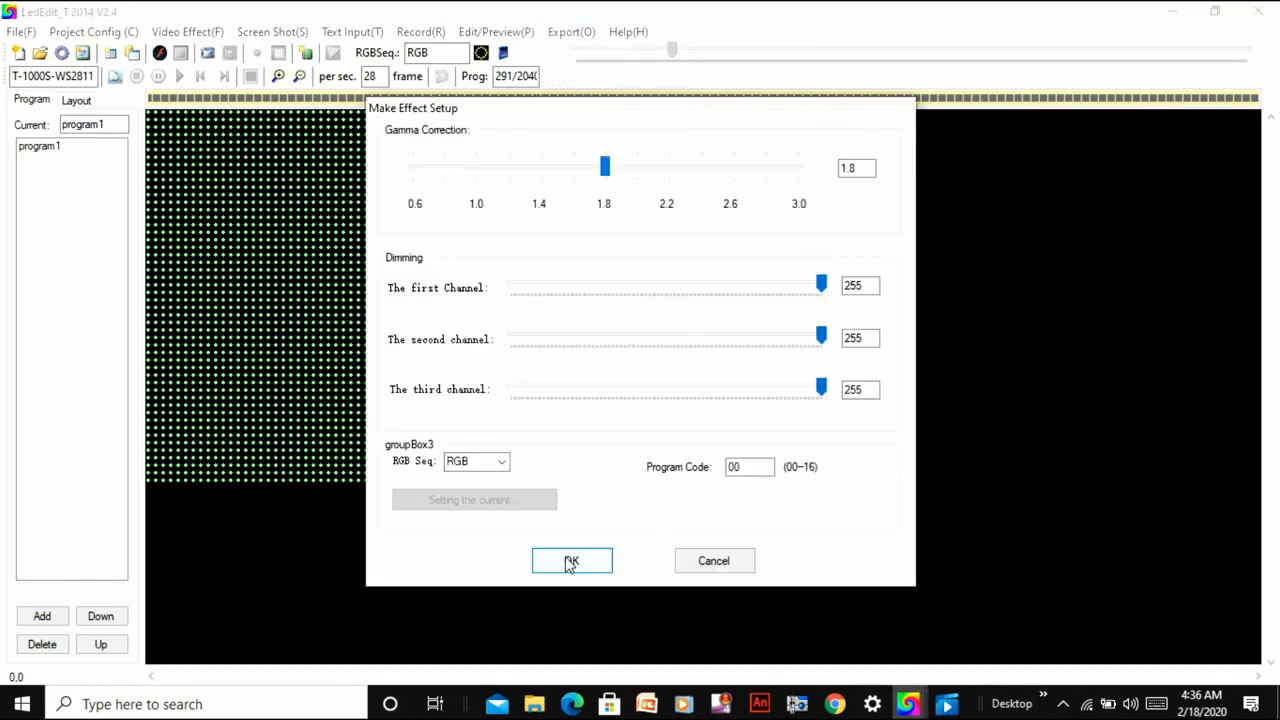
pyautogui.click(570, 562)
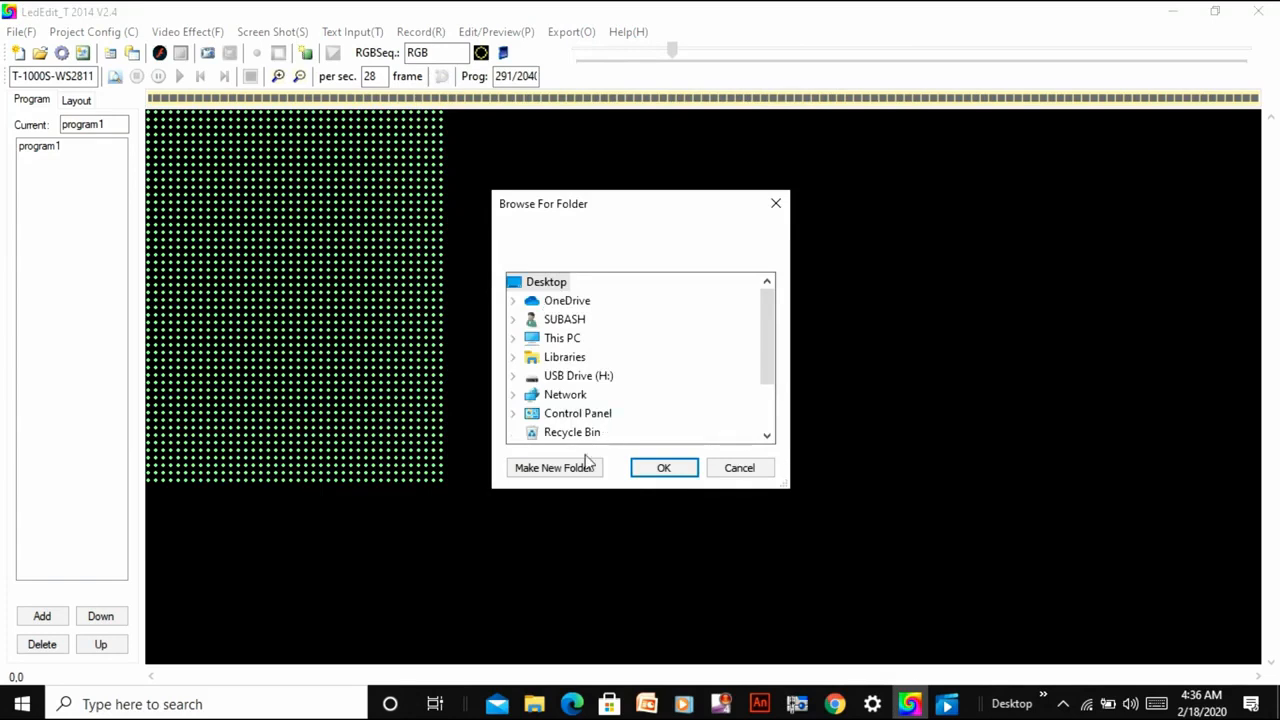
pyautogui.moveTo(767, 358); pyautogui.dragTo(782, 328)
pyautogui.click(577, 470)
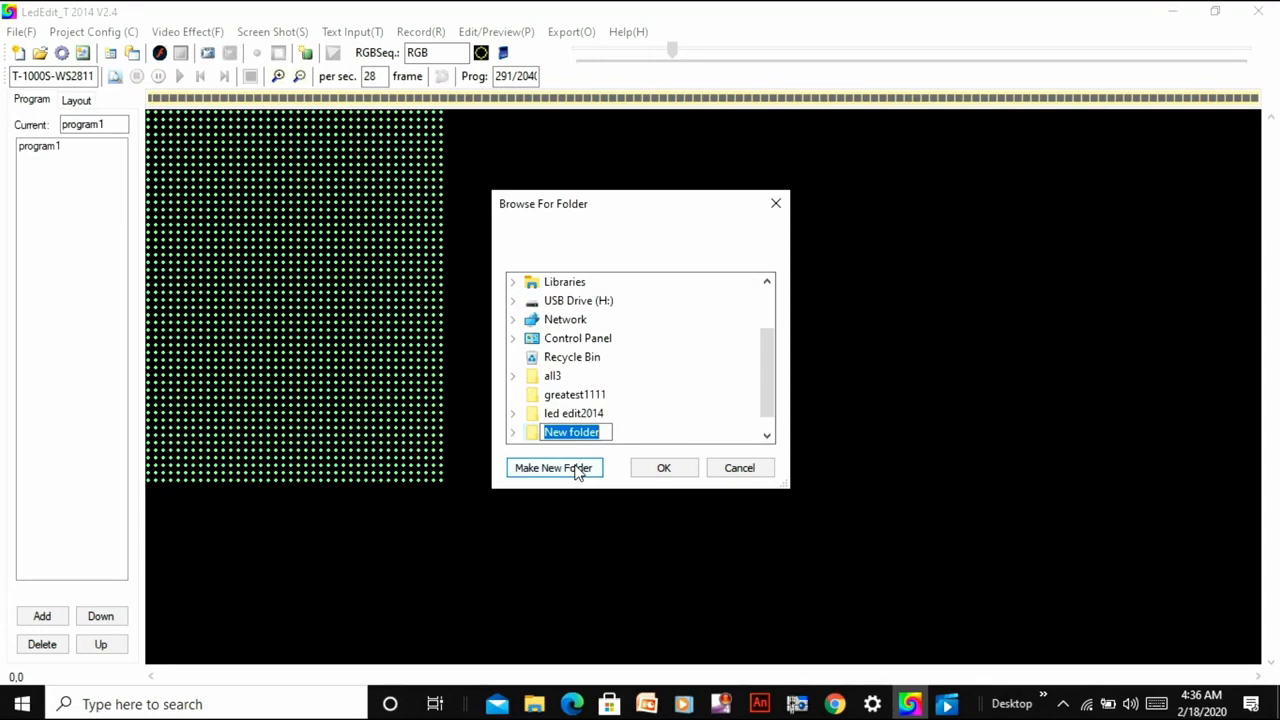
pyautogui.press('BackSpace')
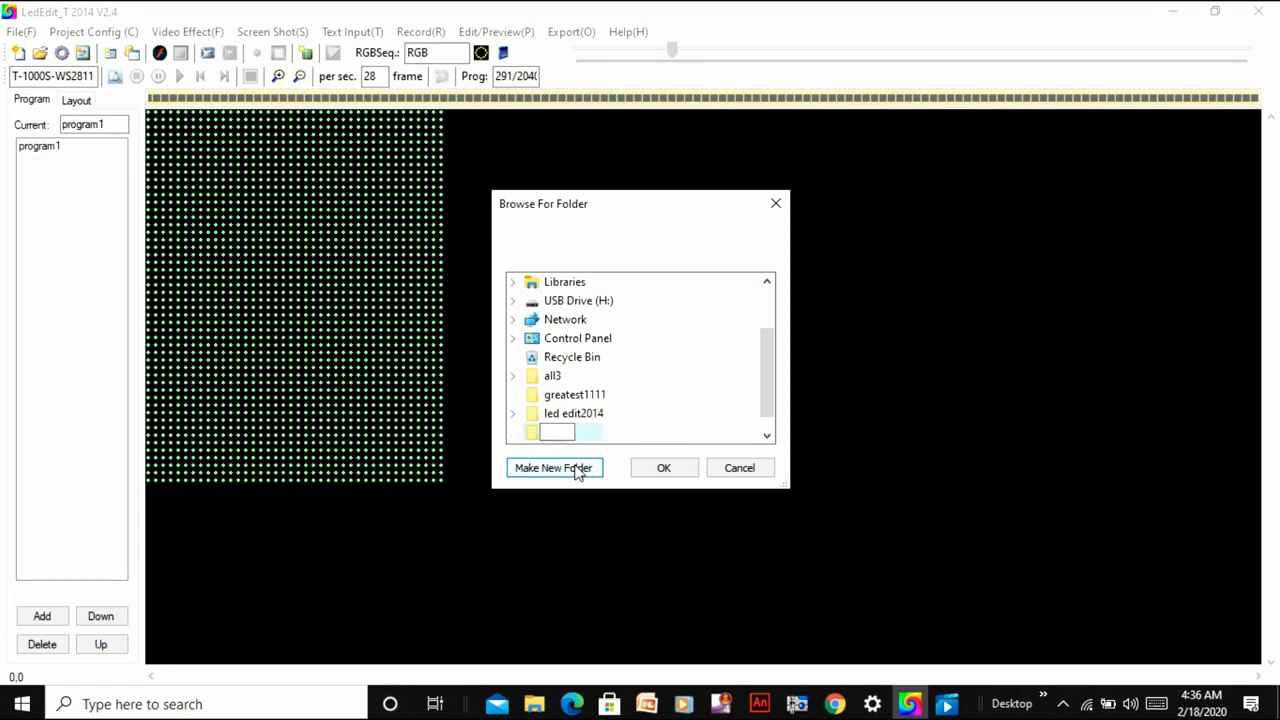
pyautogui.write('PIXEL LED')
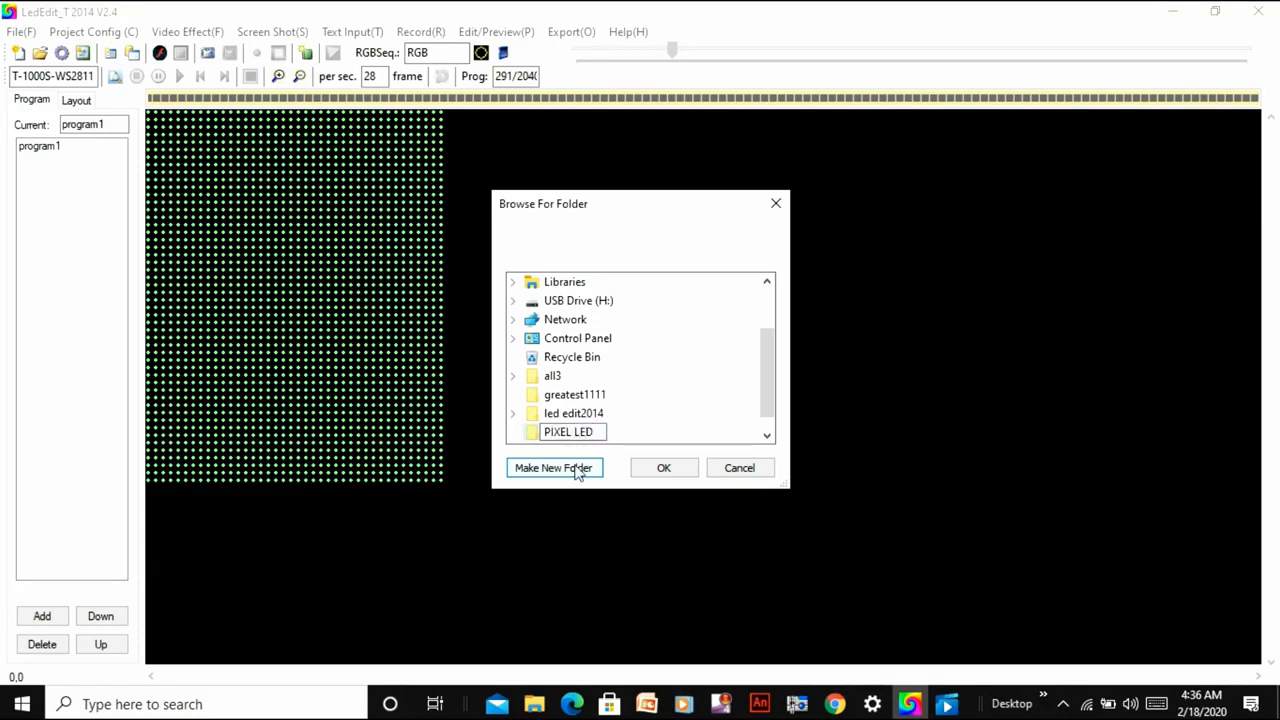
pyautogui.click(615, 427)
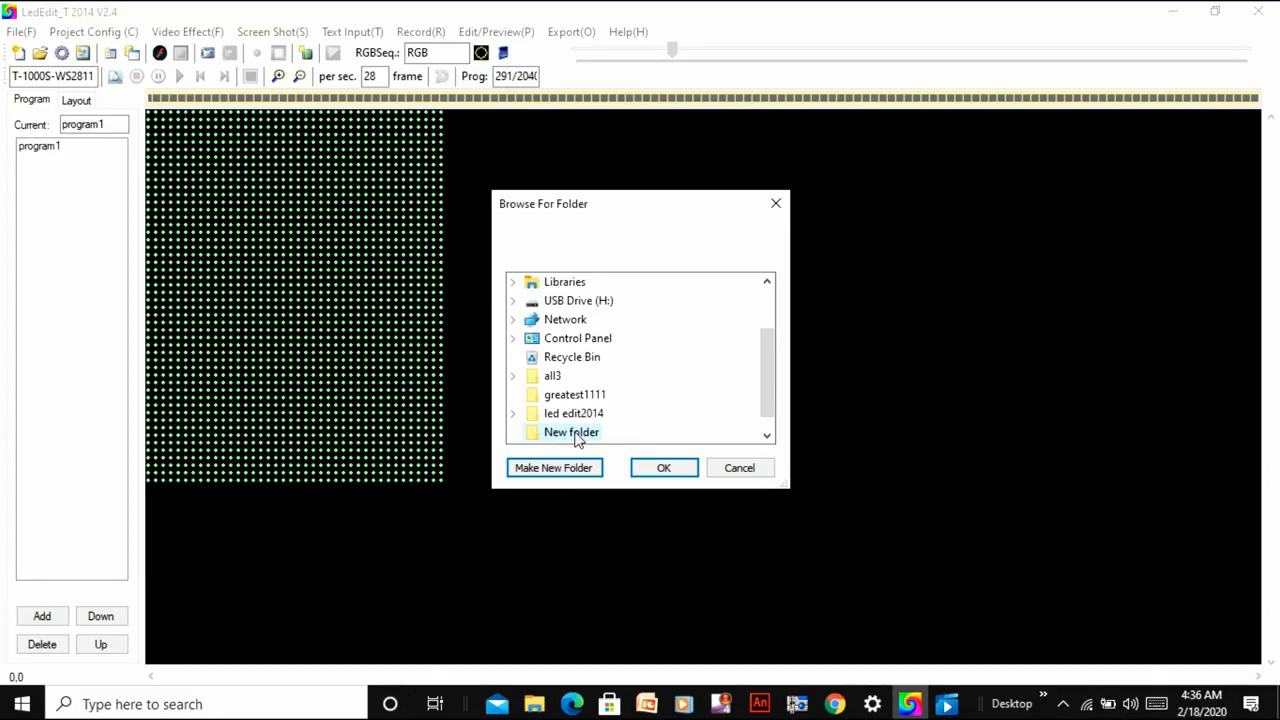
pyautogui.click(658, 468)
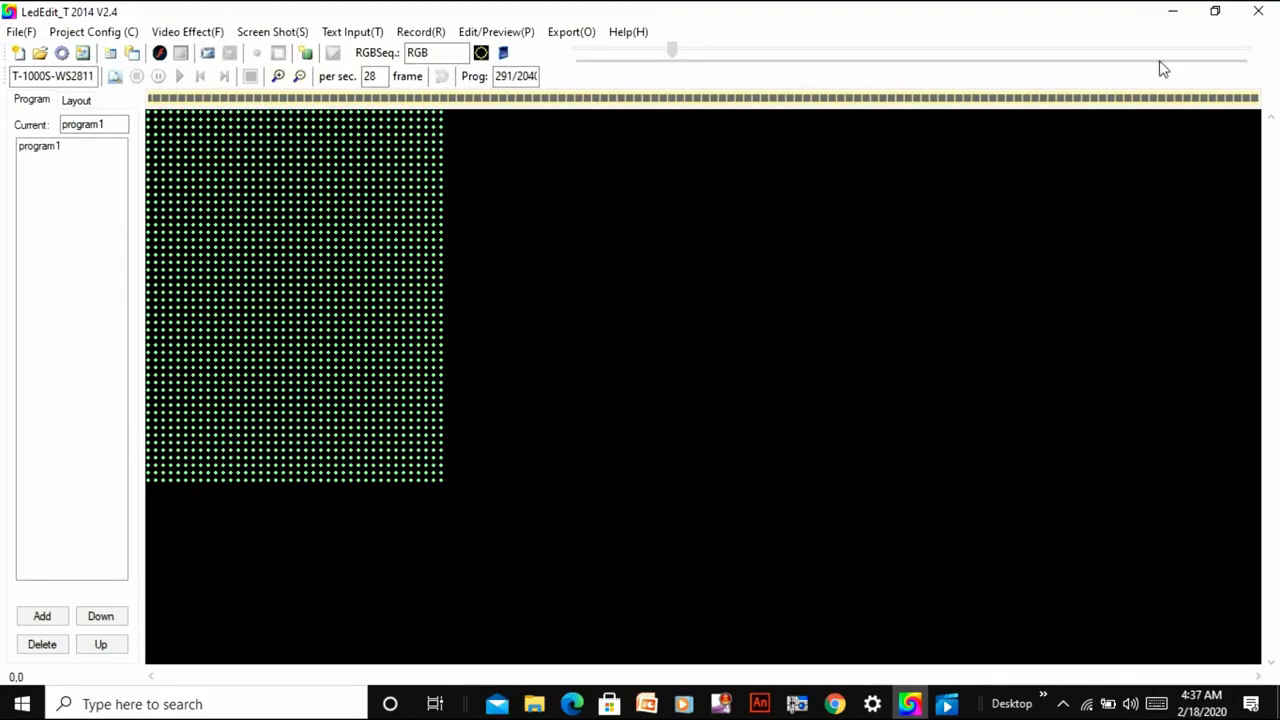
# Minimize LedEdit, close the video player and inspect the exported effect in the desktop's PIXEL LED folder, down to Led and Controller-1.
pyautogui.click(1172, 12)
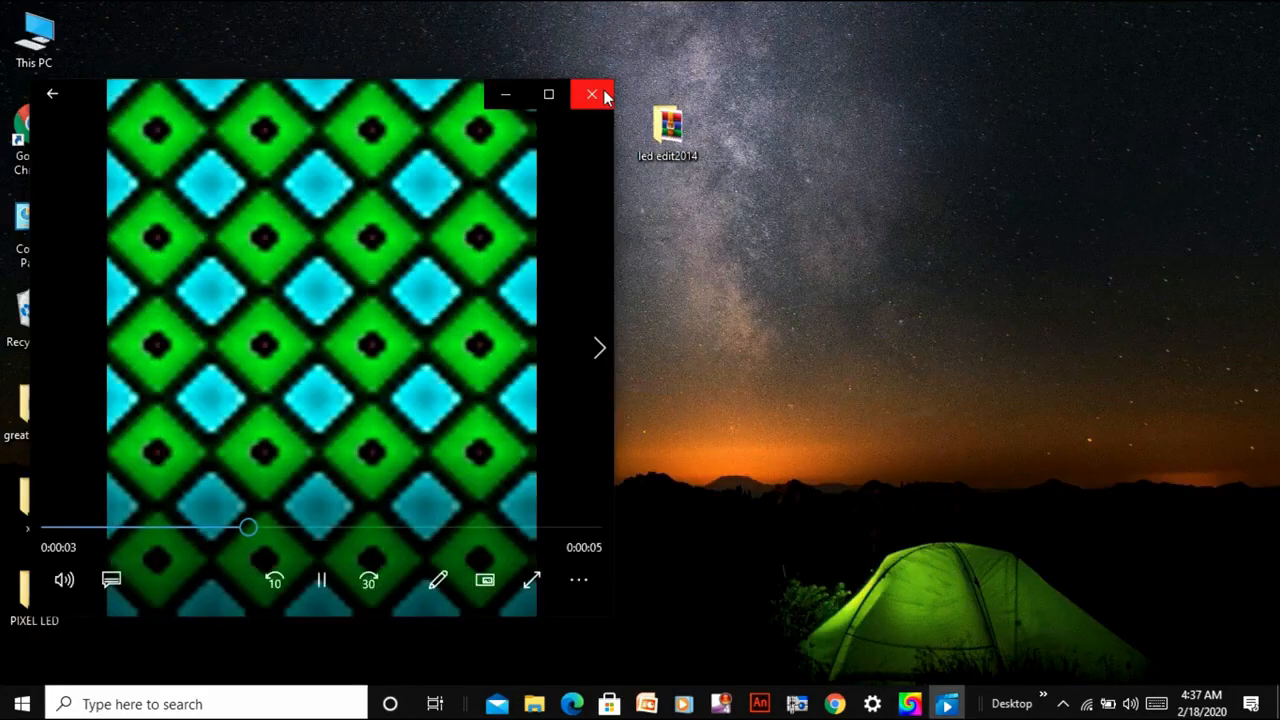
pyautogui.click(603, 95)
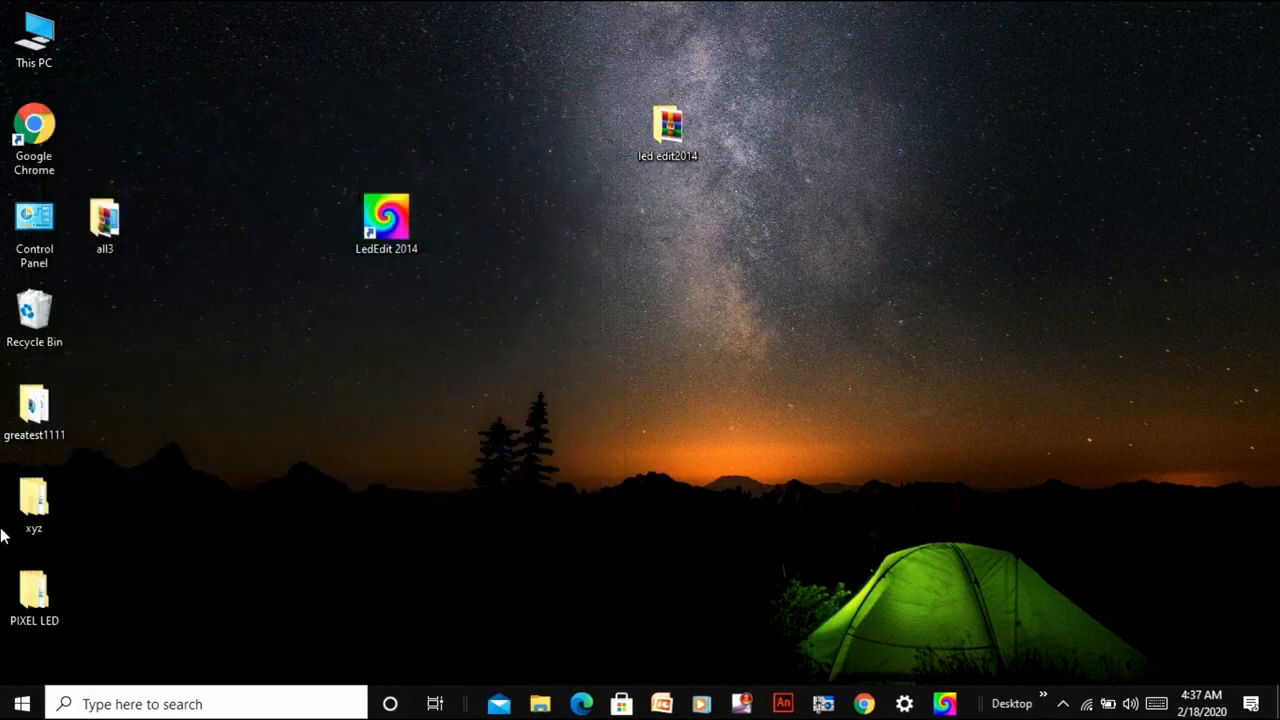
pyautogui.doubleClick(30, 588)
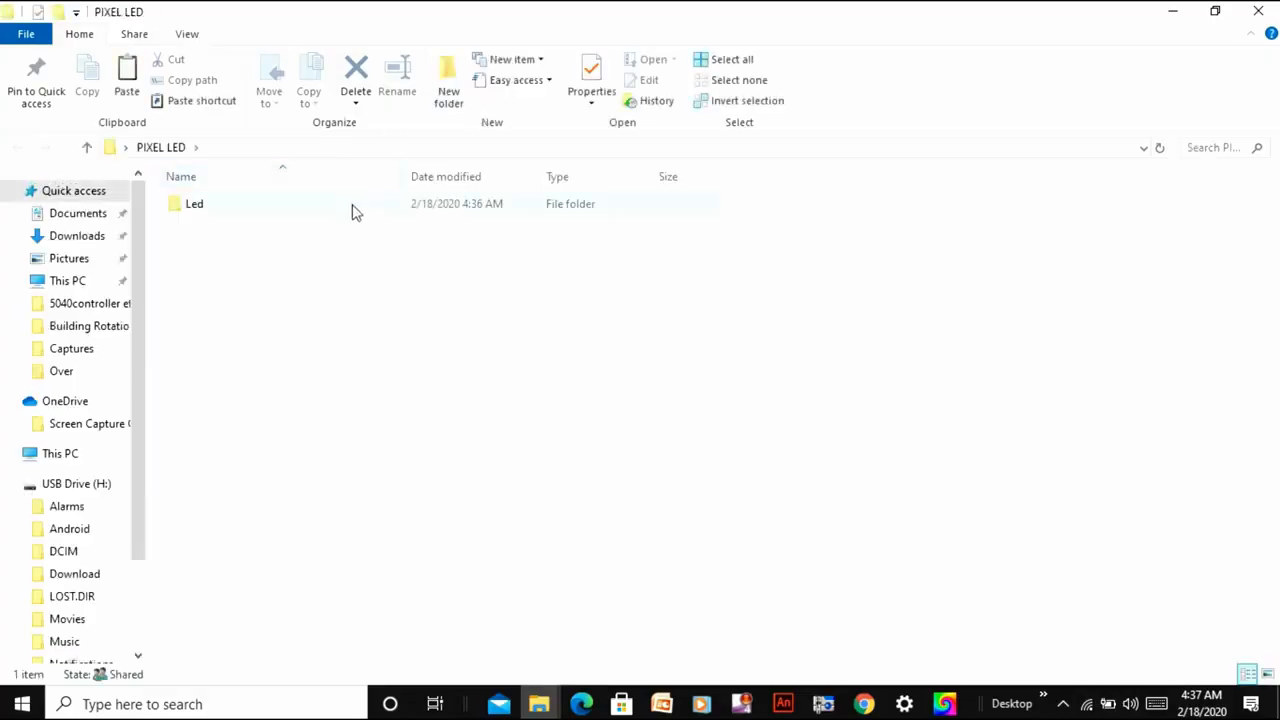
pyautogui.doubleClick(352, 208)
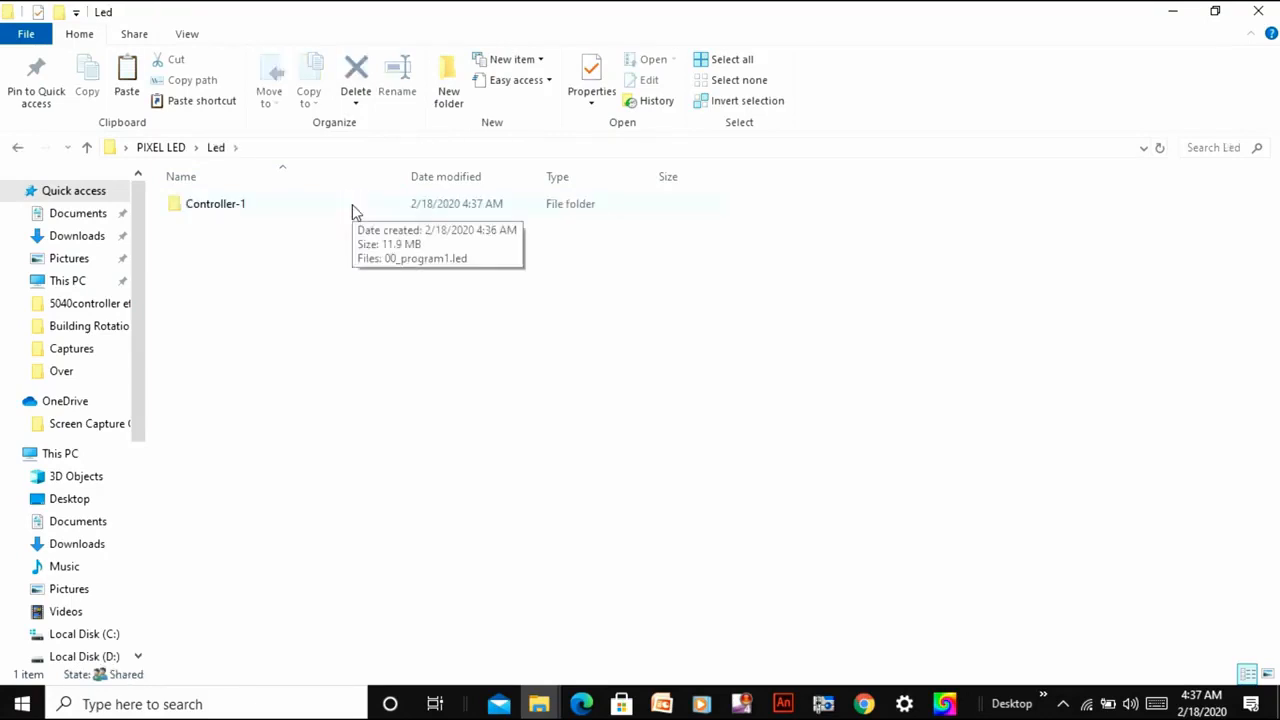
pyautogui.click(352, 210)
pyautogui.doubleClick(352, 208)
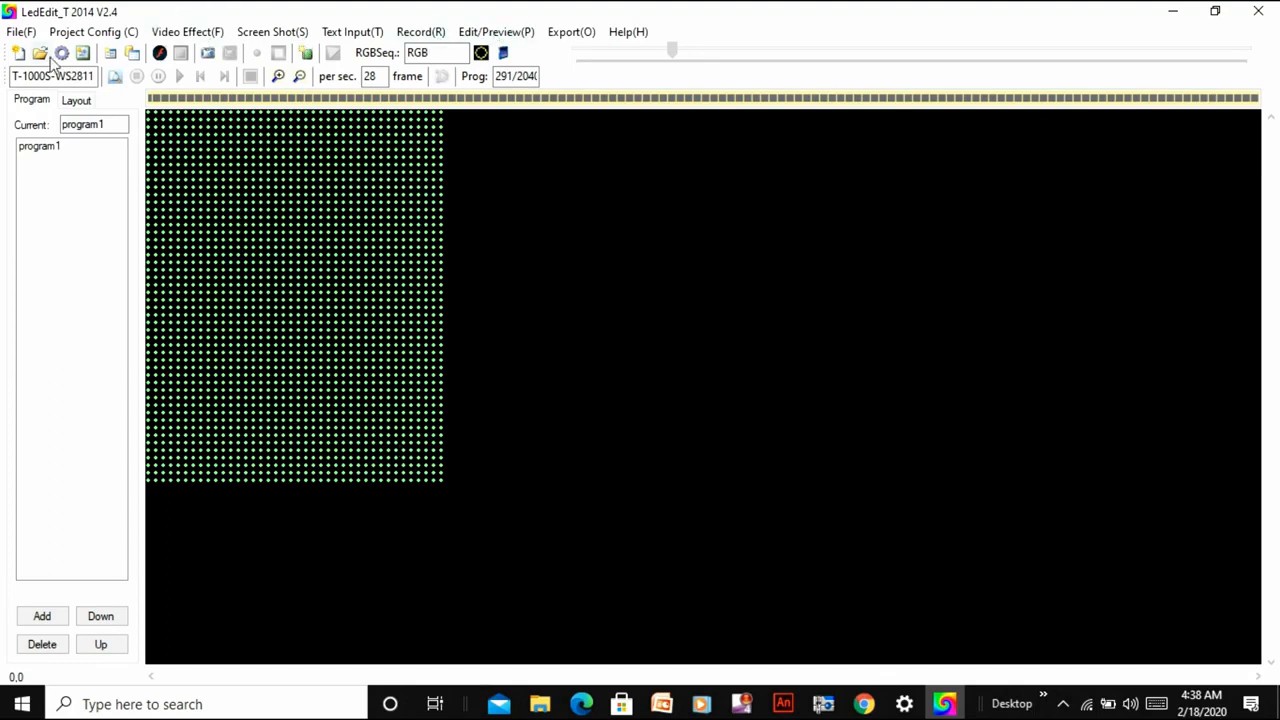
# Start a manual layout in LedEdit and open the layout file 7 part2.cxb from the all3 folder.
pyautogui.click(99, 34)
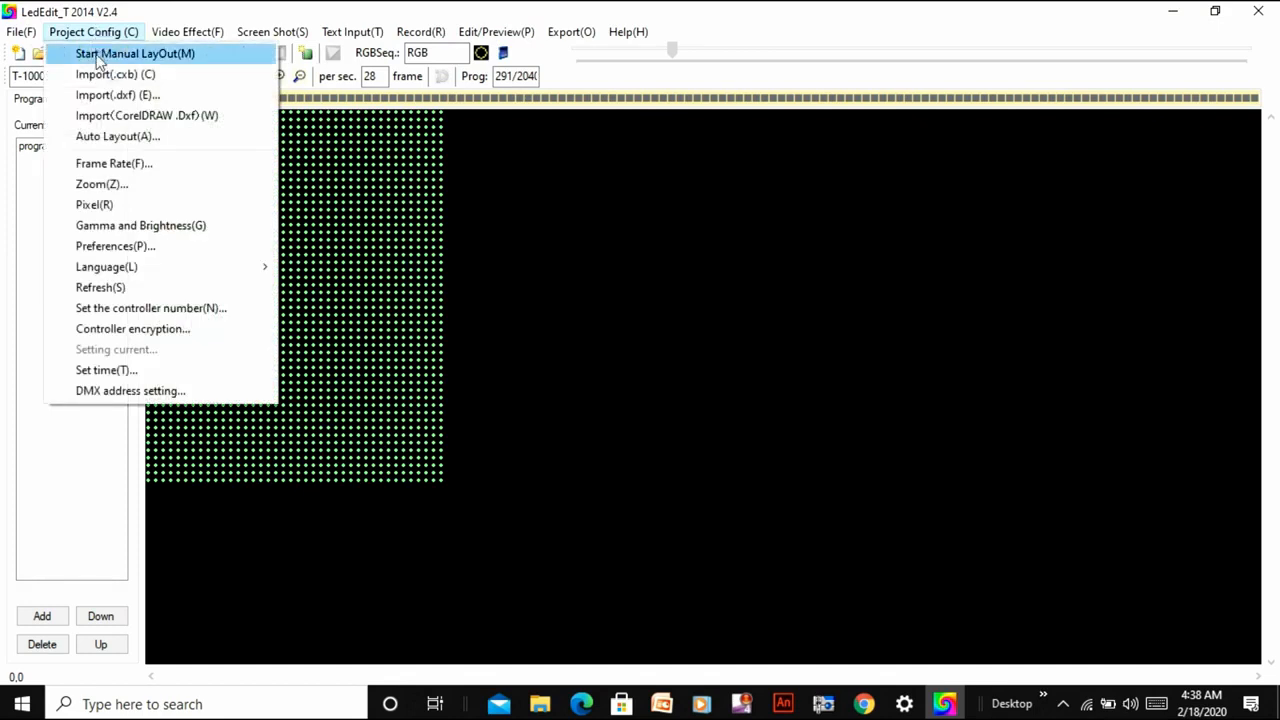
pyautogui.click(99, 55)
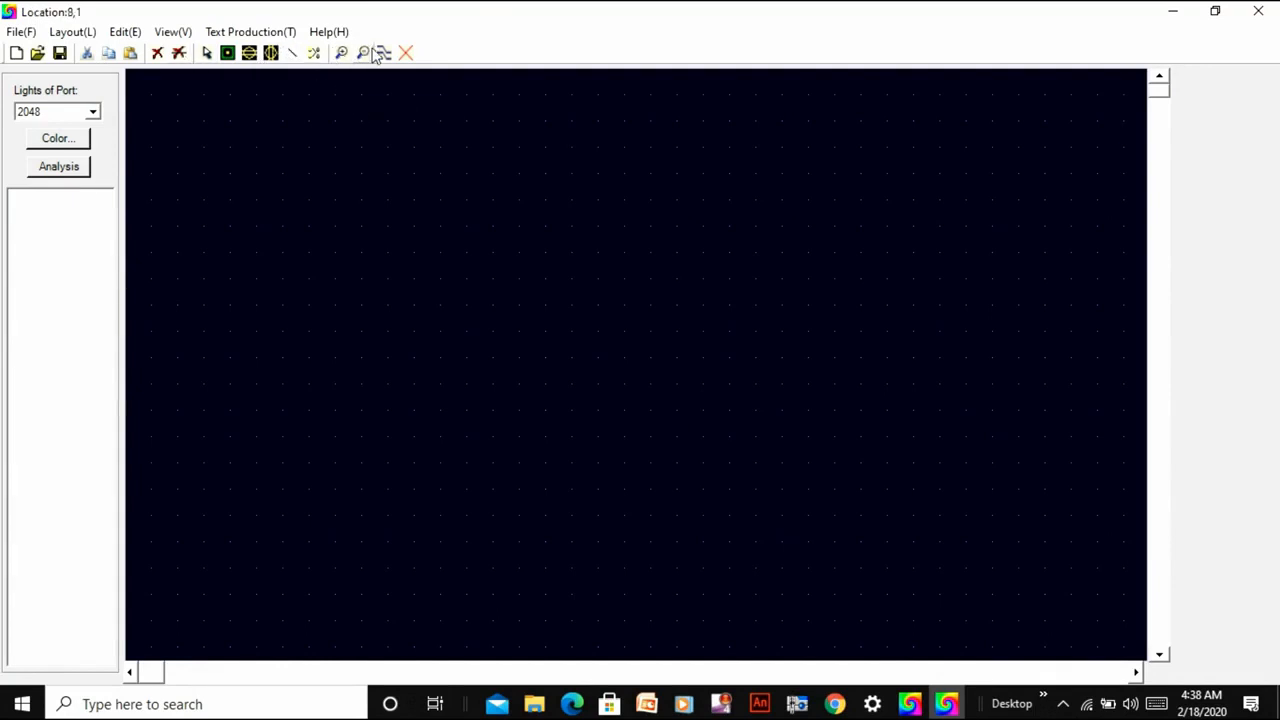
pyautogui.click(37, 53)
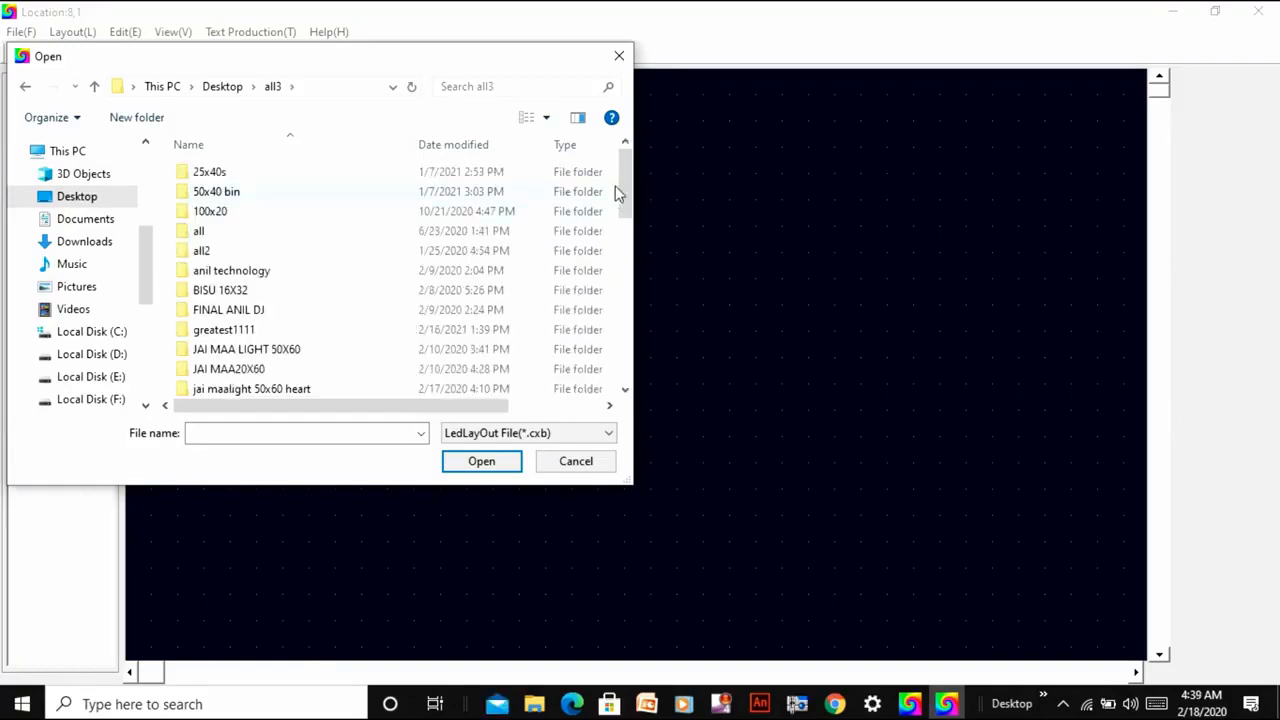
pyautogui.moveTo(624, 190); pyautogui.dragTo(624, 317)
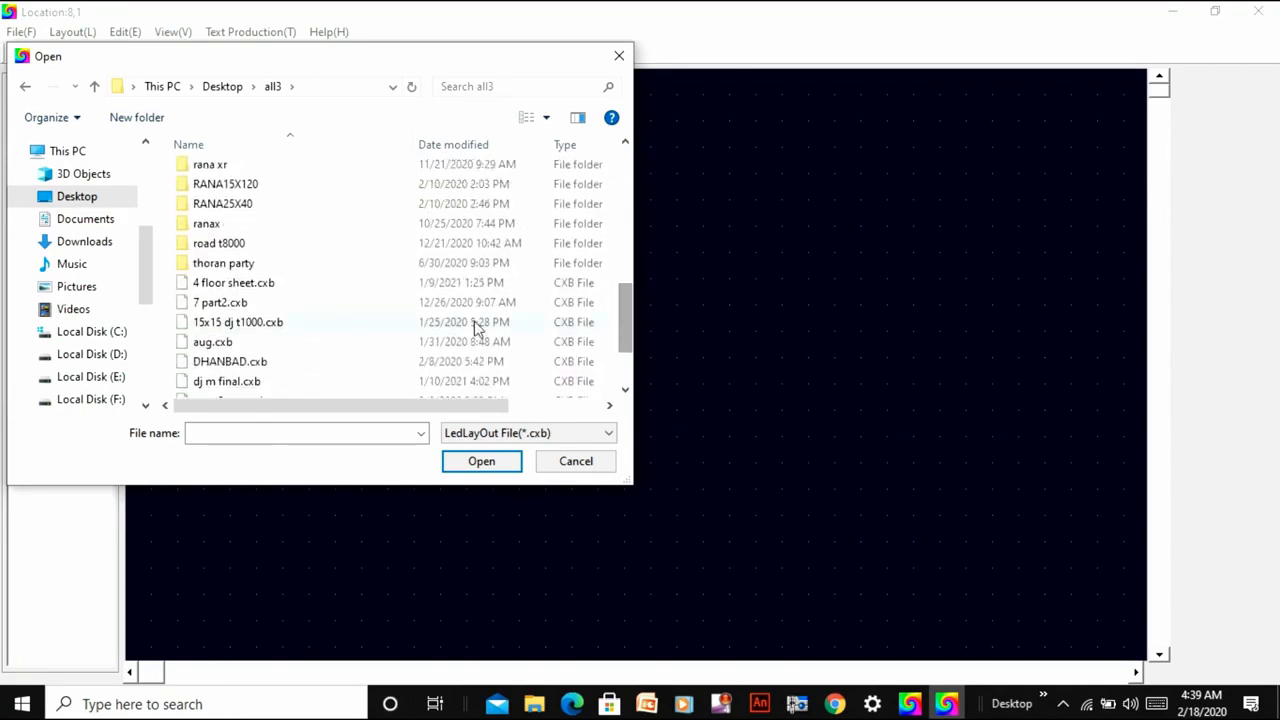
pyautogui.doubleClick(360, 306)
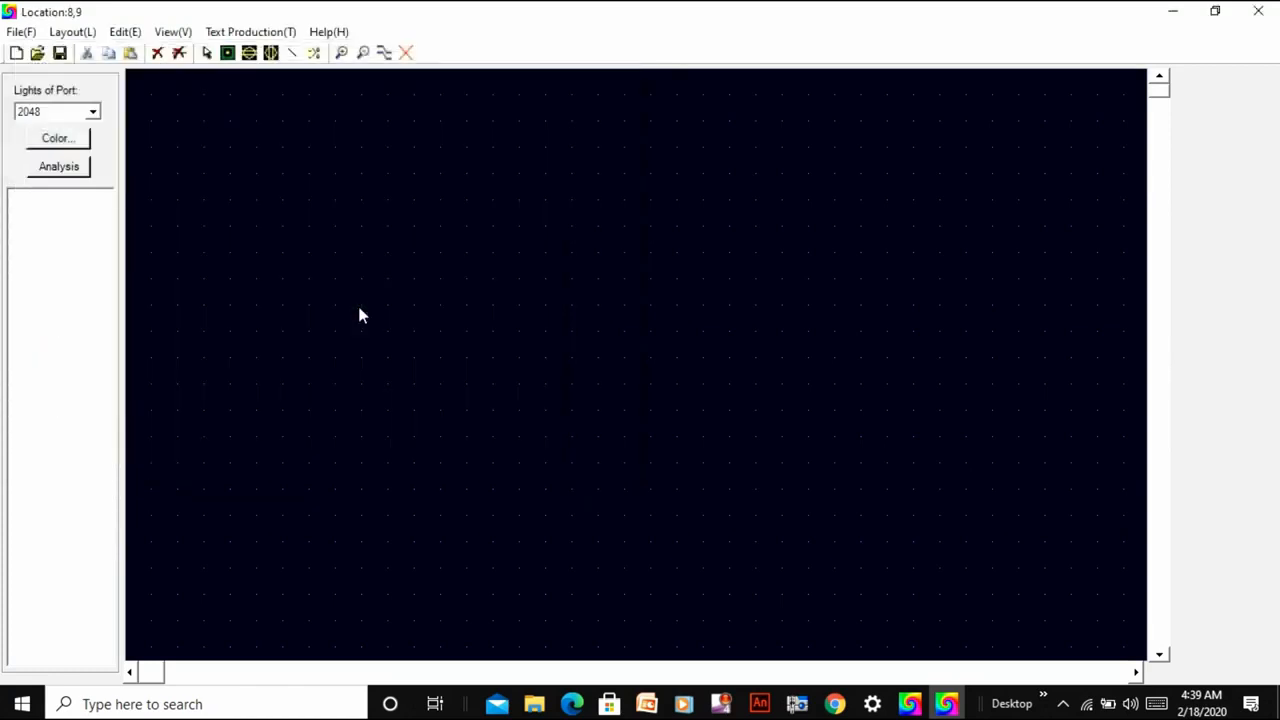
# Examine the opened layout's LED blocks and how the numbered ports connect to them.
pyautogui.click(360, 60)
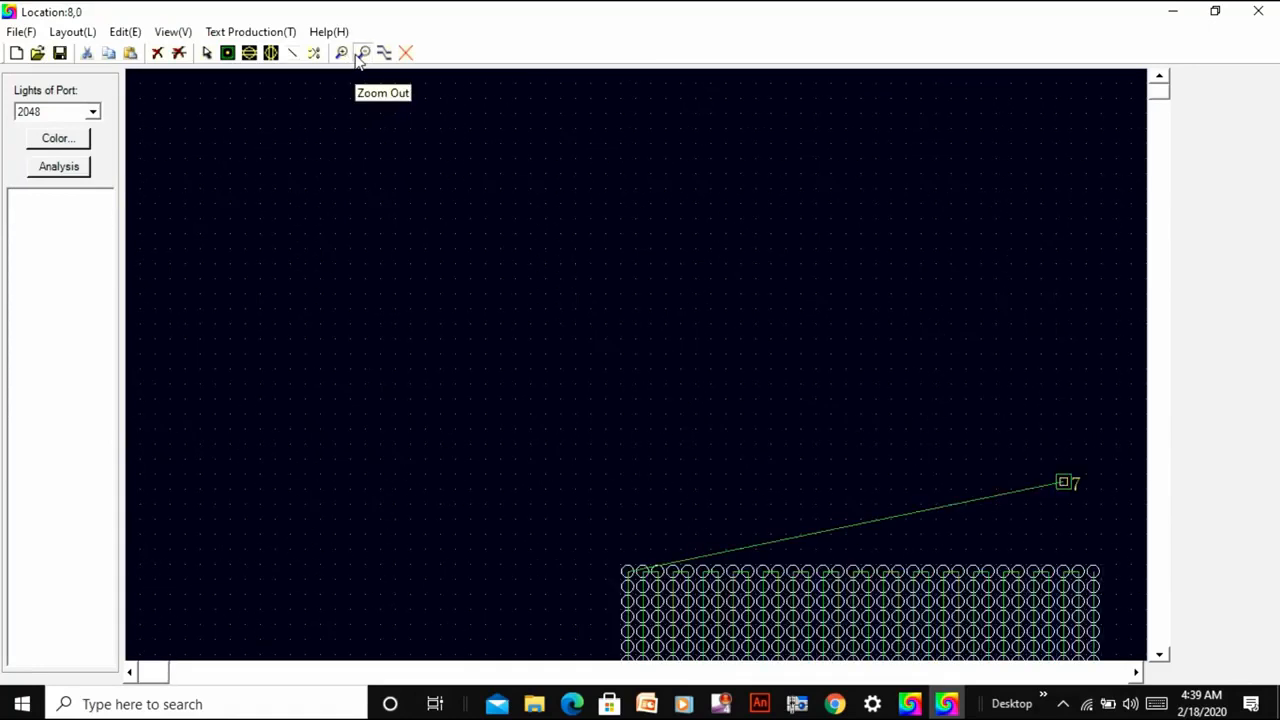
pyautogui.click(360, 60)
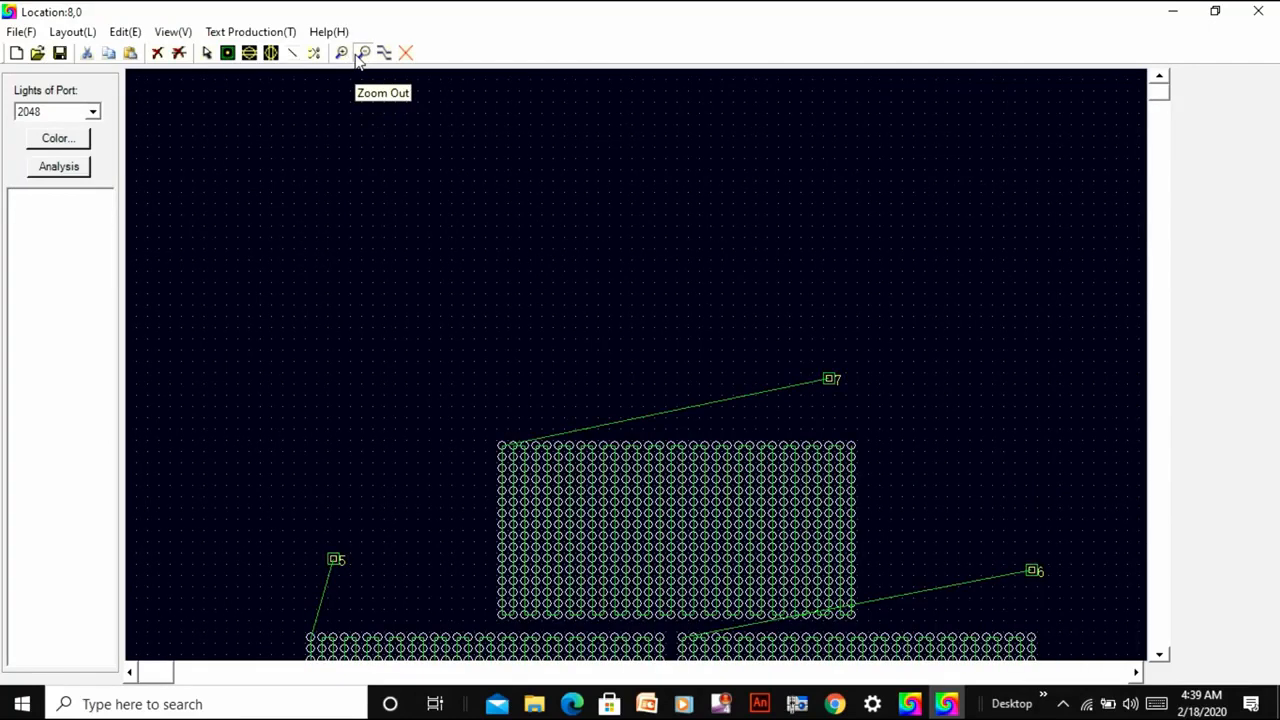
pyautogui.click(360, 55)
pyautogui.scroll(-1, 409, 446)
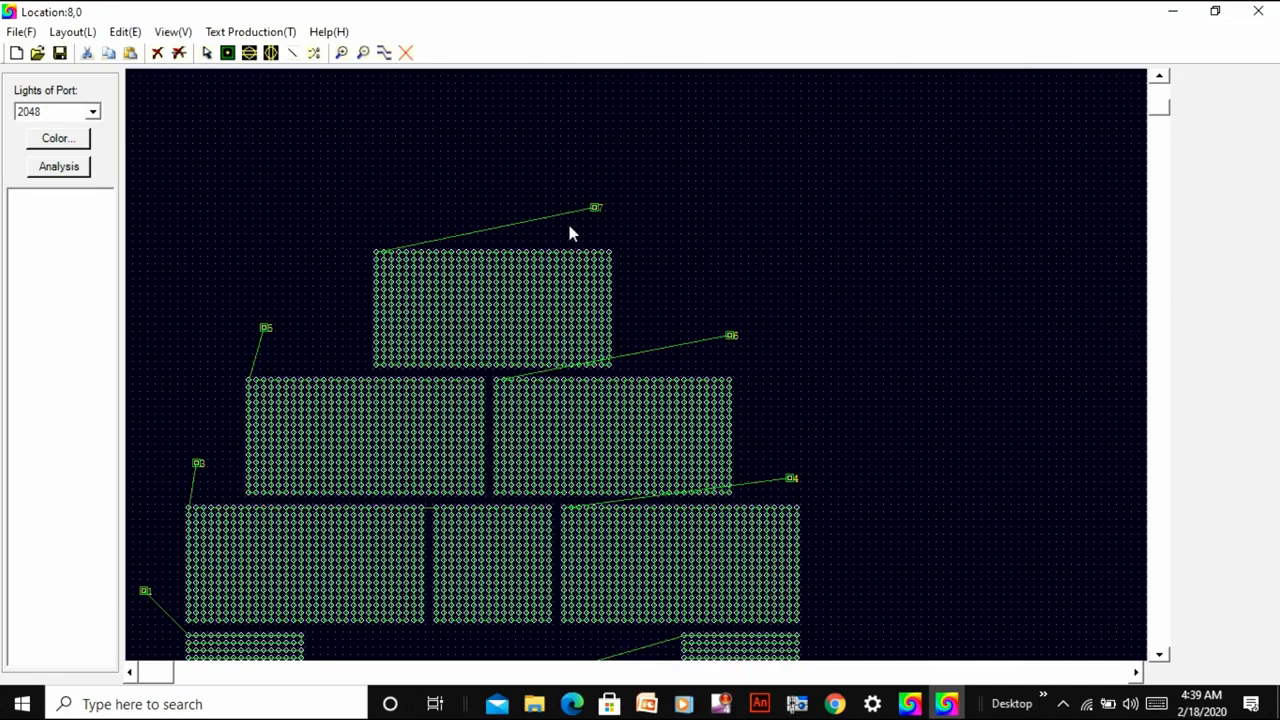
pyautogui.click(1159, 136)
pyautogui.click(1159, 136)
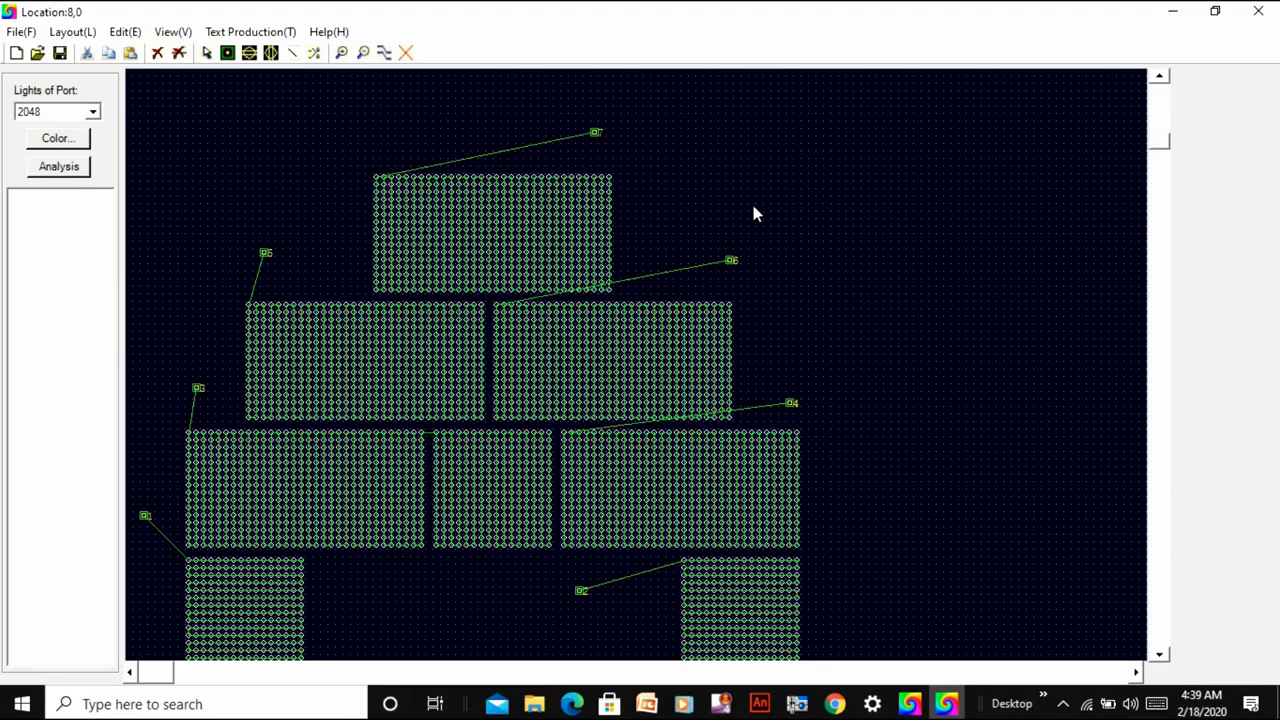
pyautogui.scroll(-1, 755, 213)
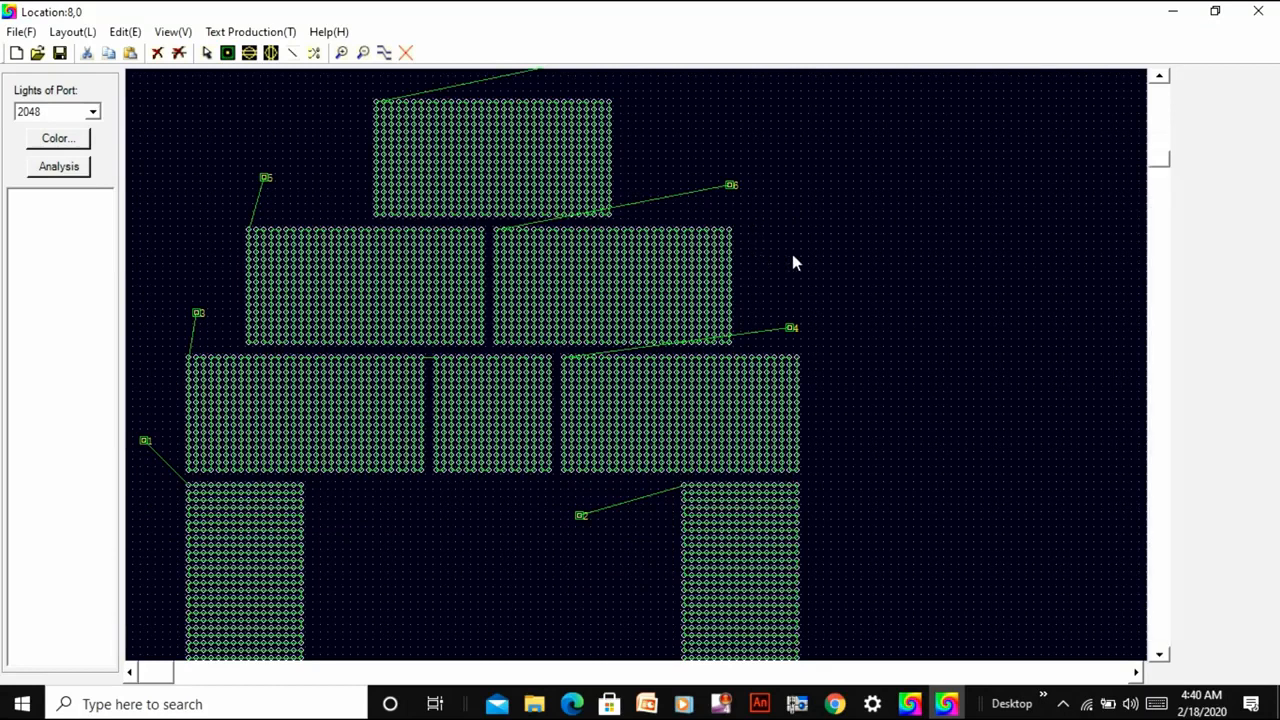
pyautogui.scroll(-1, 792, 262)
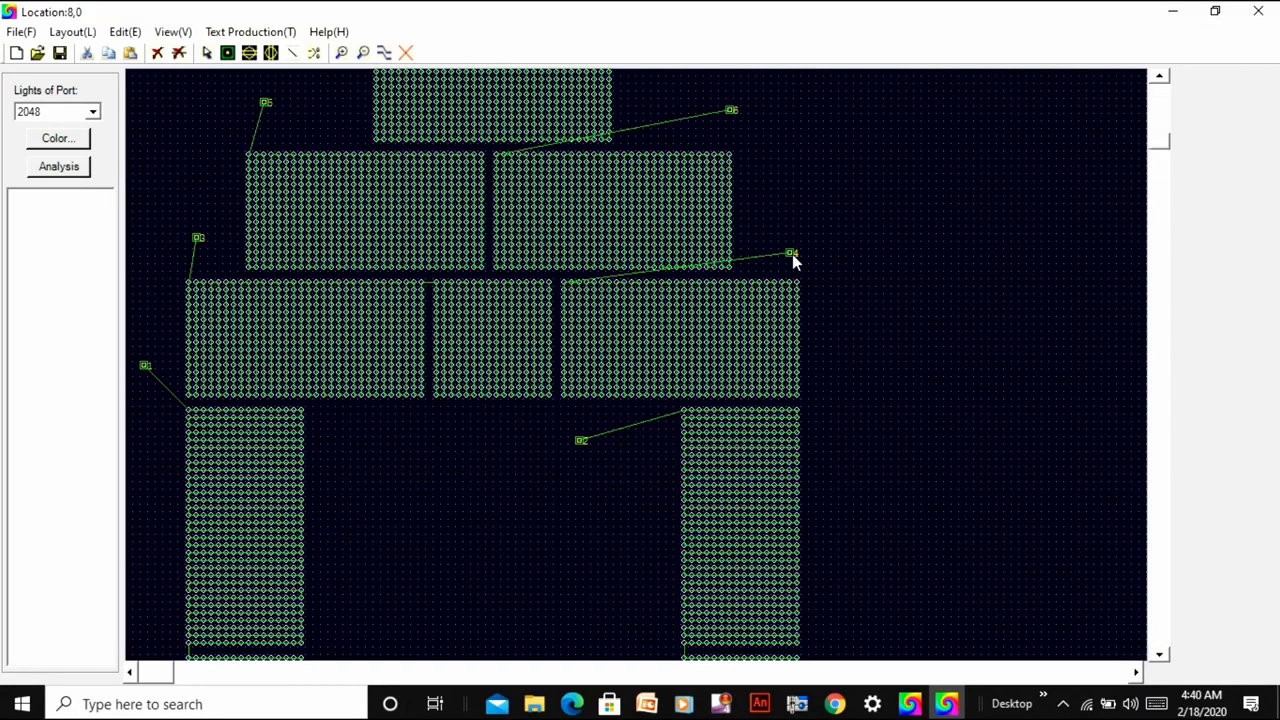
pyautogui.scroll(1, 794, 261)
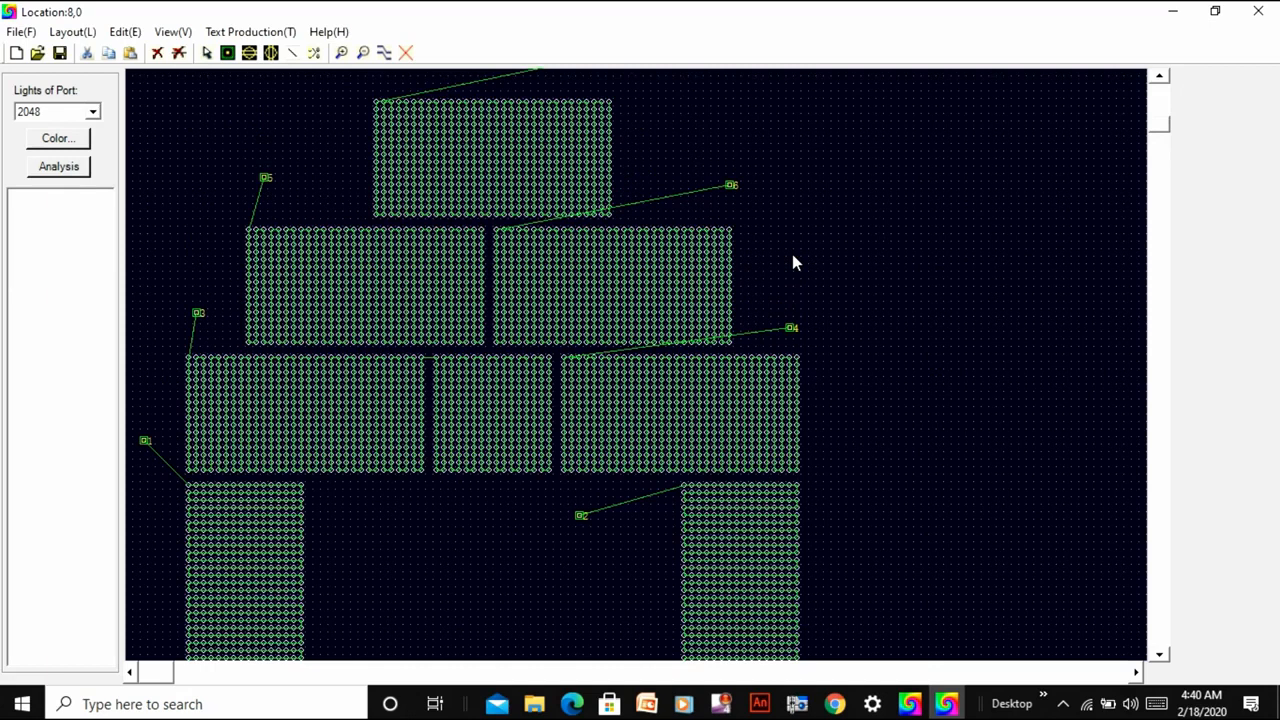
pyautogui.scroll(1, 792, 262)
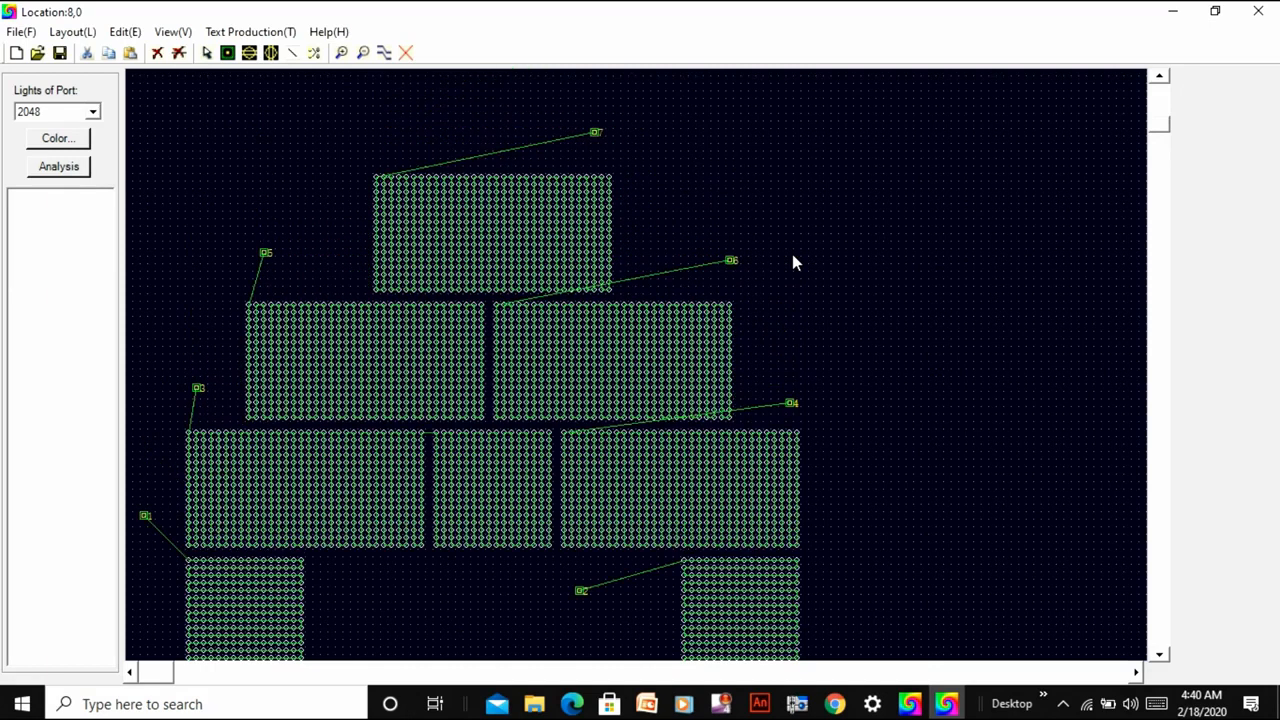